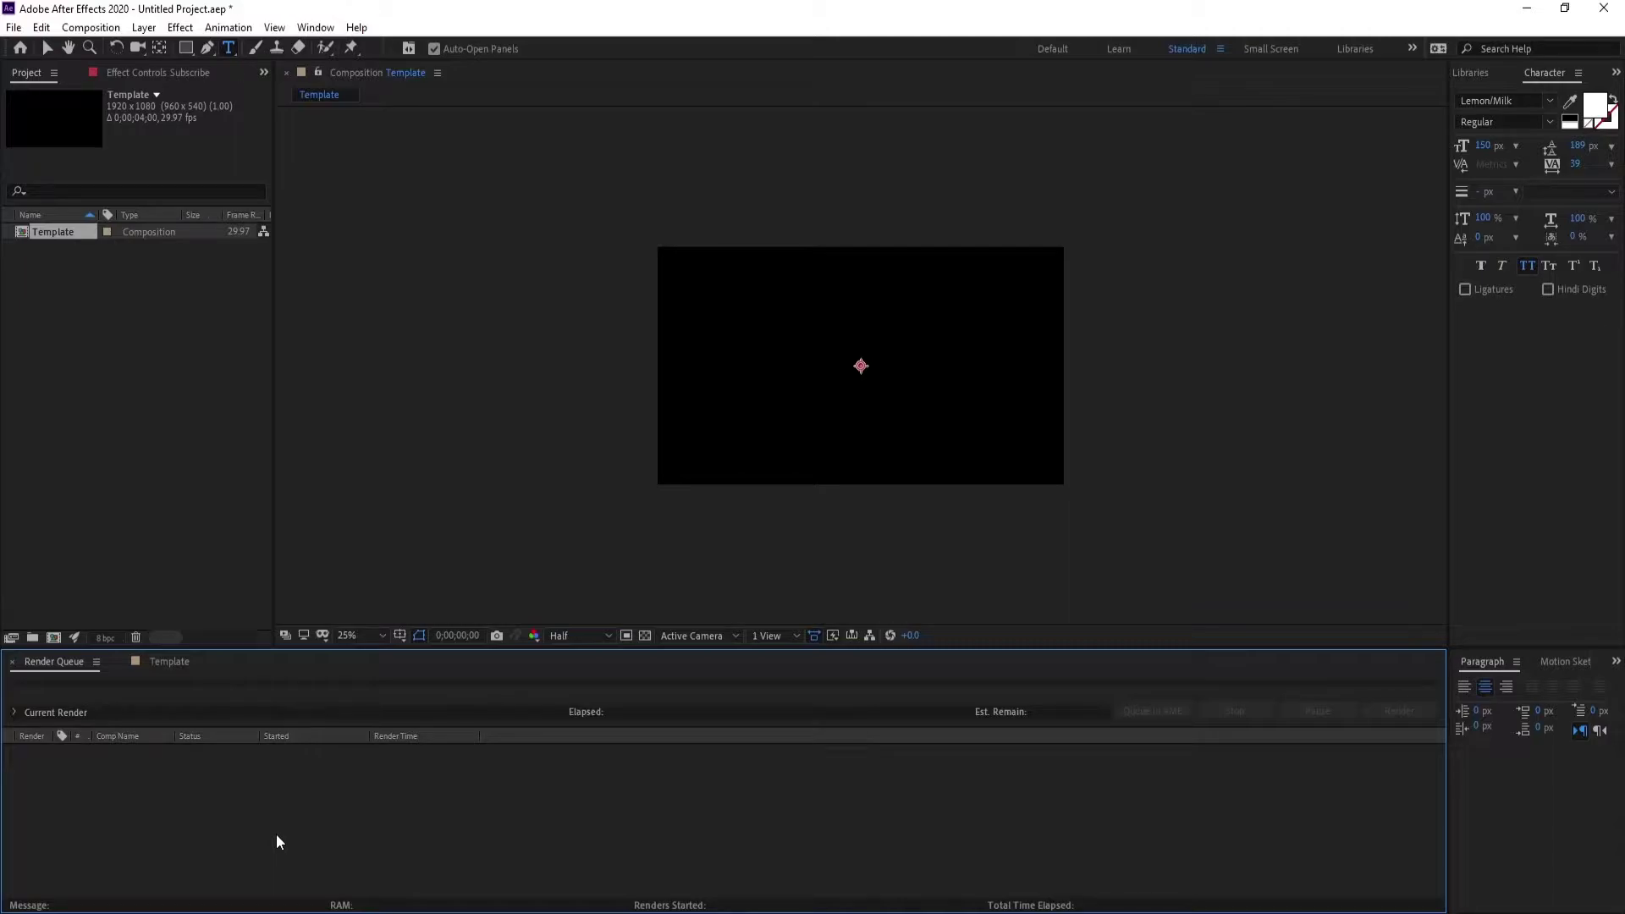
Create a composition named Masking with a duration of 0;00;10;00.
{"action": "left_click", "coordinate": [53, 636]}
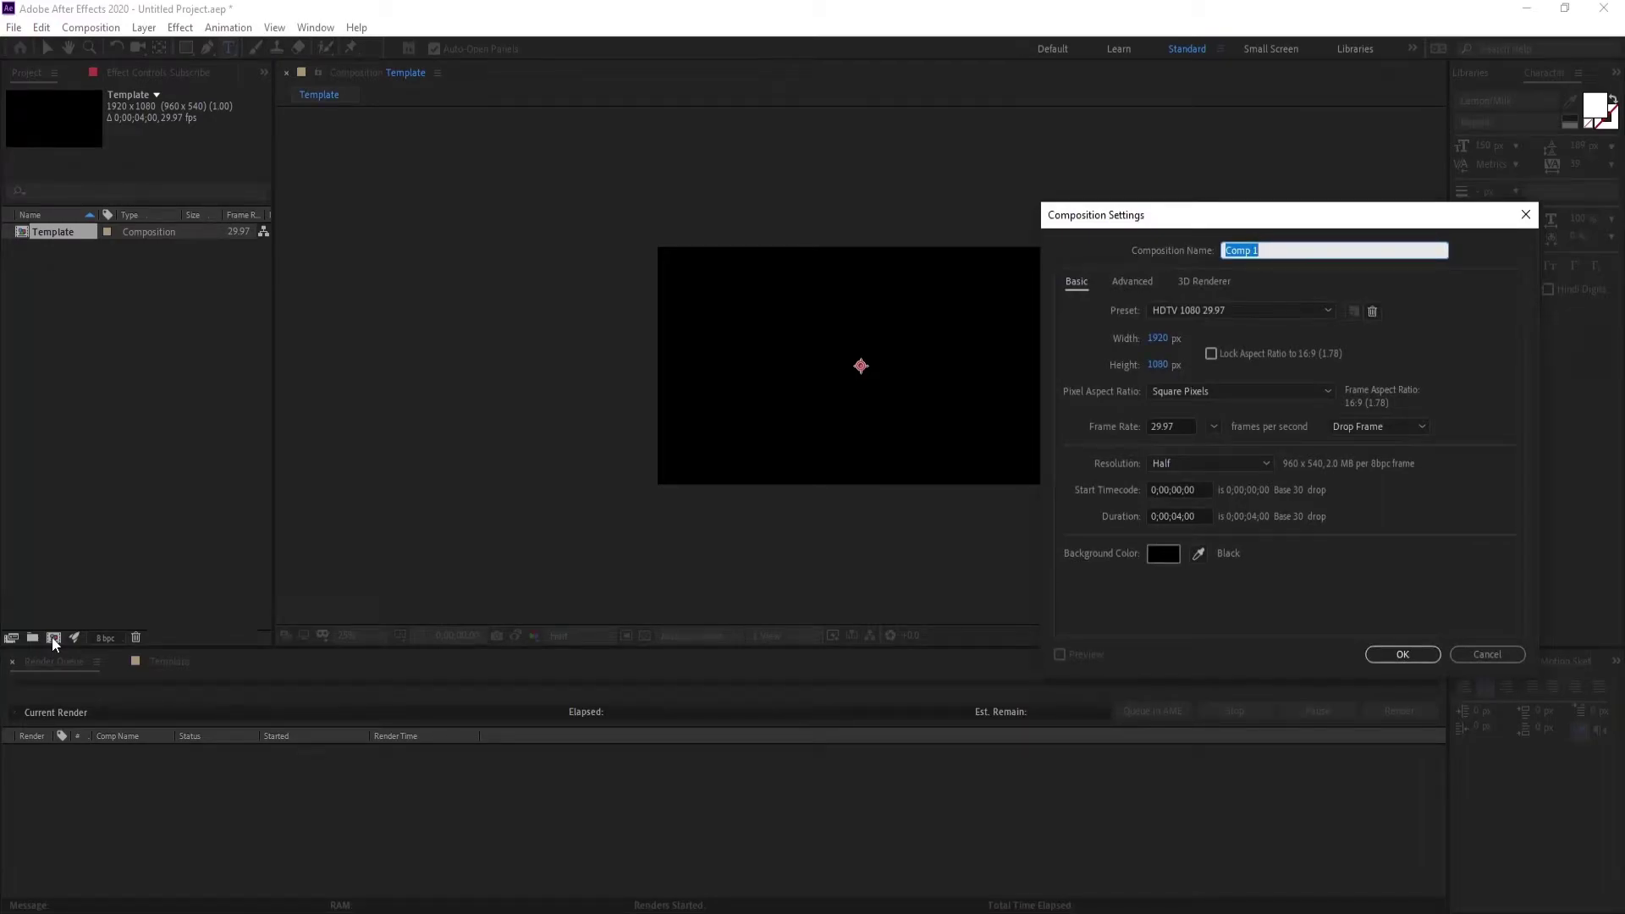
{"action": "type", "text": "Masking"}
{"action": "left_click", "coordinate": [1181, 515]}
{"action": "type", "text": "1000"}
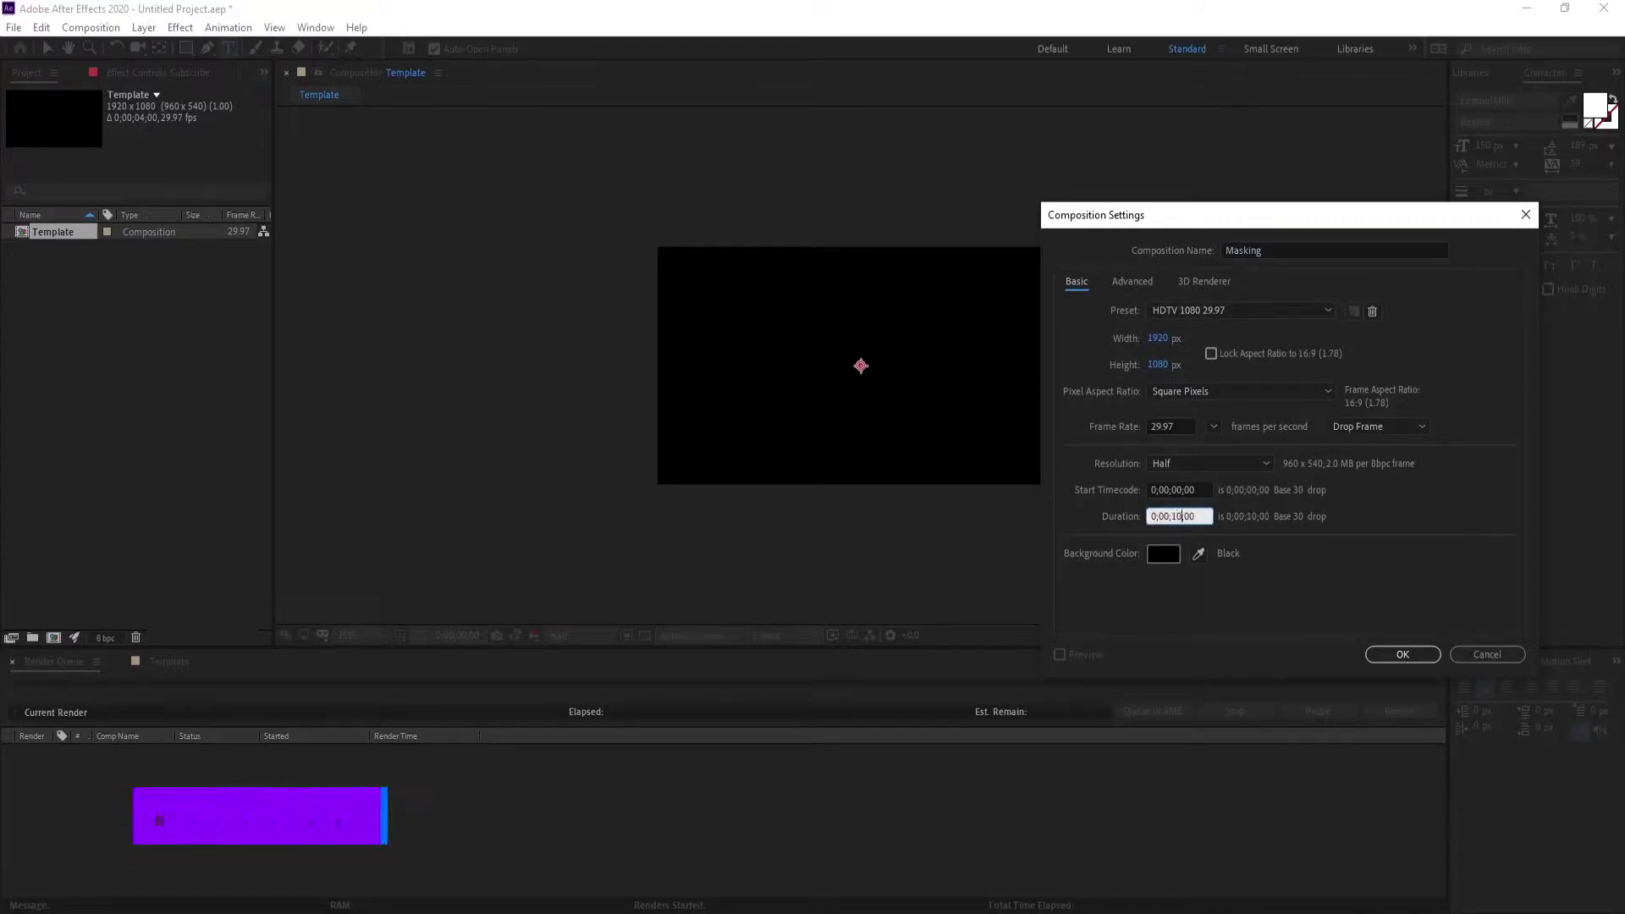
{"action": "key", "text": "Return"}
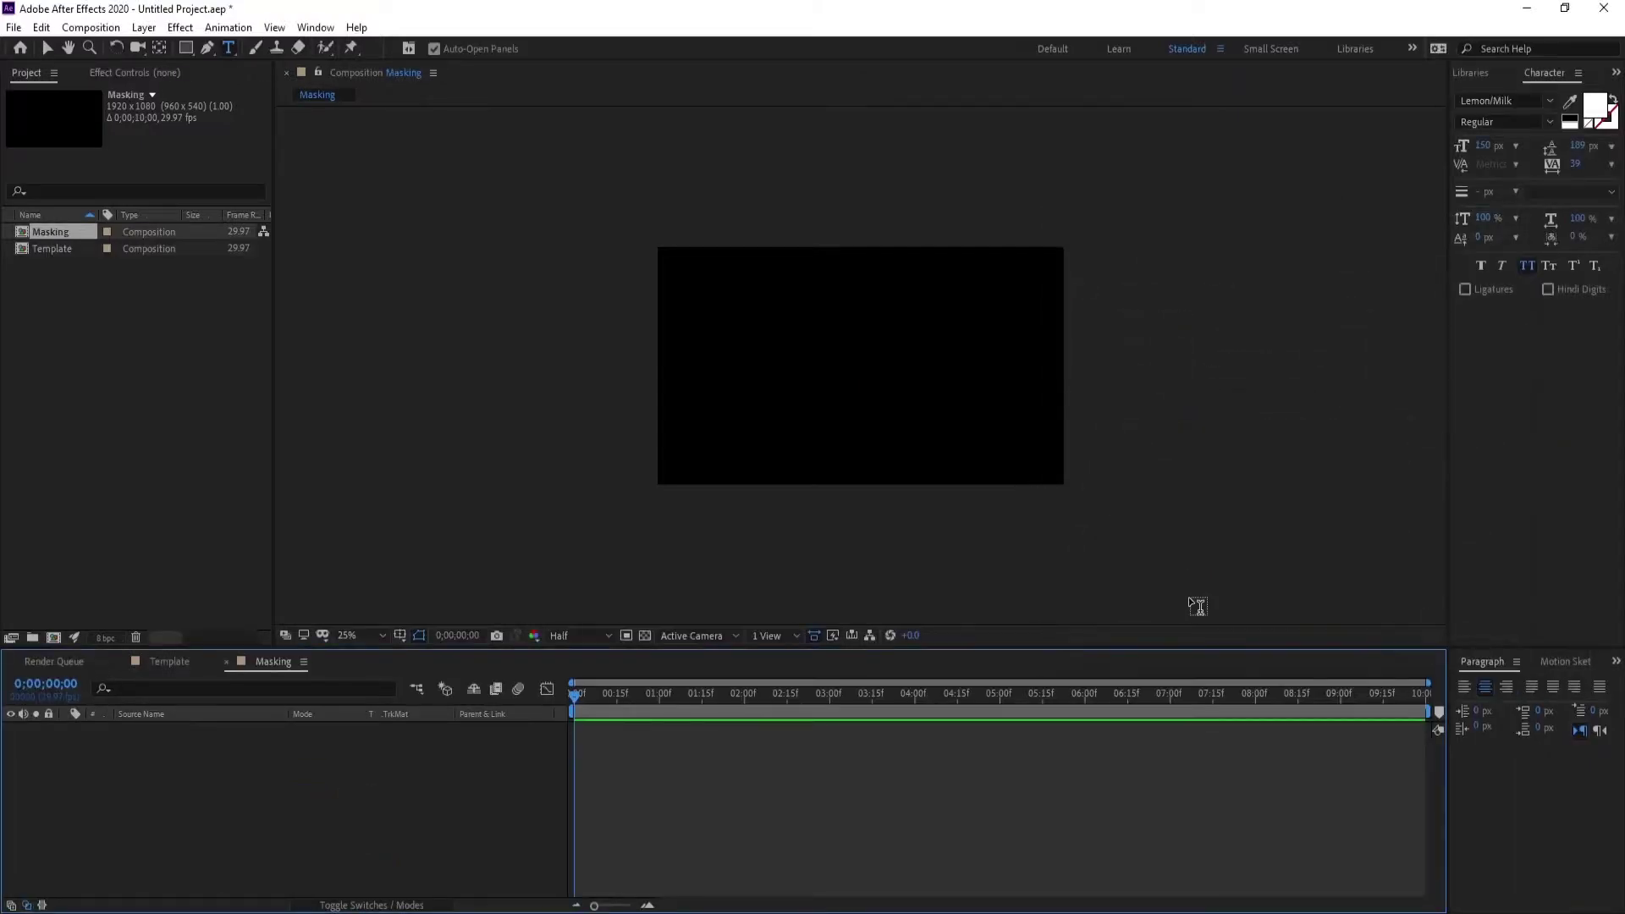
Add a text layer reading HELLO and enlarge it to 277 px.
{"action": "left_click", "coordinate": [47, 48]}
{"action": "right_click", "coordinate": [144, 780]}
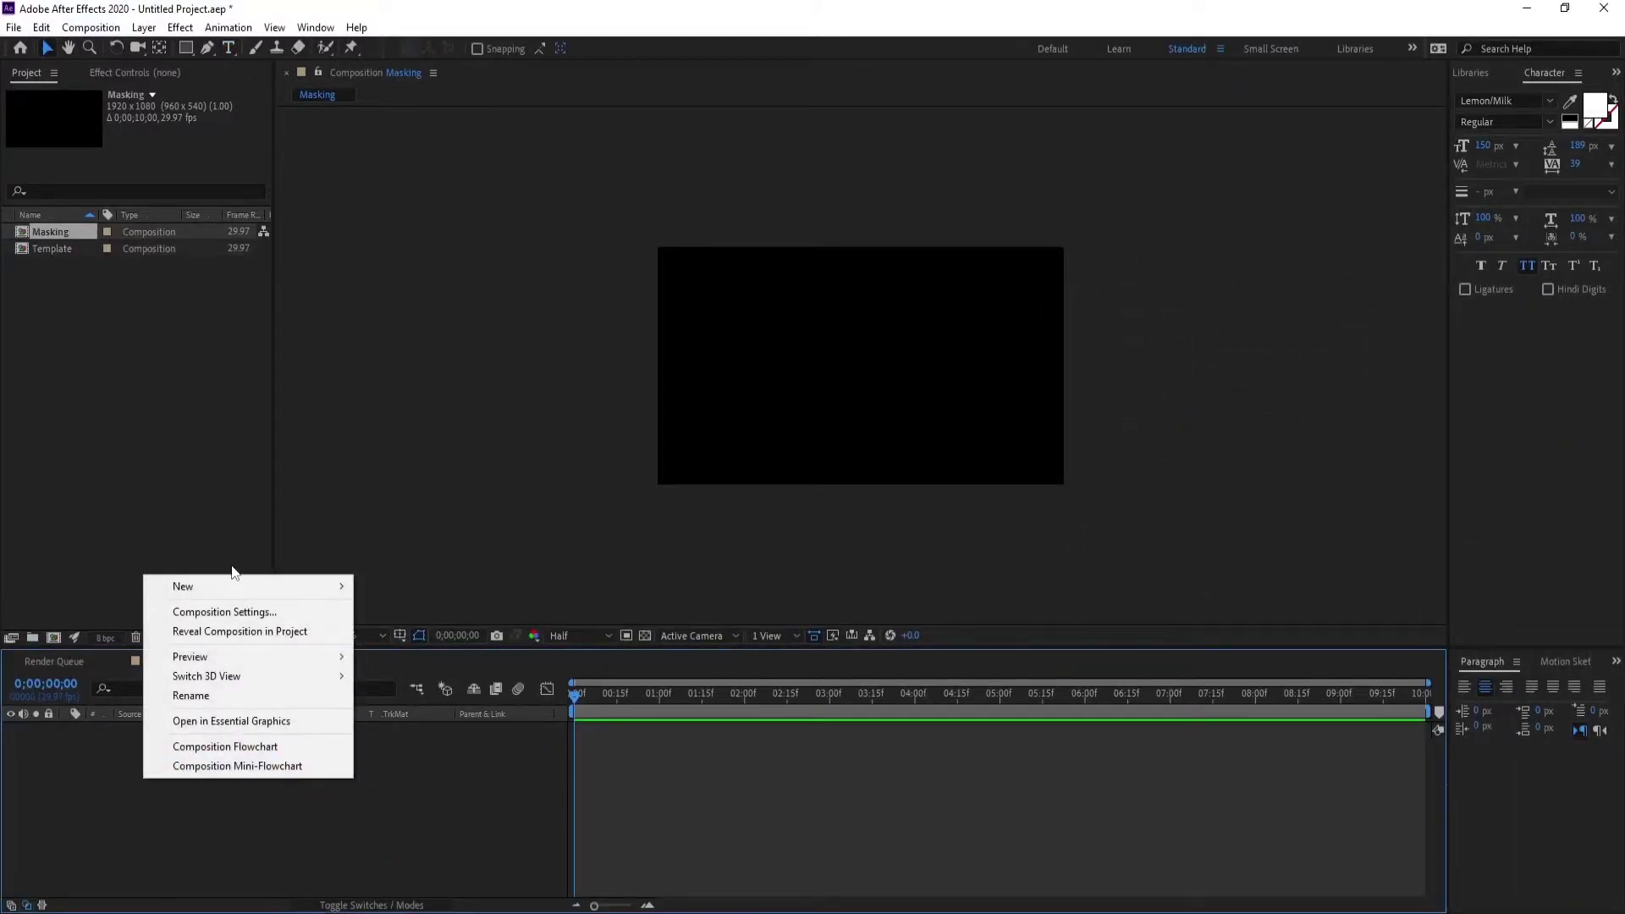
{"action": "mouse_move", "coordinate": [241, 584]}
{"action": "left_click", "coordinate": [402, 609]}
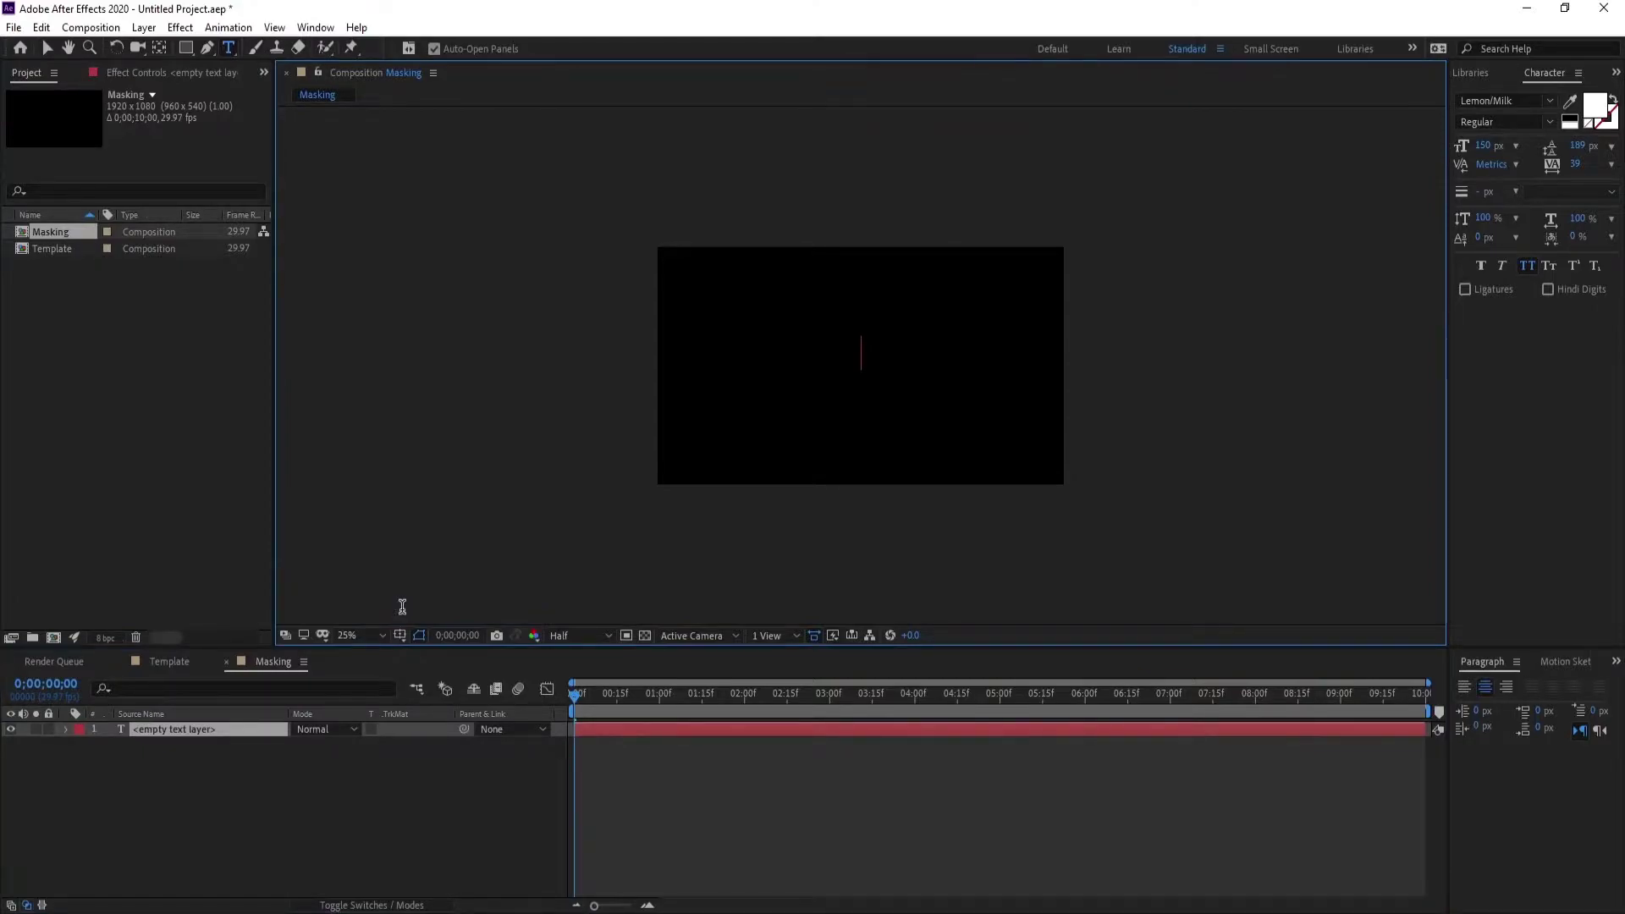
{"action": "type", "text": "Hello"}
{"action": "key", "text": "ctrl+a"}
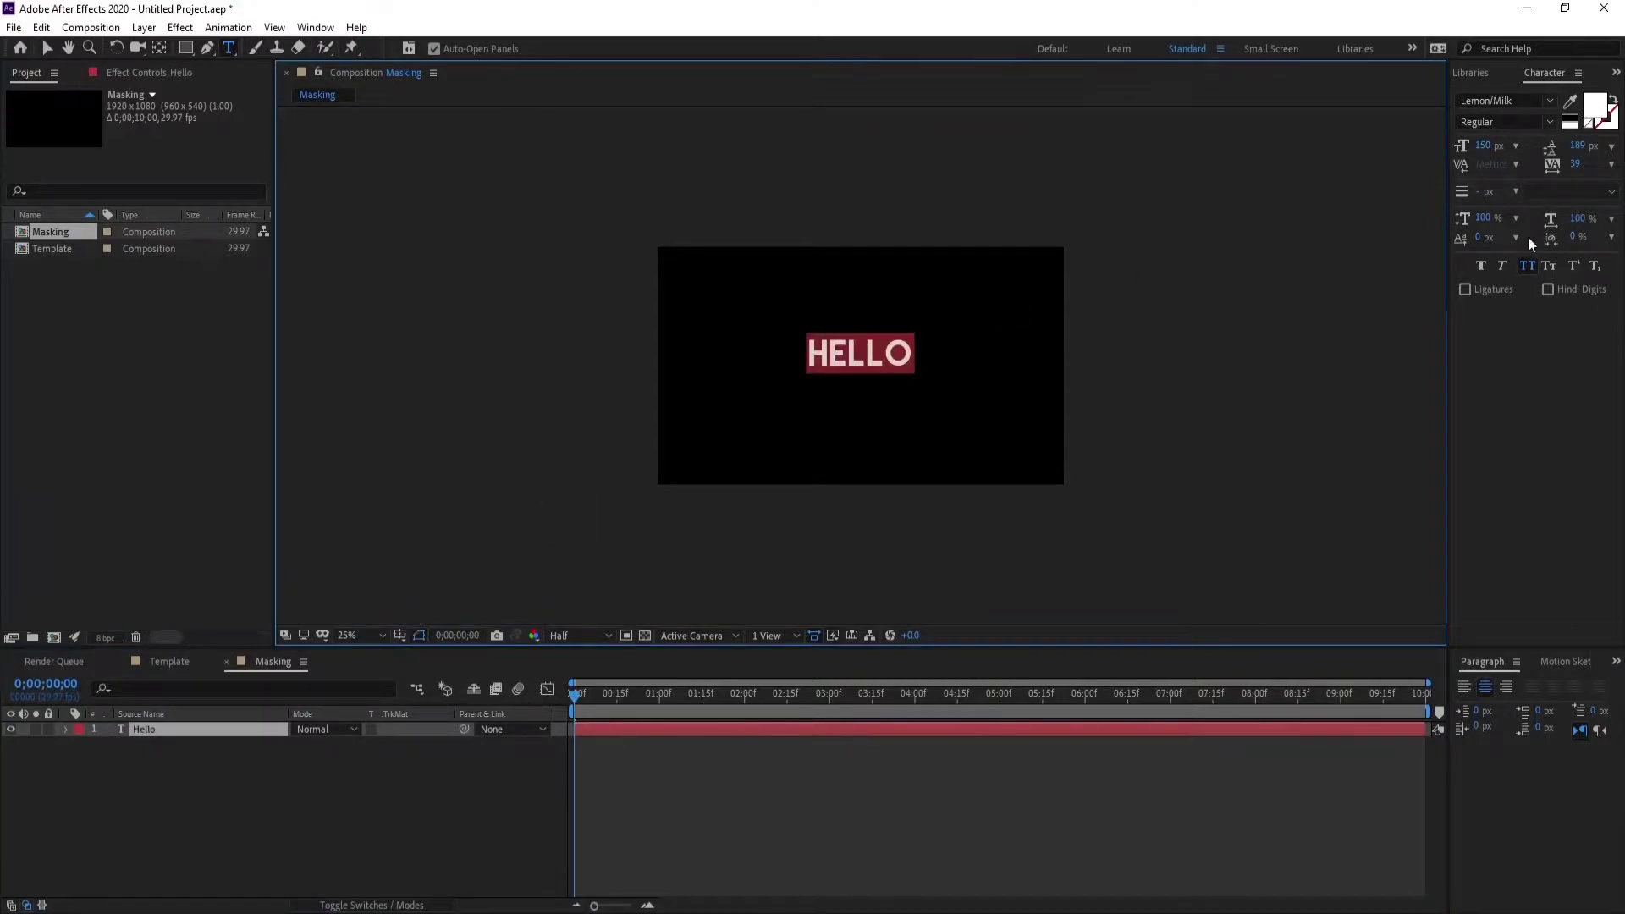
{"action": "left_click_drag", "start_coordinate": [1487, 155], "coordinate": [1554, 118]}
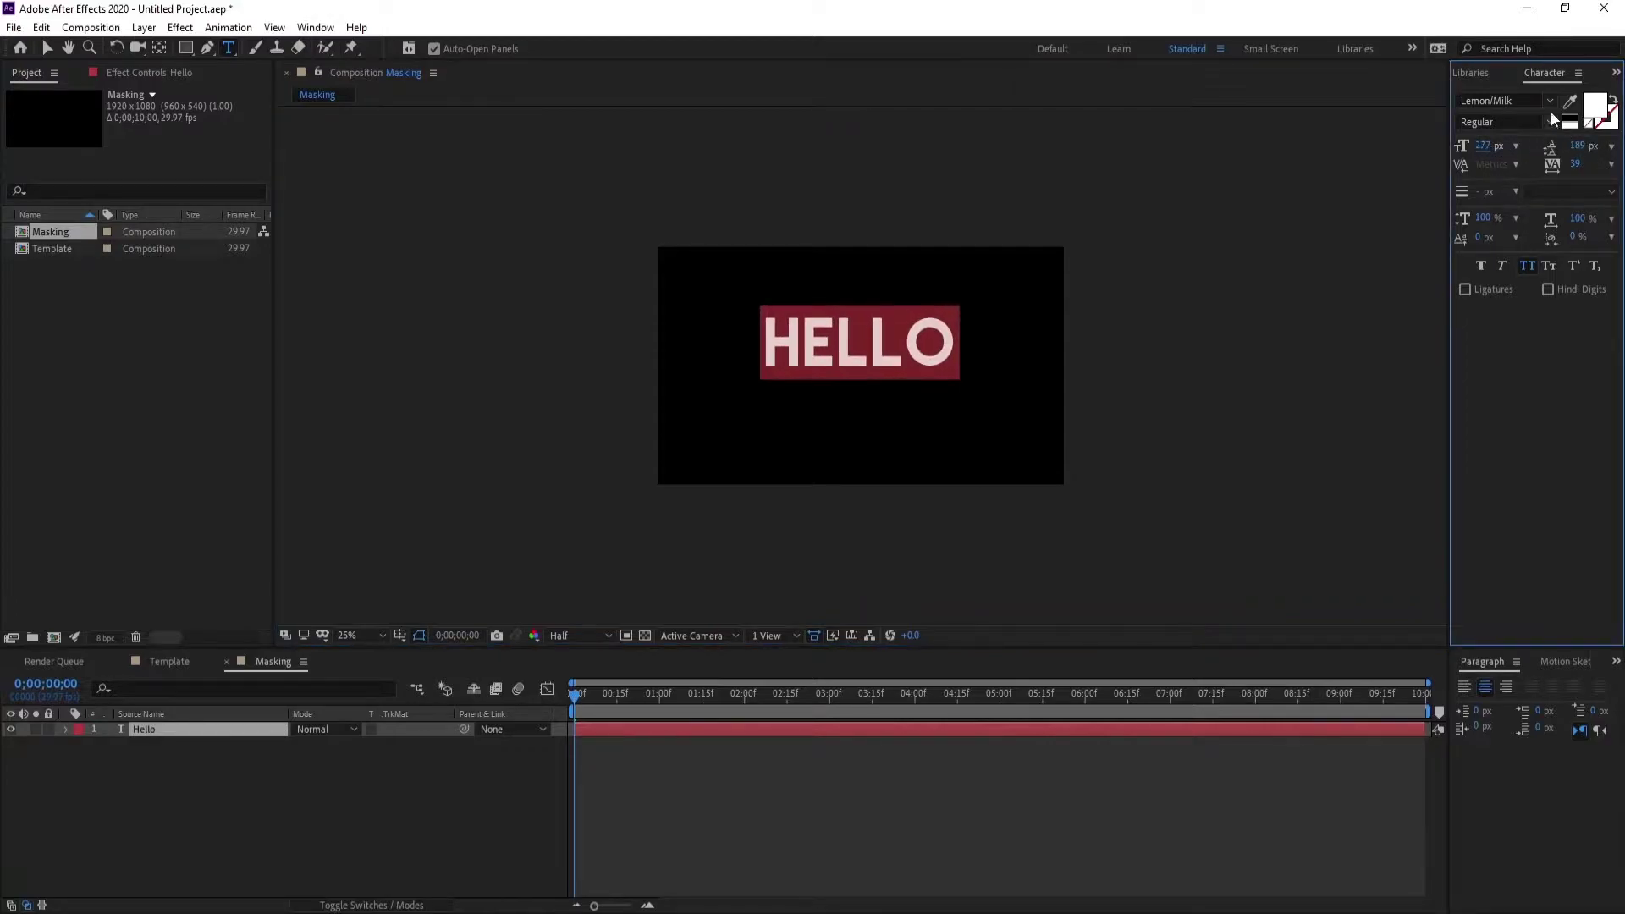
Use the Align panel to centre the HELLO layer vertically in the composition.
{"action": "left_click", "coordinate": [1615, 73]}
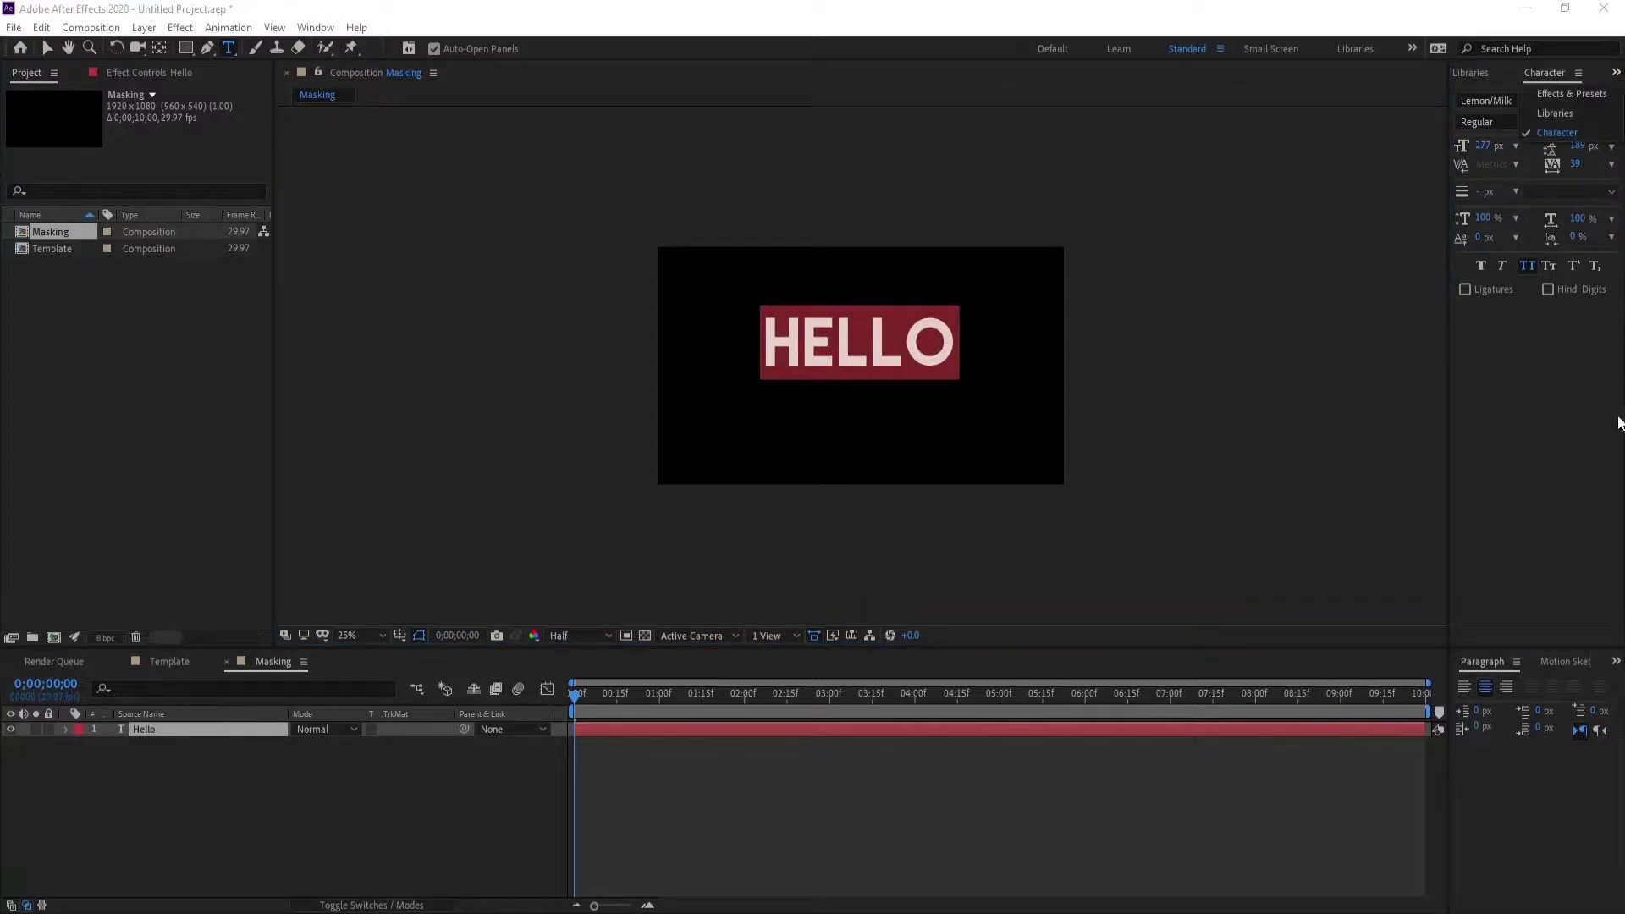
{"action": "left_click", "coordinate": [1484, 74]}
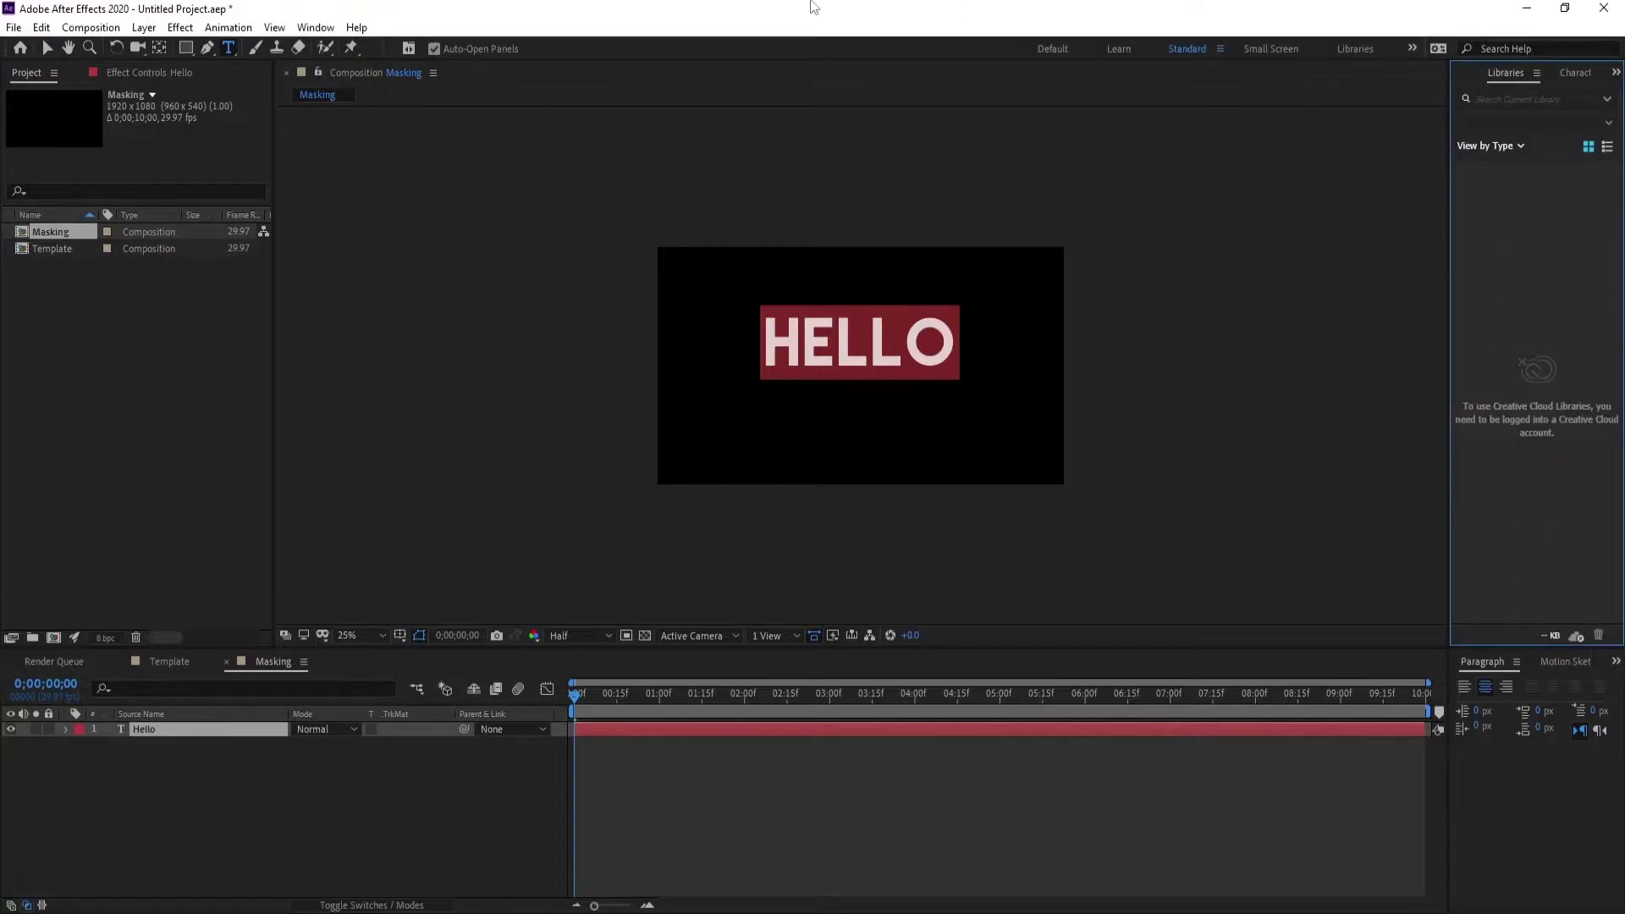
{"action": "left_click", "coordinate": [227, 27]}
{"action": "mouse_move", "coordinate": [289, 37]}
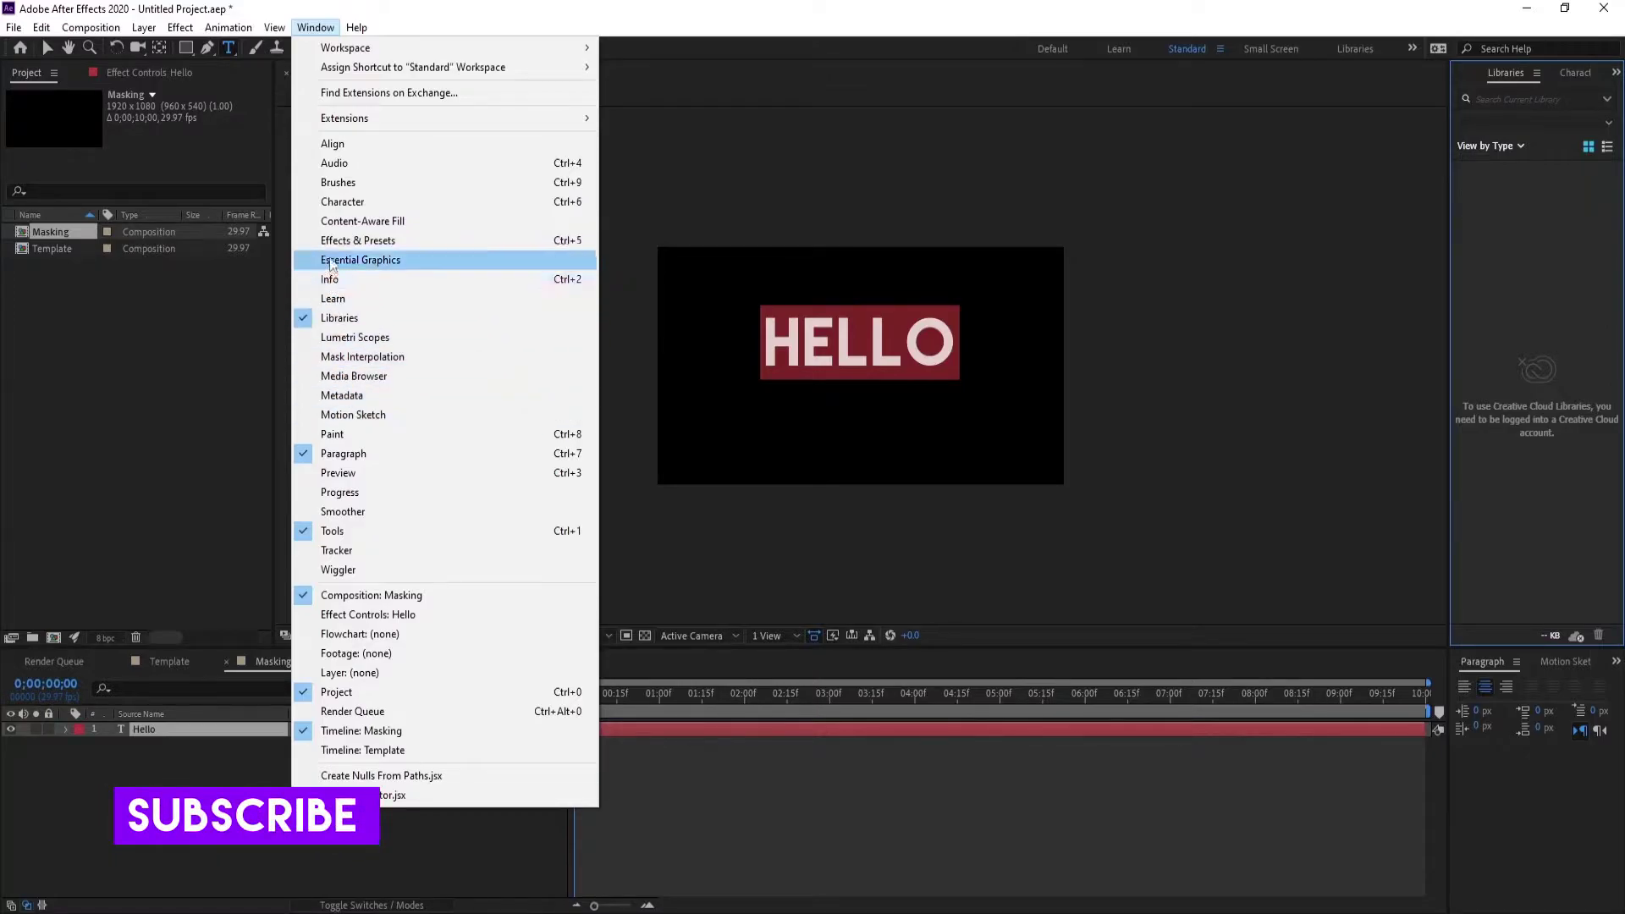
{"action": "left_click", "coordinate": [333, 143]}
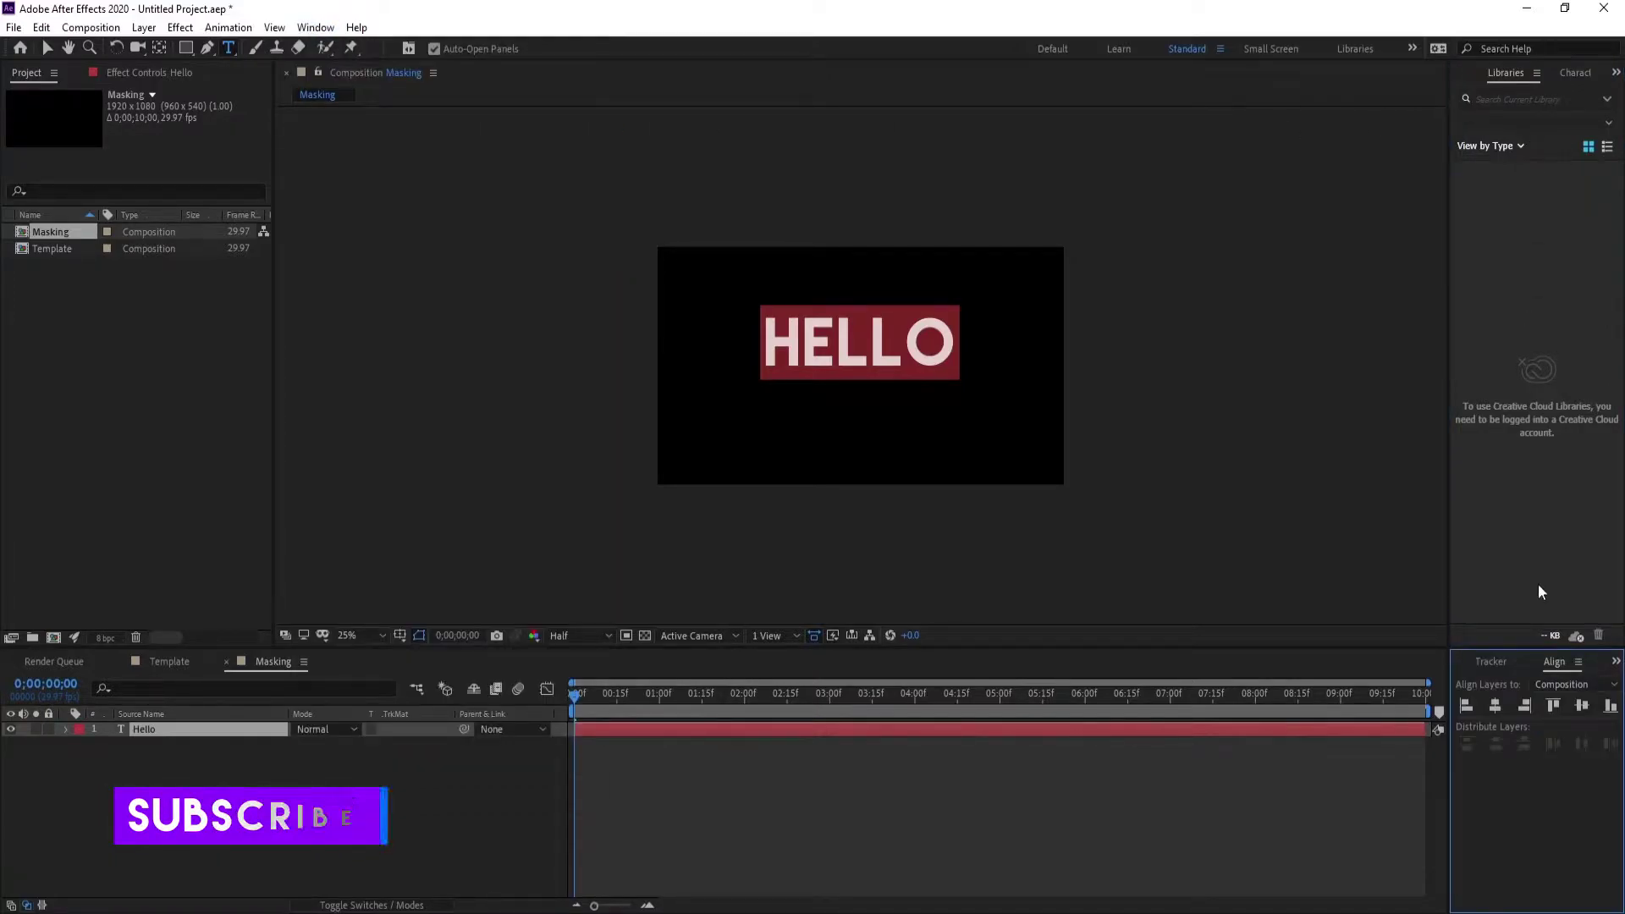
{"action": "left_click", "coordinate": [1579, 711]}
{"action": "left_click", "coordinate": [1579, 709]}
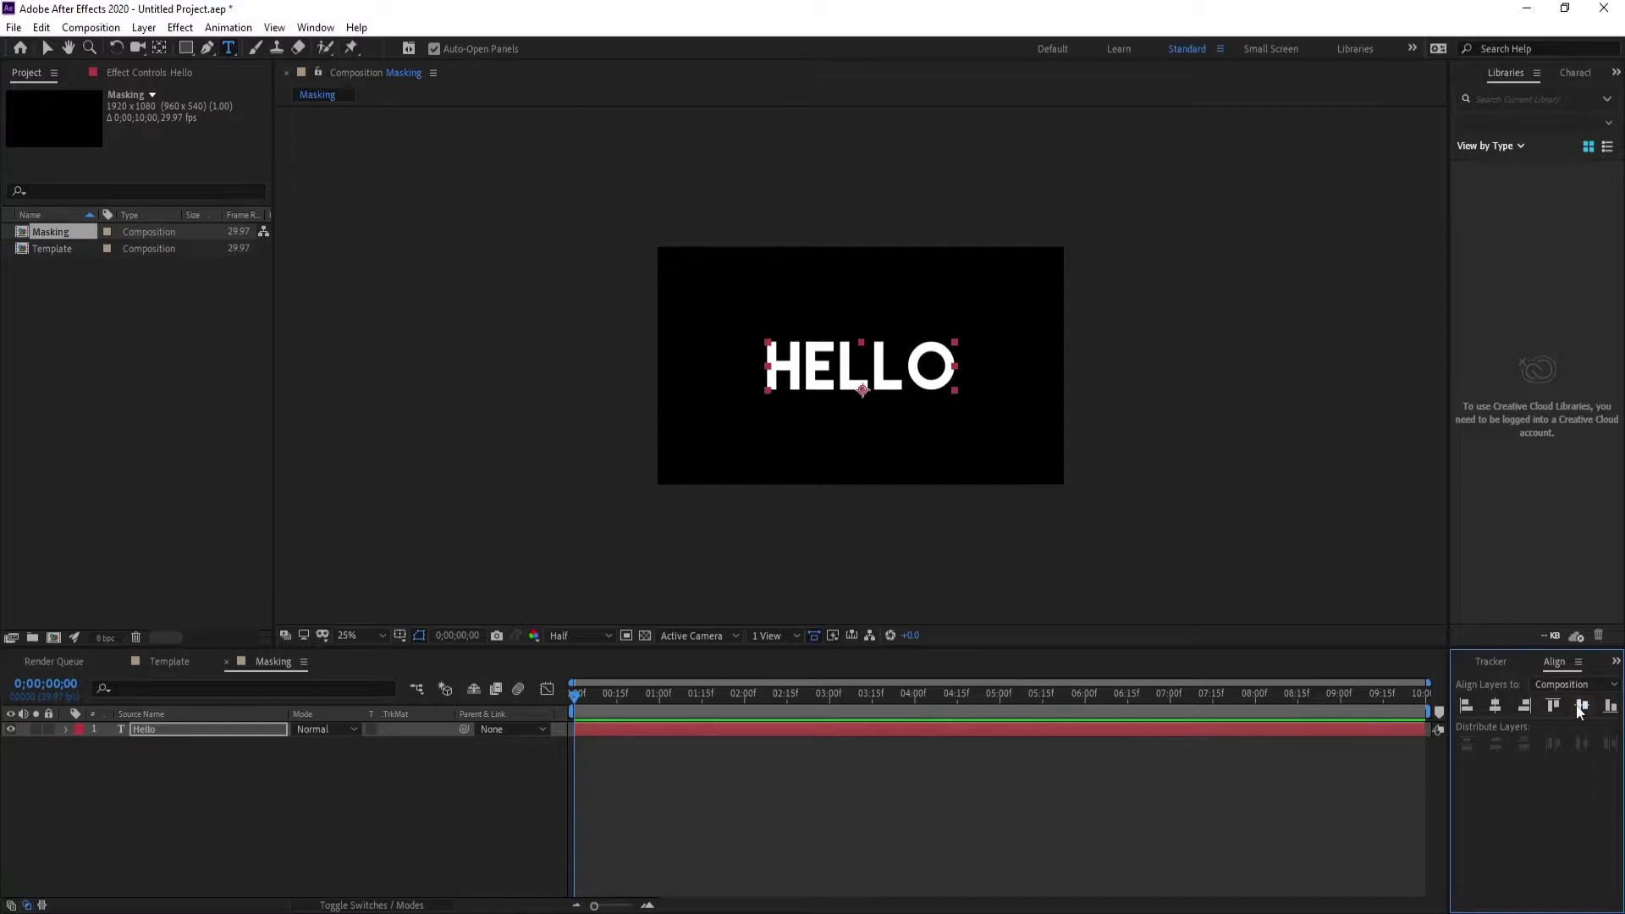
Deselect HELLO and bring up the New layer menu on the empty timeline to reach Solid.
{"action": "key", "text": "v"}
{"action": "right_click", "coordinate": [206, 775]}
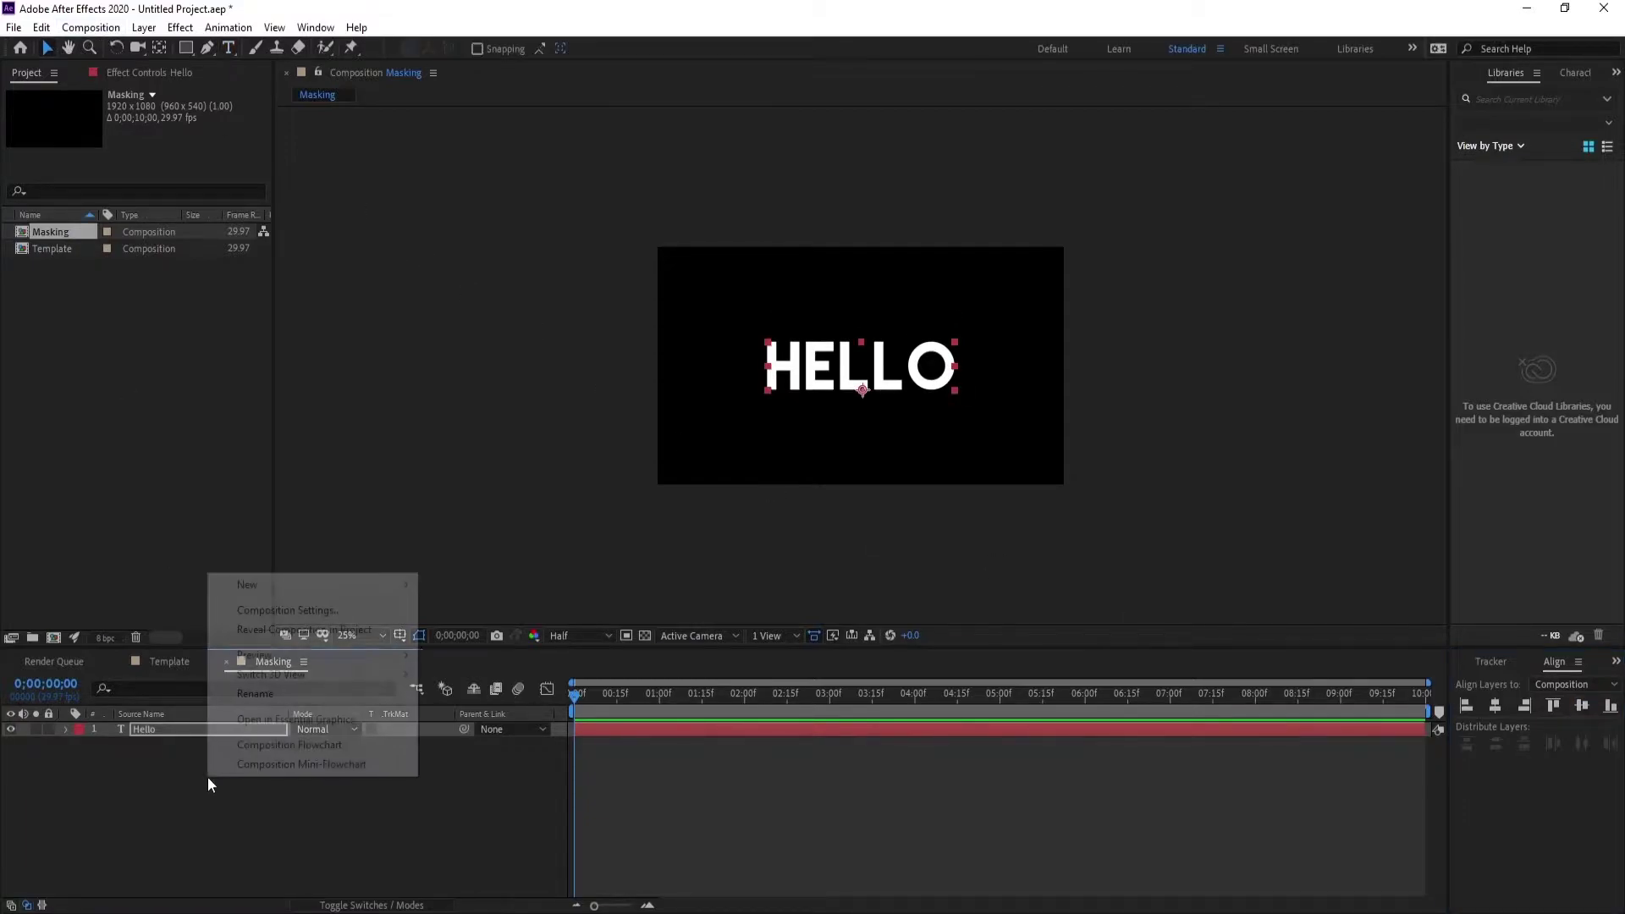
{"action": "left_click", "coordinate": [194, 802]}
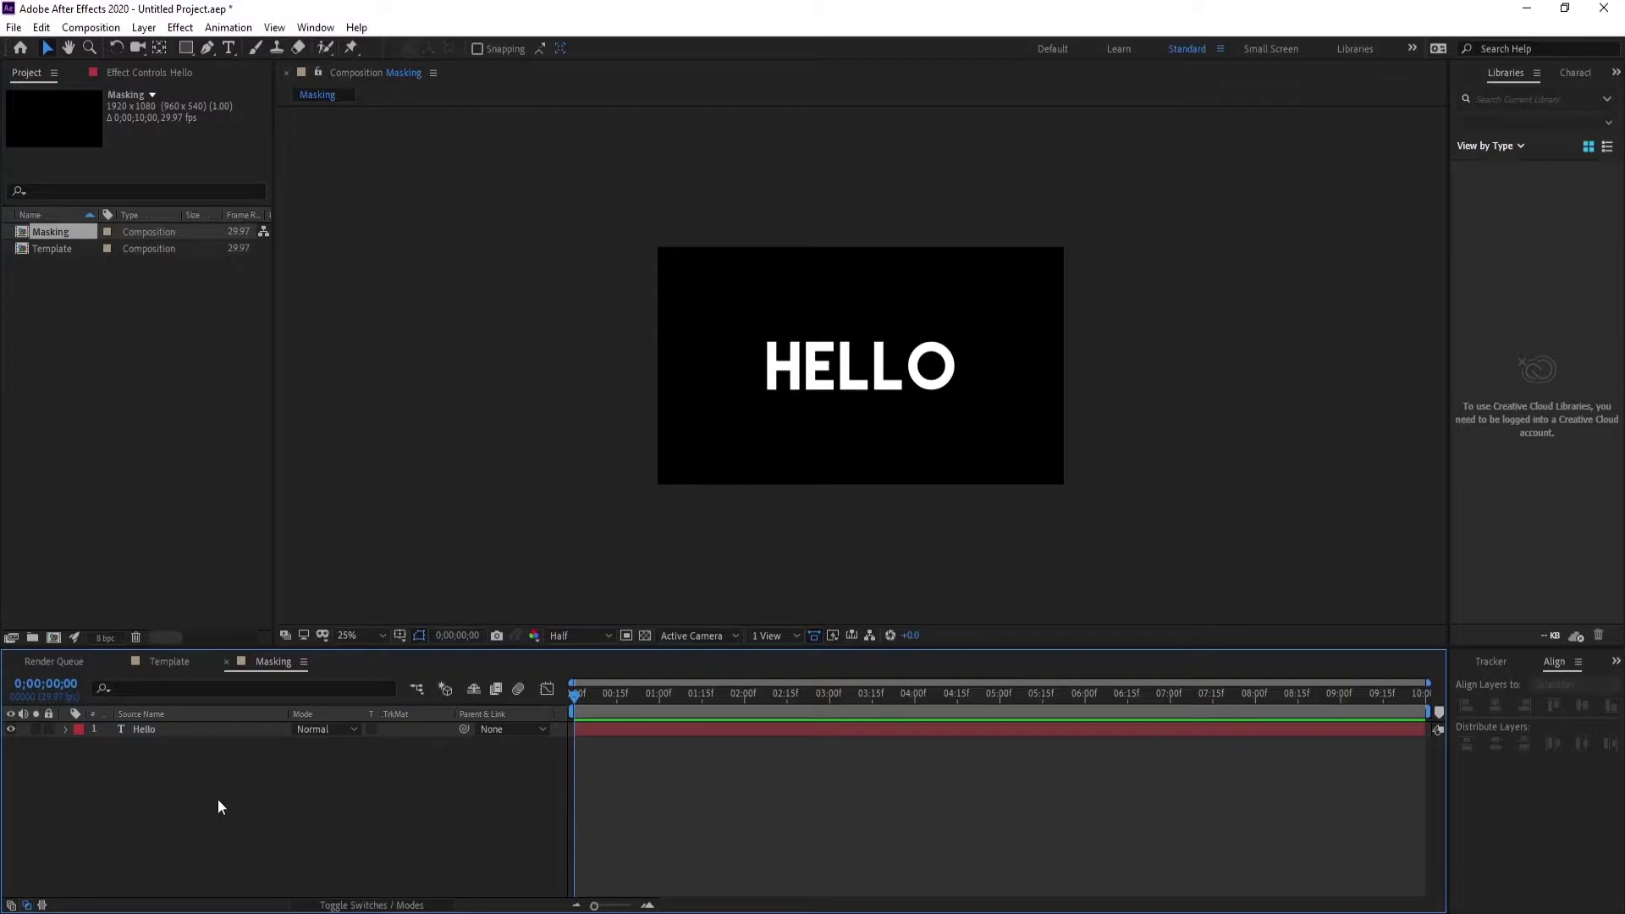
{"action": "right_click", "coordinate": [217, 799]}
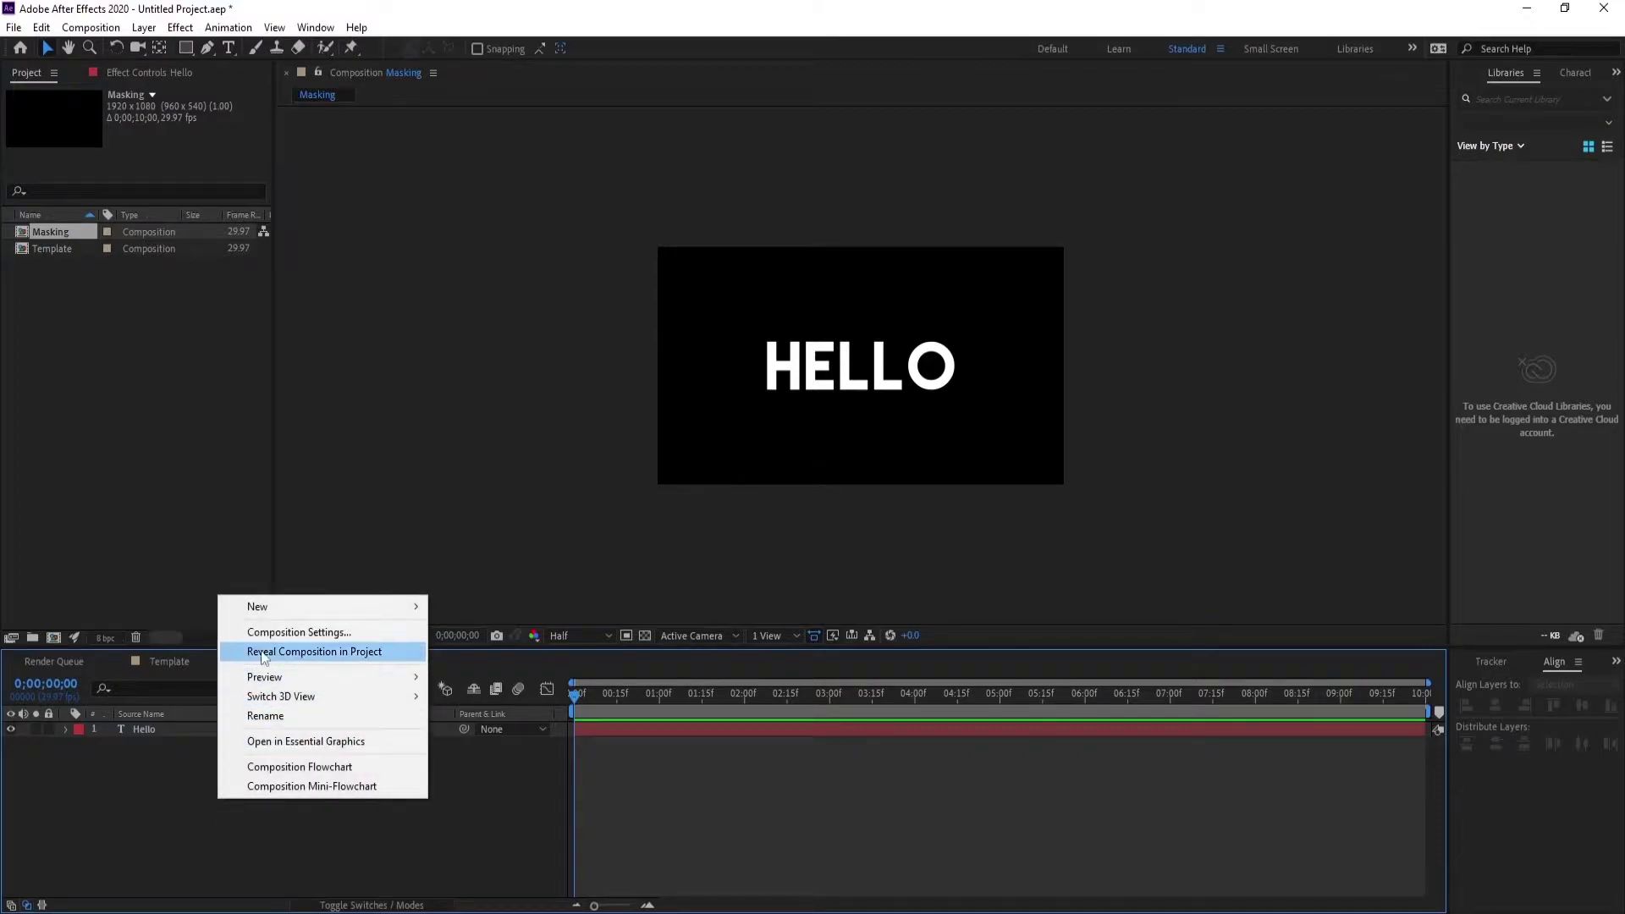
{"action": "mouse_move", "coordinate": [278, 602]}
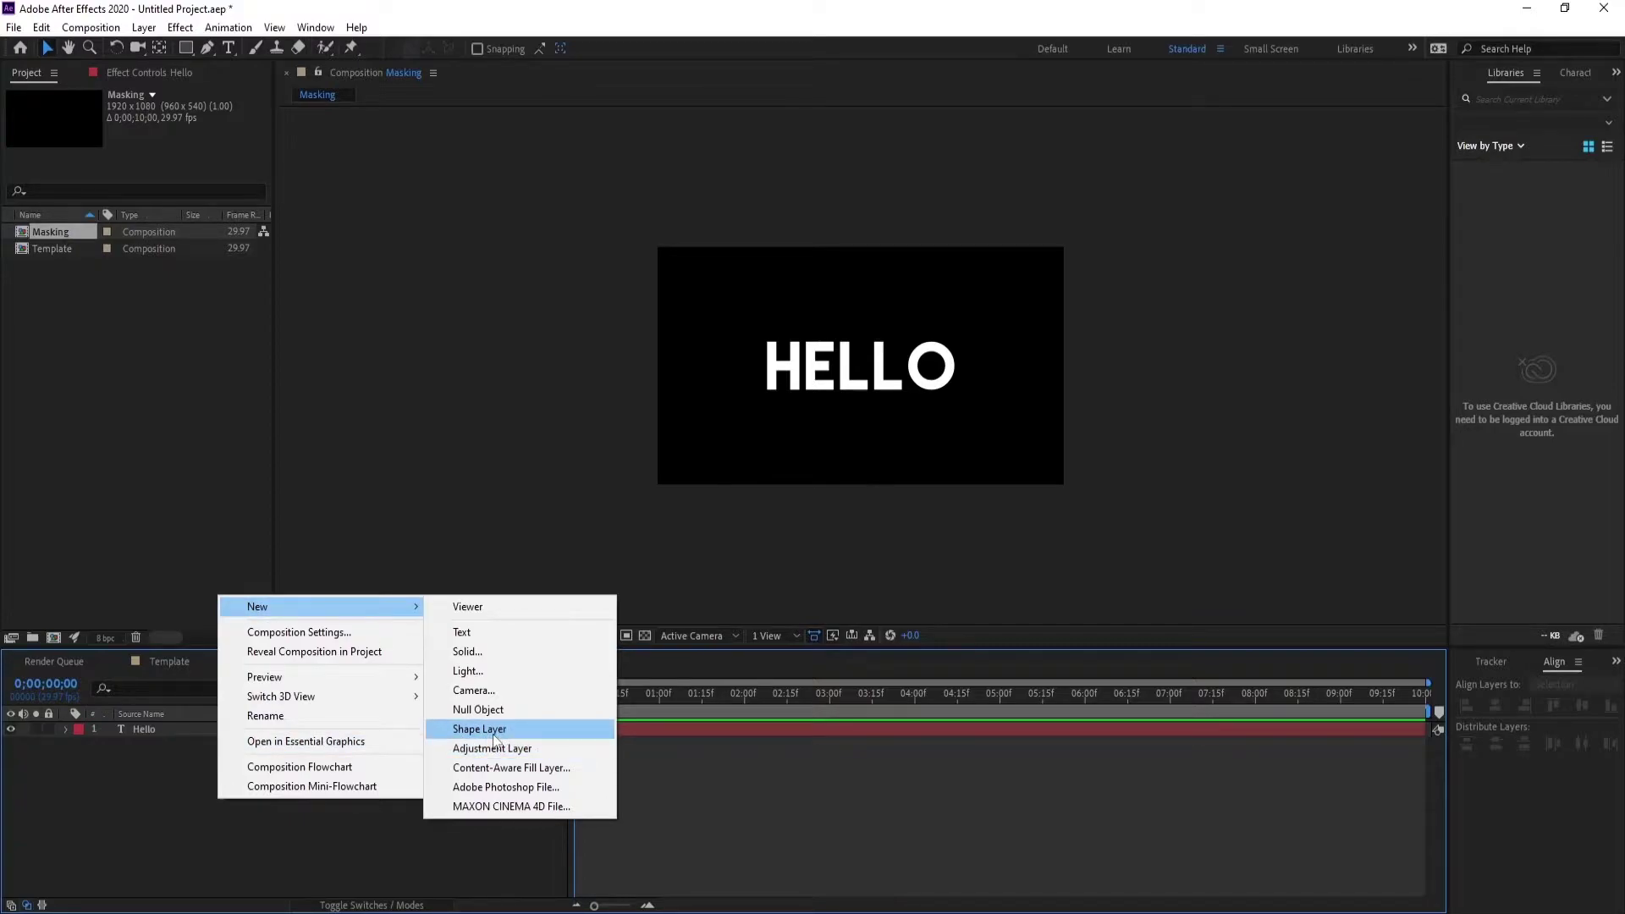
Start a new solid and pick a bright, fully saturated light blue as its colour.
{"action": "left_click", "coordinate": [487, 655]}
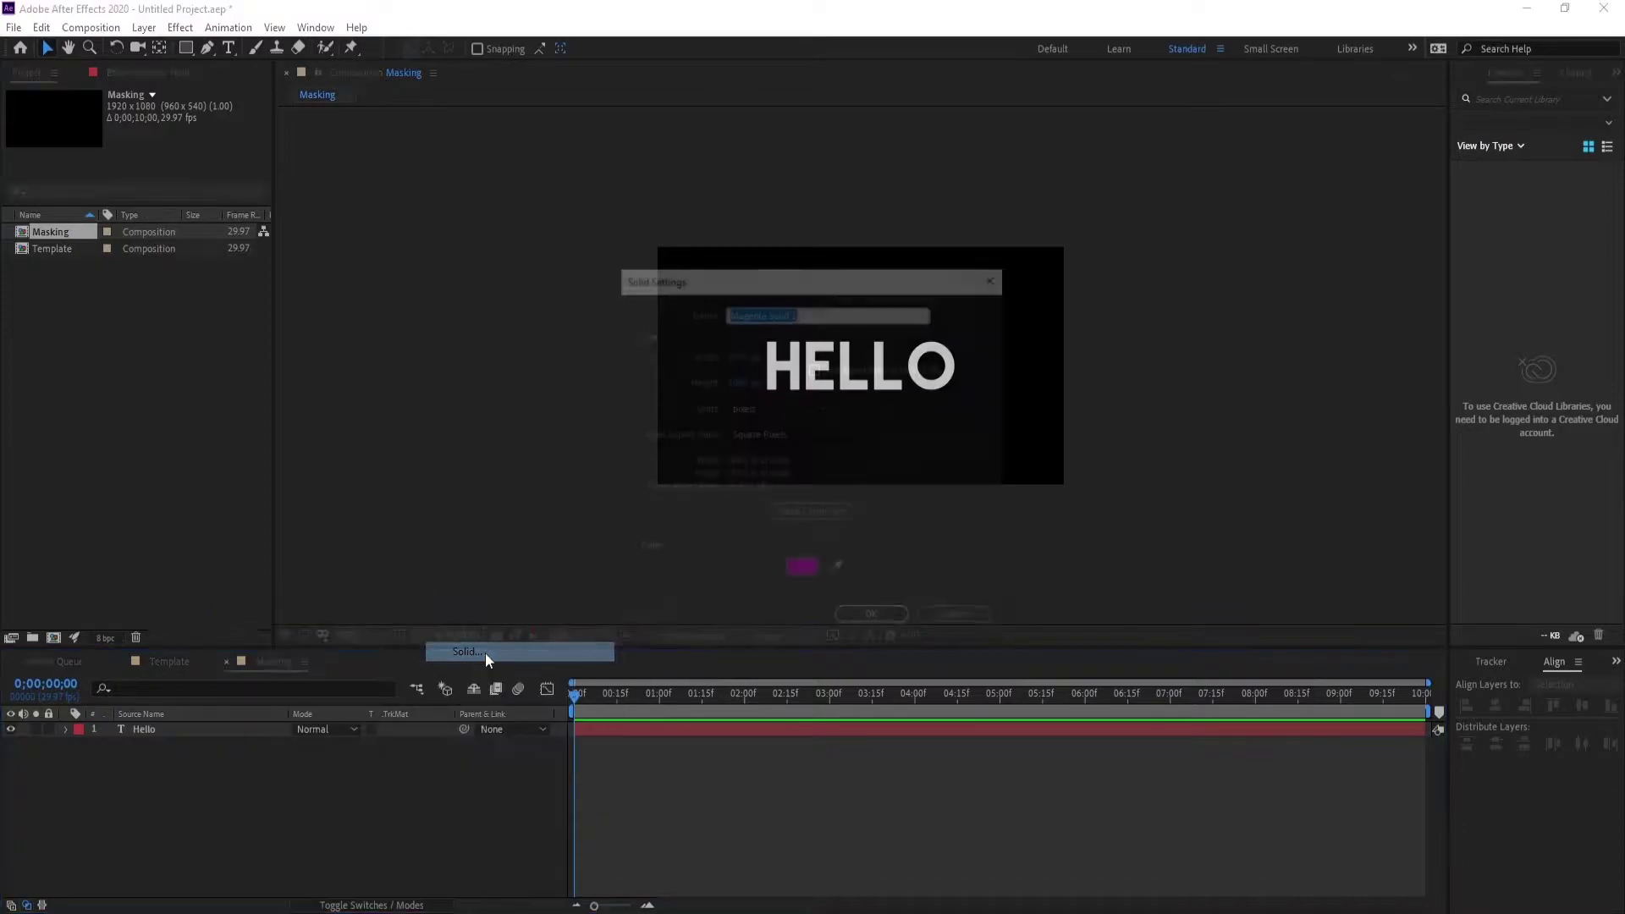
{"action": "left_click_drag", "start_coordinate": [872, 272], "coordinate": [1462, 121]}
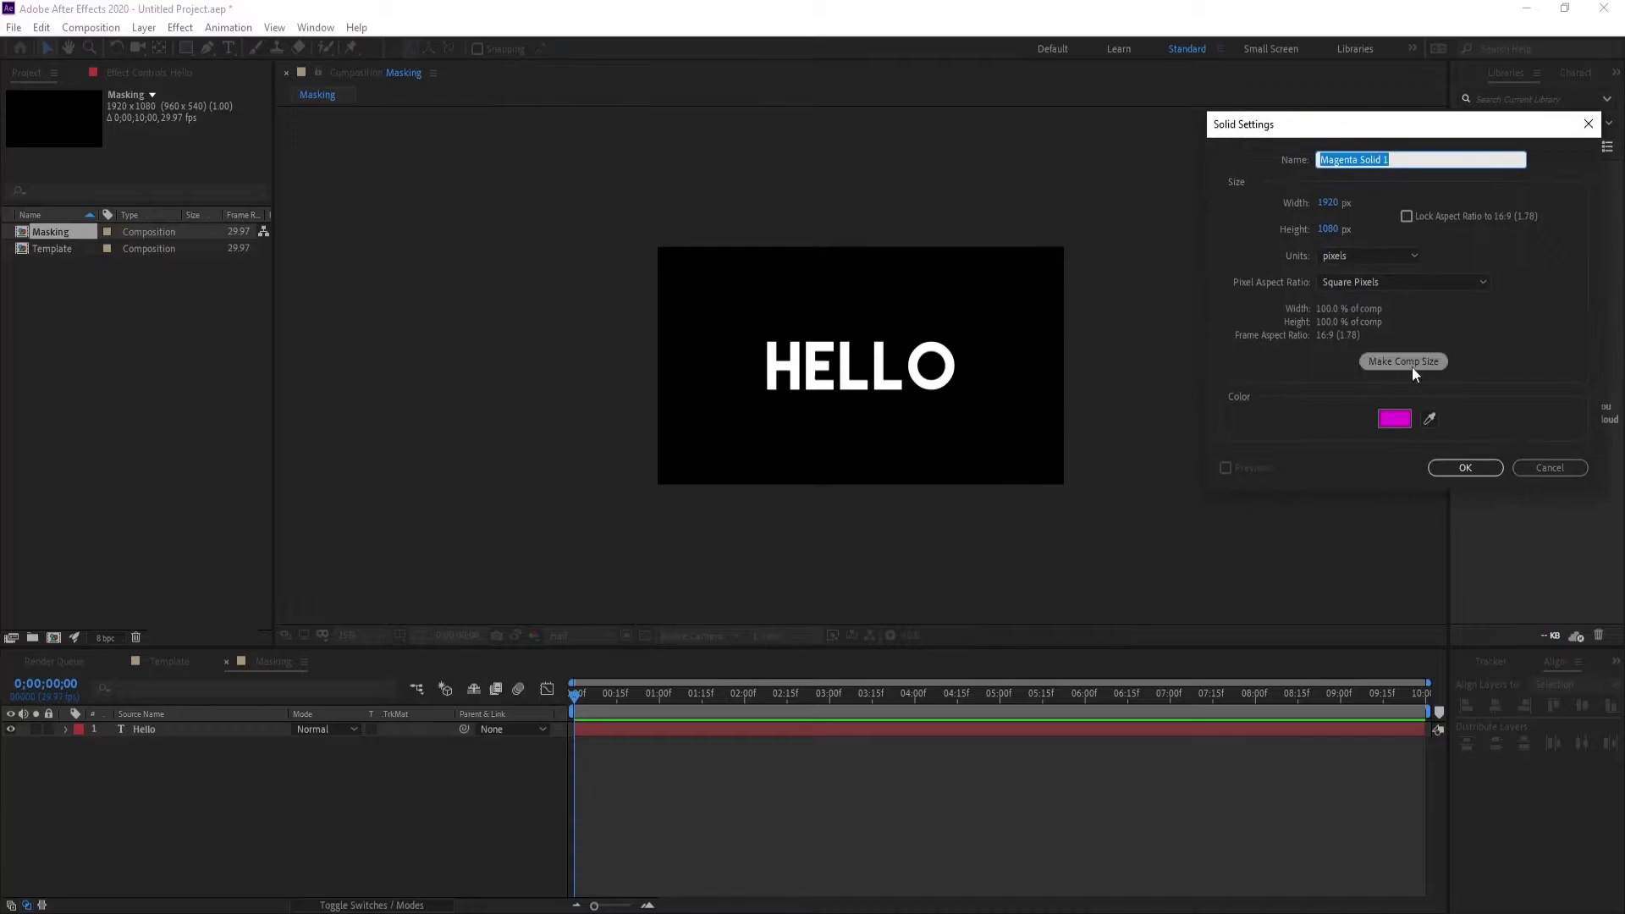
{"action": "left_click", "coordinate": [1394, 419]}
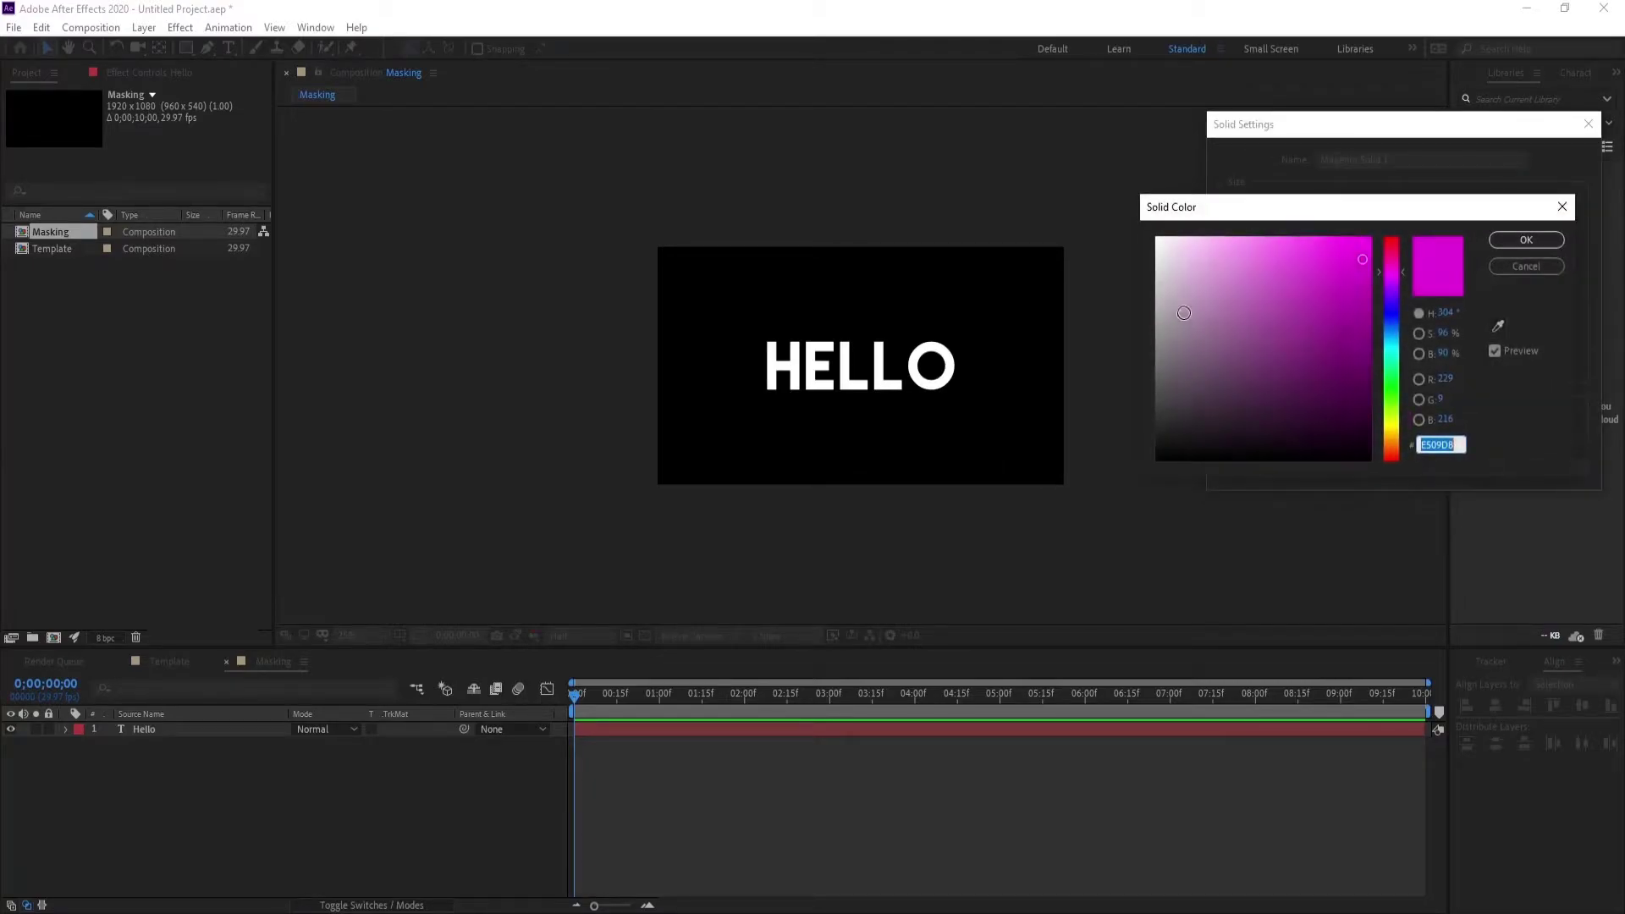
{"action": "left_click", "coordinate": [1392, 337]}
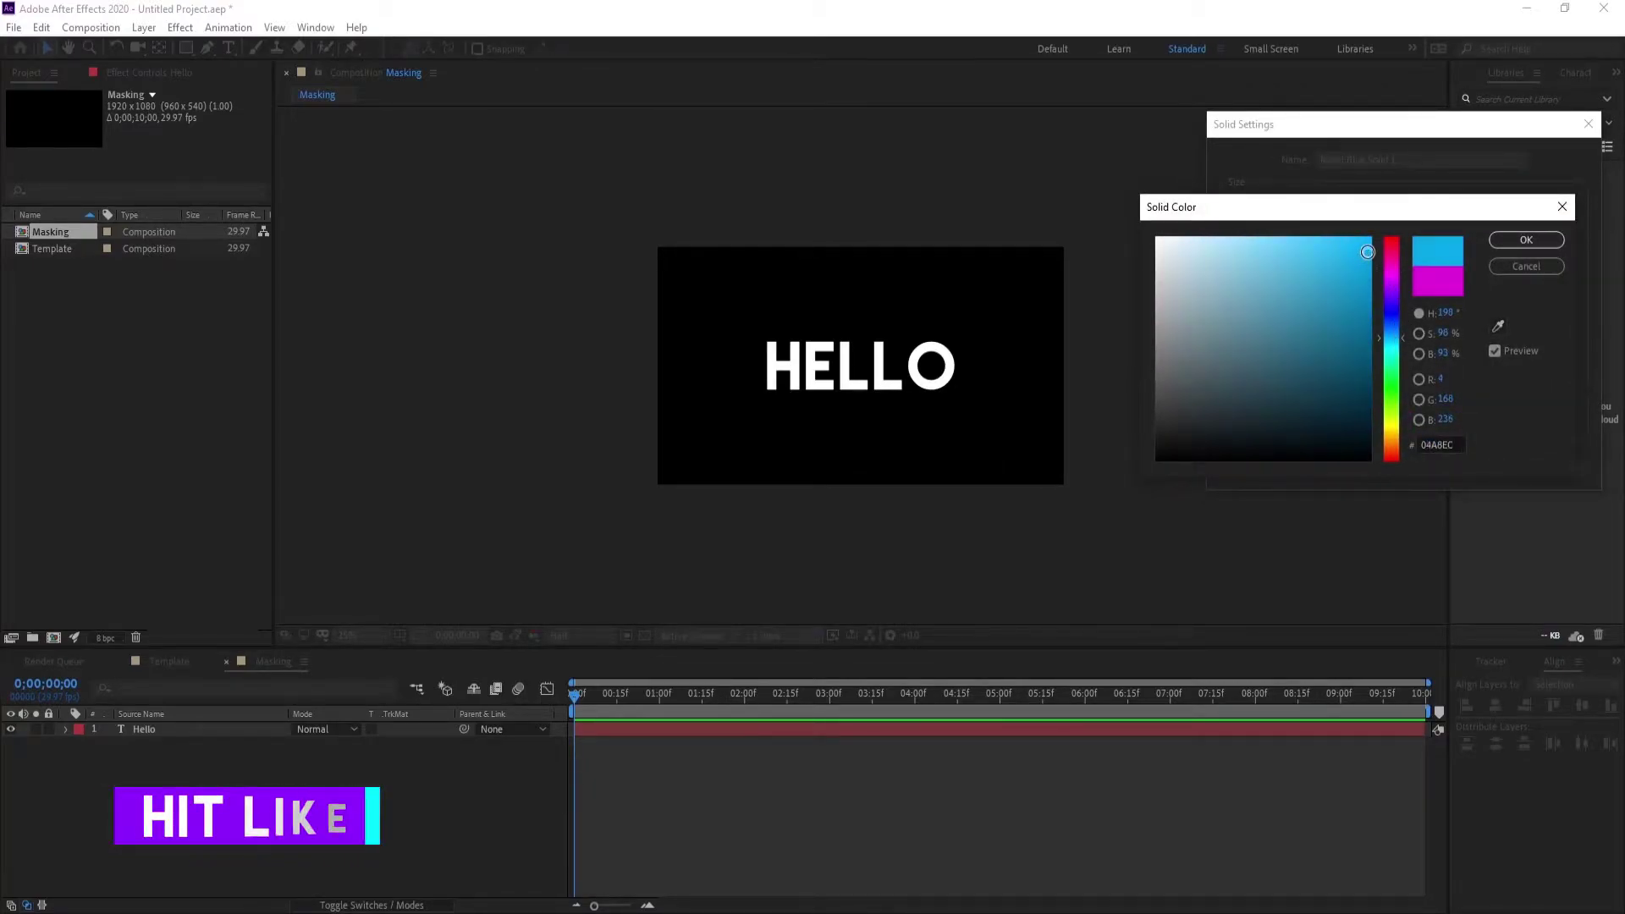
{"action": "left_click", "coordinate": [1369, 238]}
{"action": "left_click", "coordinate": [1393, 337]}
{"action": "left_click", "coordinate": [1394, 339]}
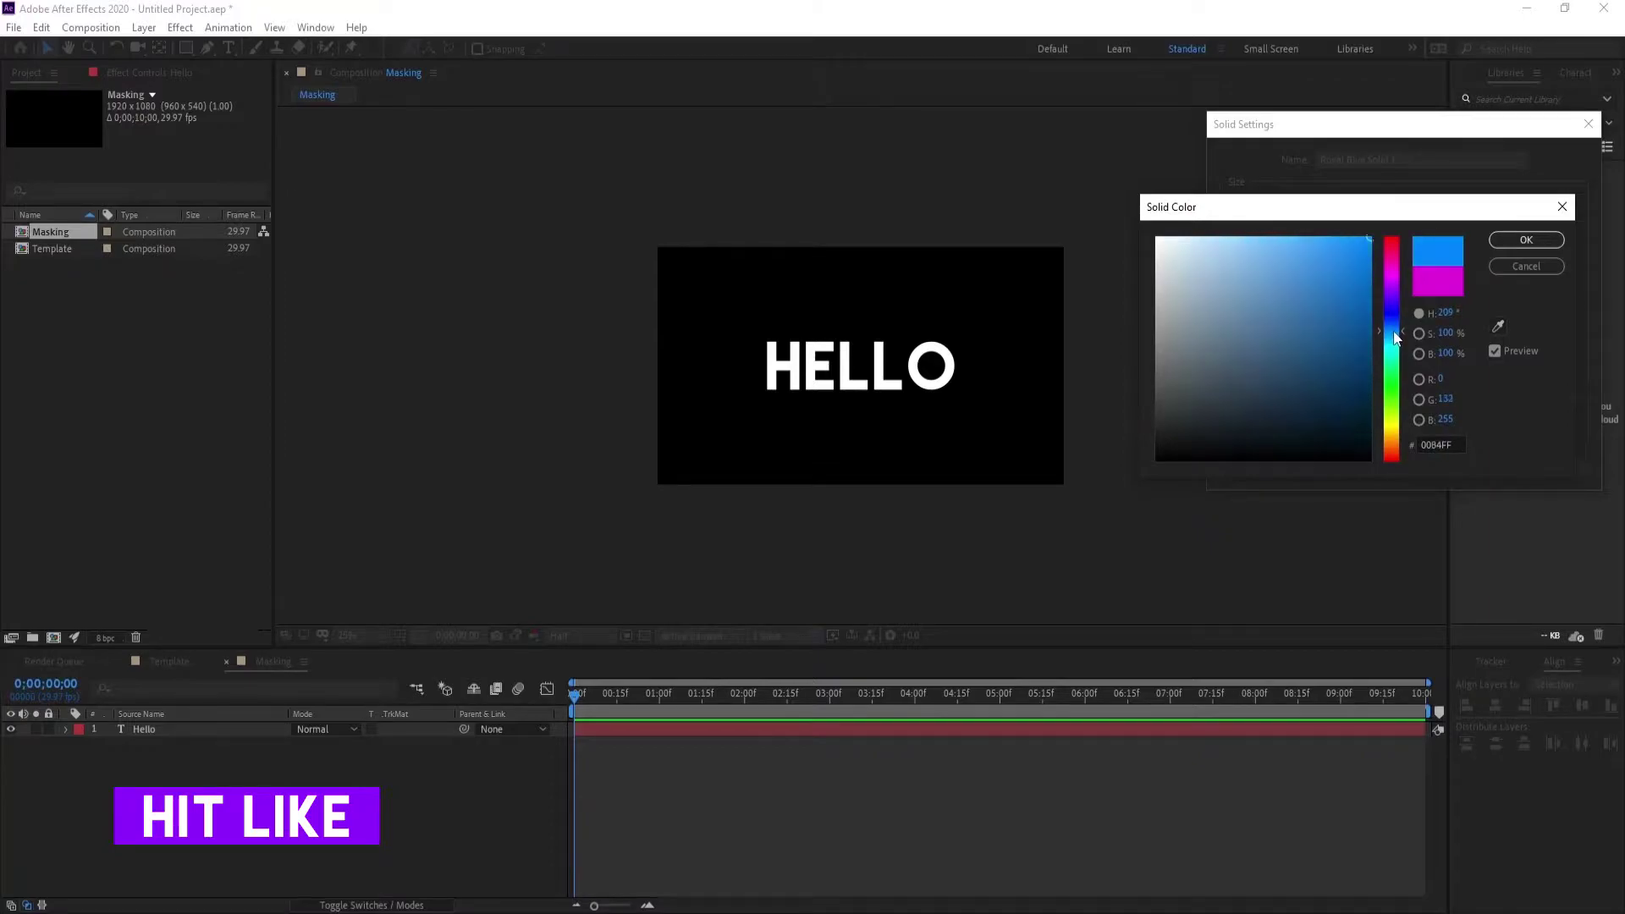
{"action": "left_click", "coordinate": [1528, 242]}
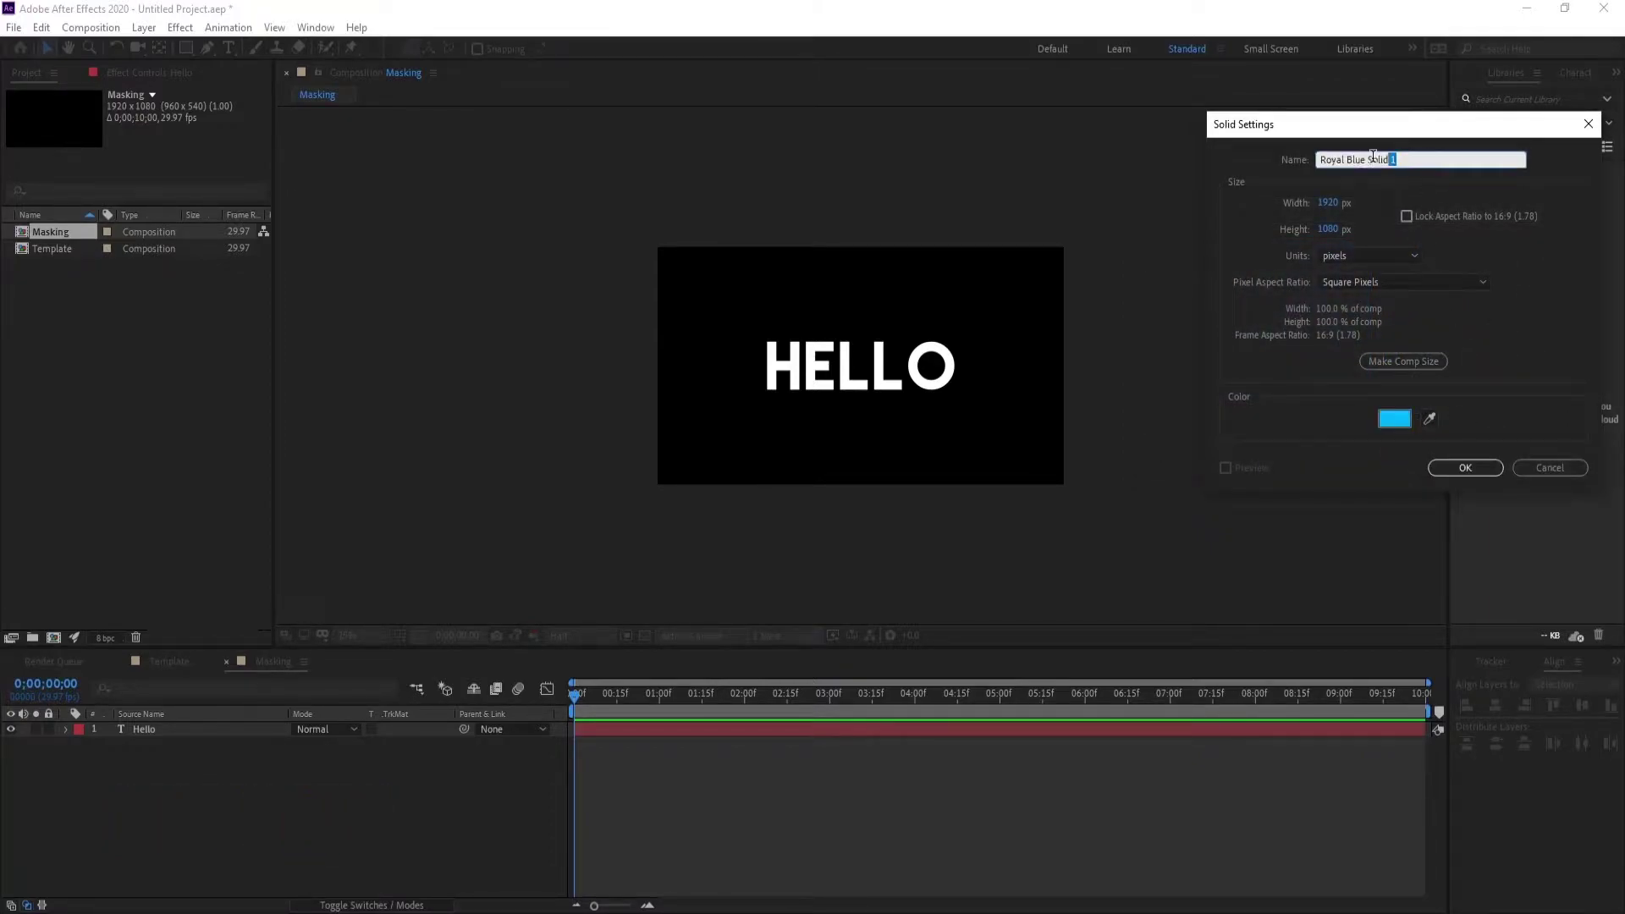
Name the solid BG, create it, and move it beneath the Hello layer.
{"action": "type", "text": "BG"}
{"action": "left_click", "coordinate": [1465, 461]}
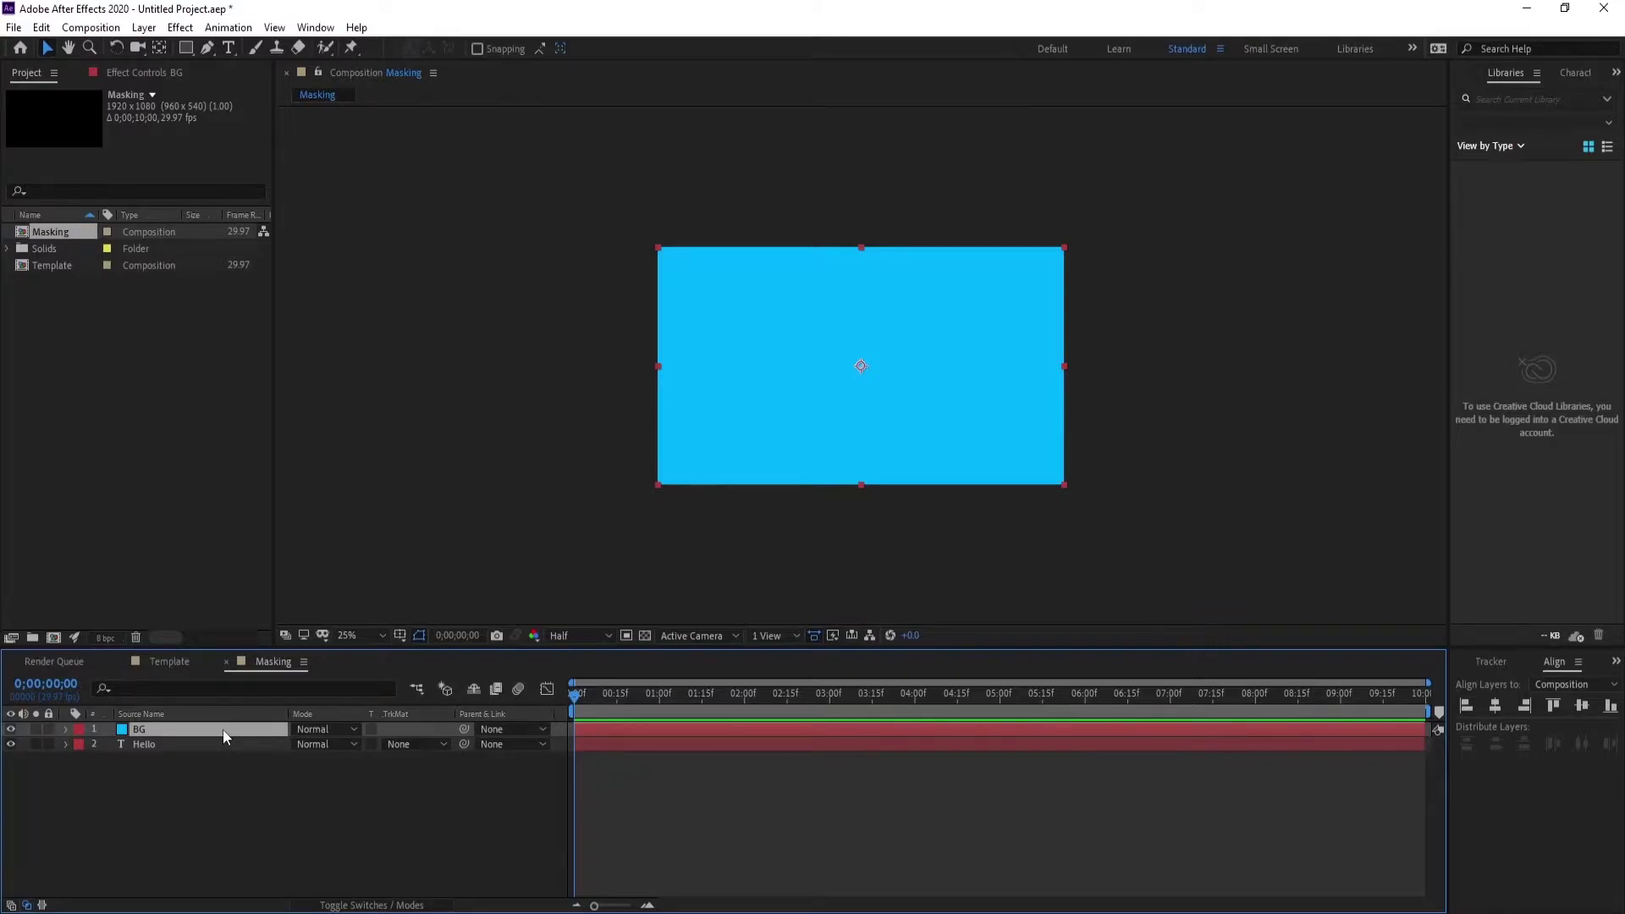
{"action": "left_click_drag", "start_coordinate": [222, 730], "coordinate": [223, 759]}
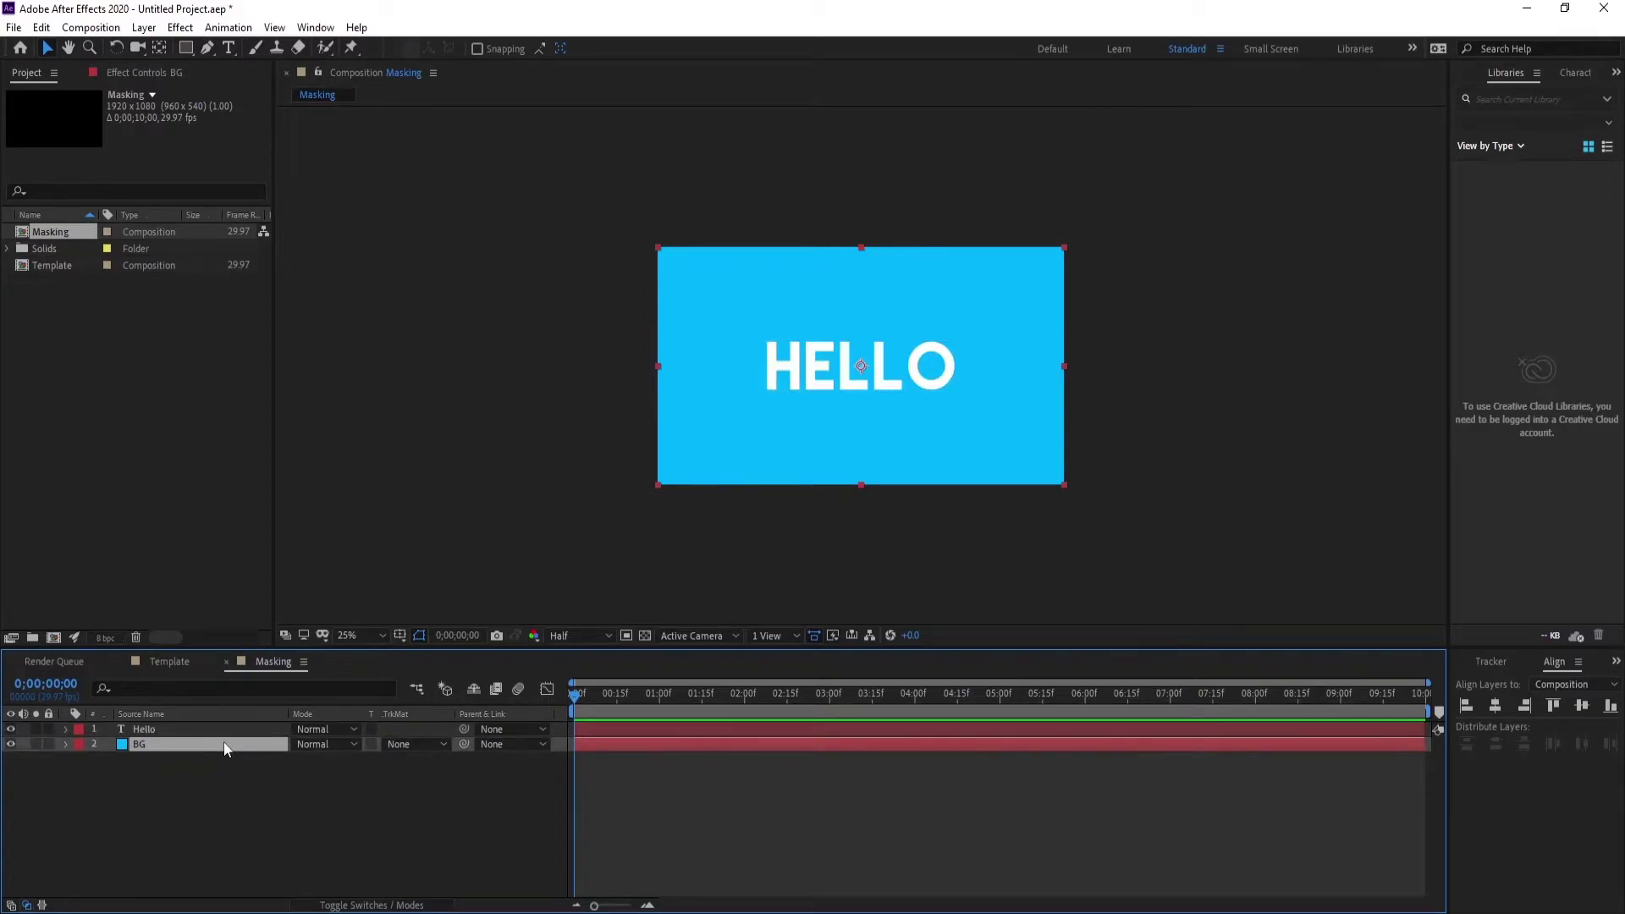
{"action": "key", "text": "ctrl+shift+y"}
{"action": "key", "text": "Escape"}
Recolour the BG solid to the deeper blue 0072FF in its Solid Settings.
{"action": "key", "text": "ctrl+shift+y"}
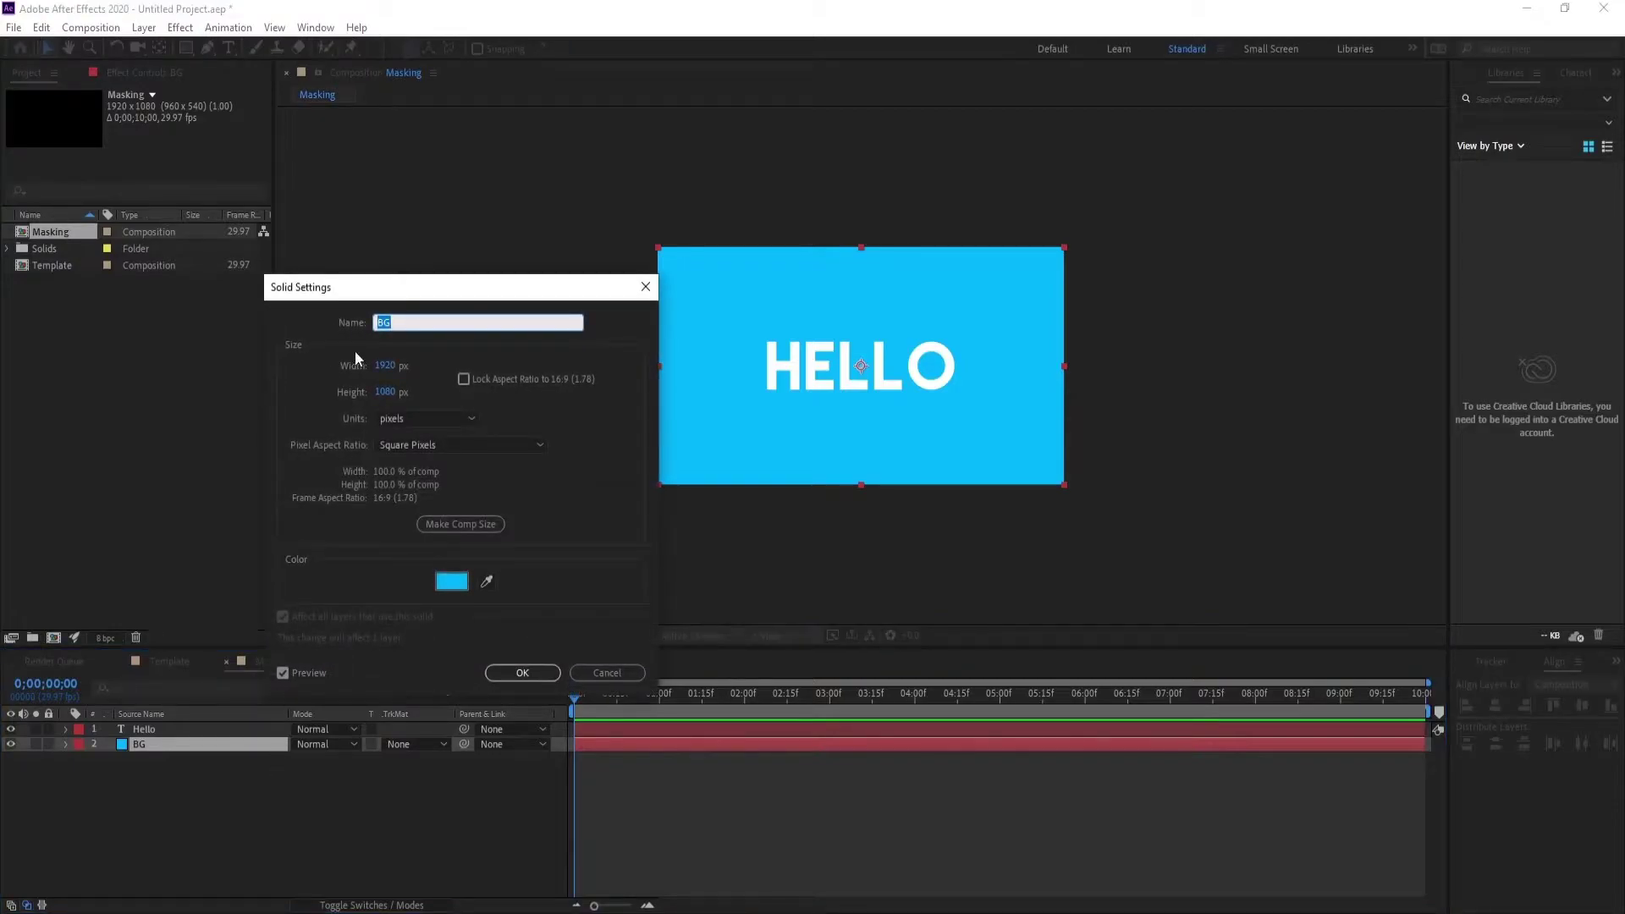
{"action": "left_click", "coordinate": [450, 582]}
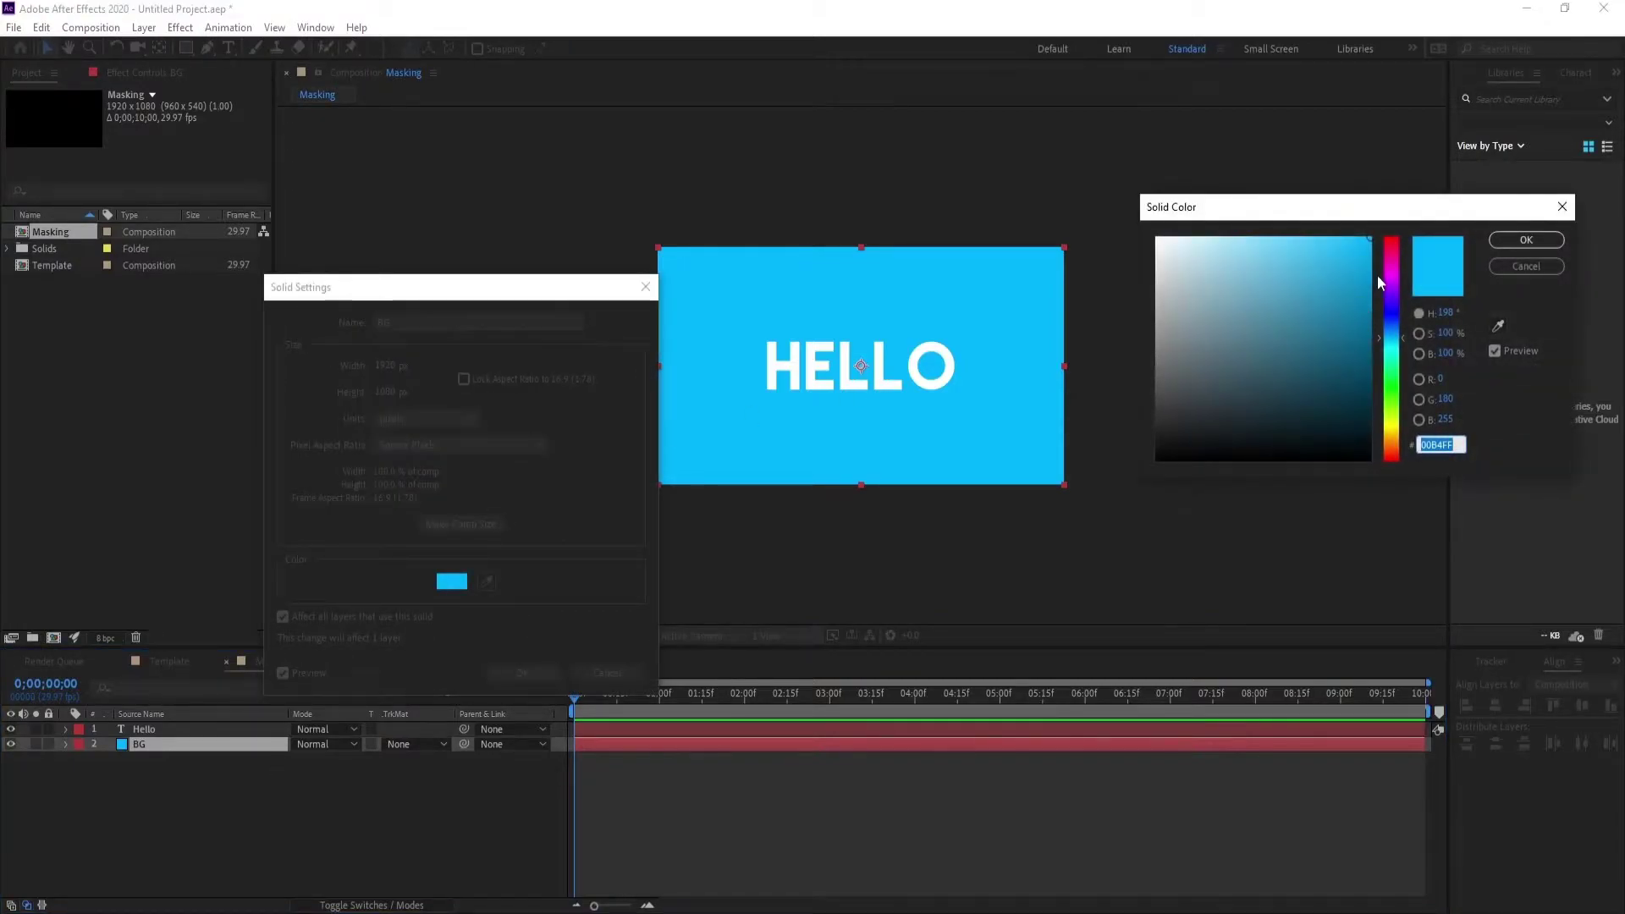
{"action": "left_click_drag", "start_coordinate": [1389, 339], "coordinate": [1390, 330]}
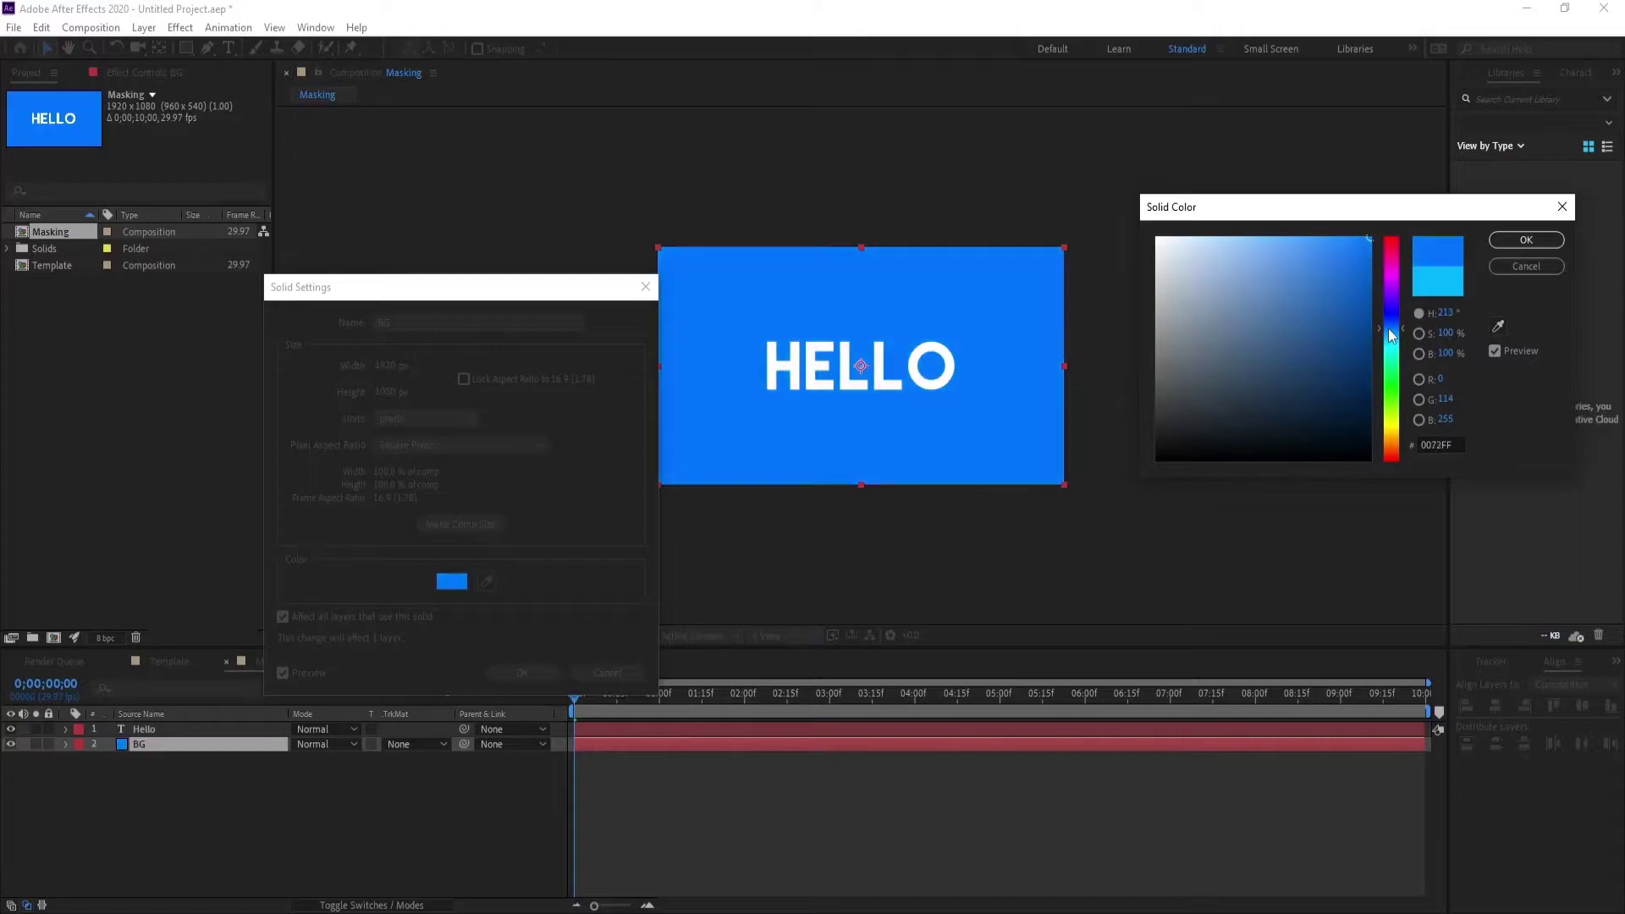
{"action": "left_click", "coordinate": [1526, 240]}
{"action": "left_click", "coordinate": [522, 673]}
{"action": "key", "text": "period"}
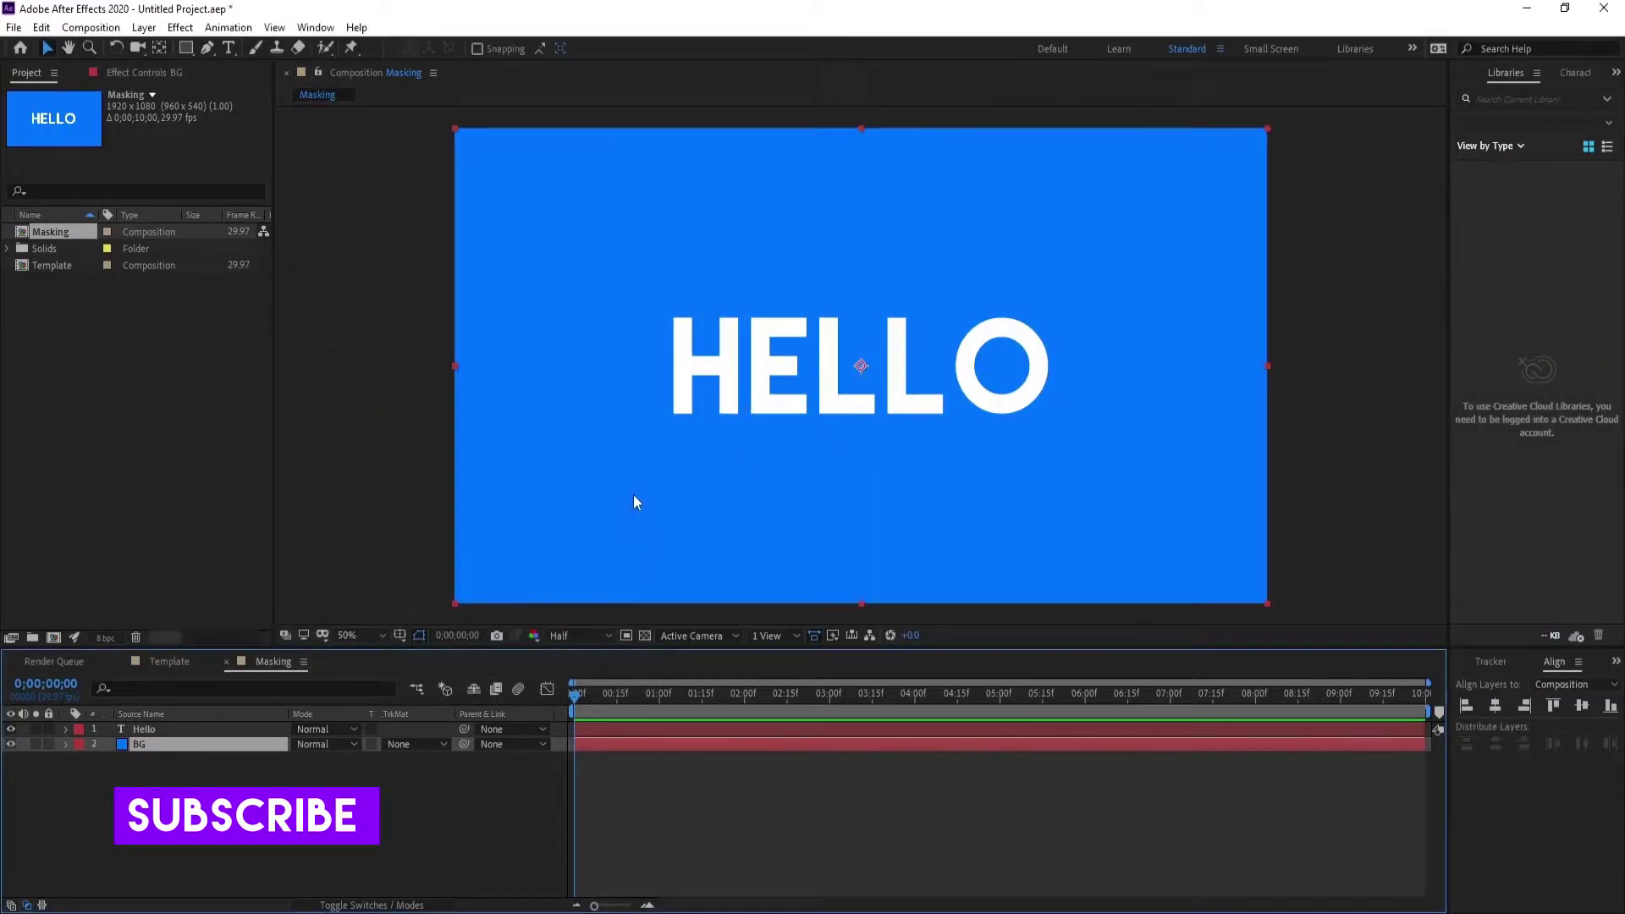
Add Shape Layer 1 and draw a white, stroke-free rectangle over HELLO mid-frame.
{"action": "left_click", "coordinate": [170, 728]}
{"action": "right_click", "coordinate": [166, 800]}
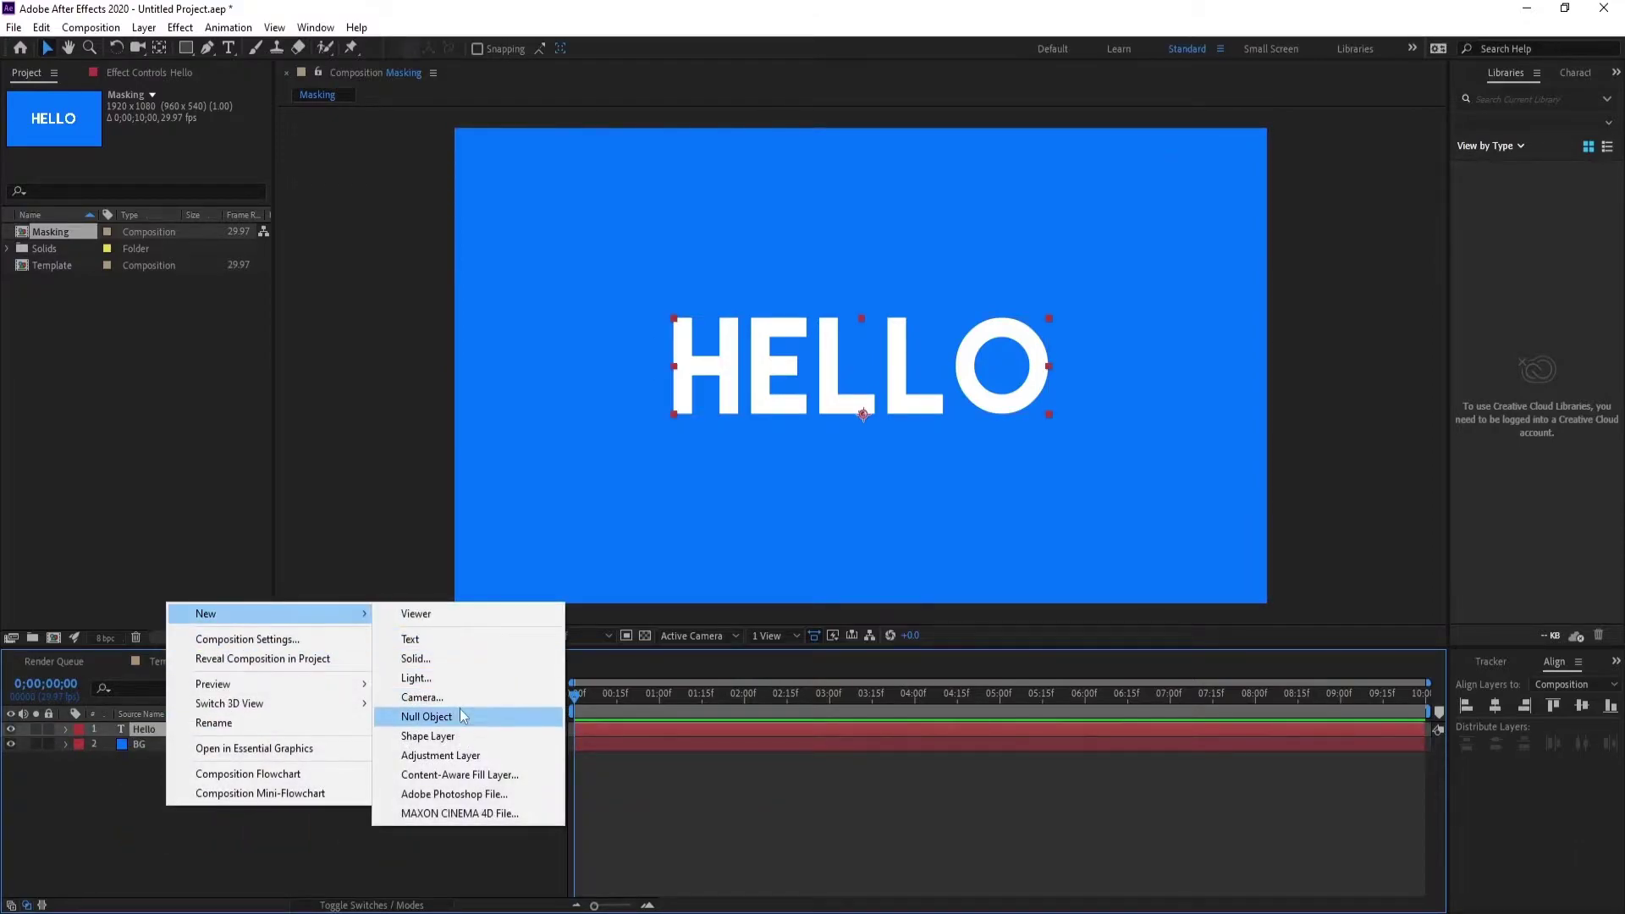
{"action": "left_click", "coordinate": [457, 741]}
{"action": "key", "text": "q"}
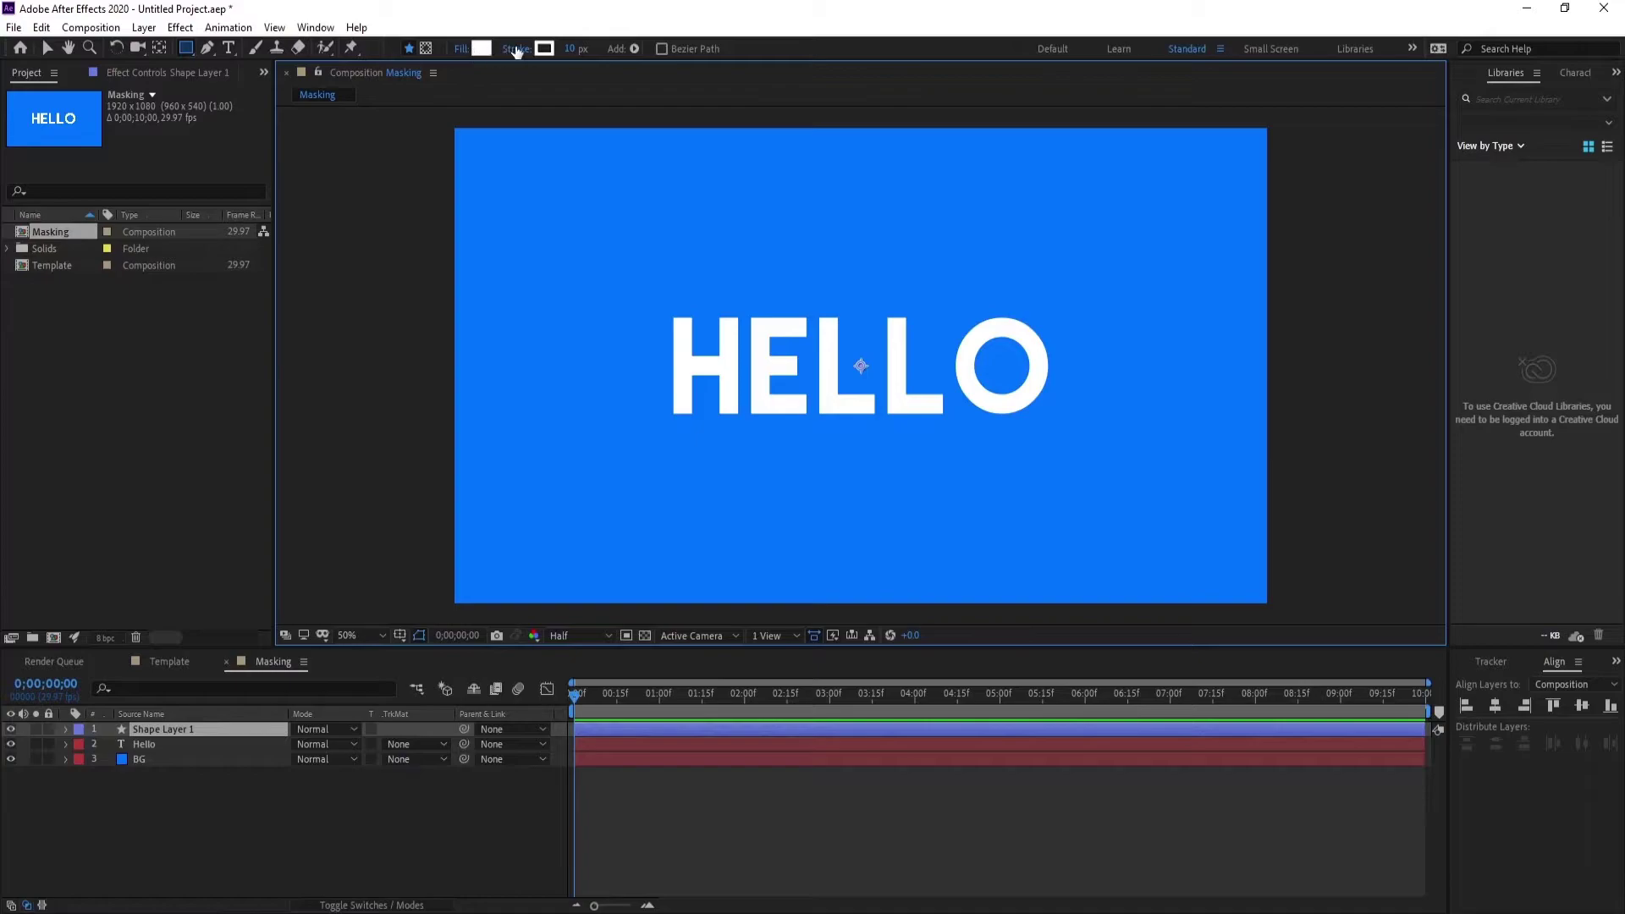
{"action": "left_click", "coordinate": [516, 51]}
{"action": "left_click", "coordinate": [725, 416]}
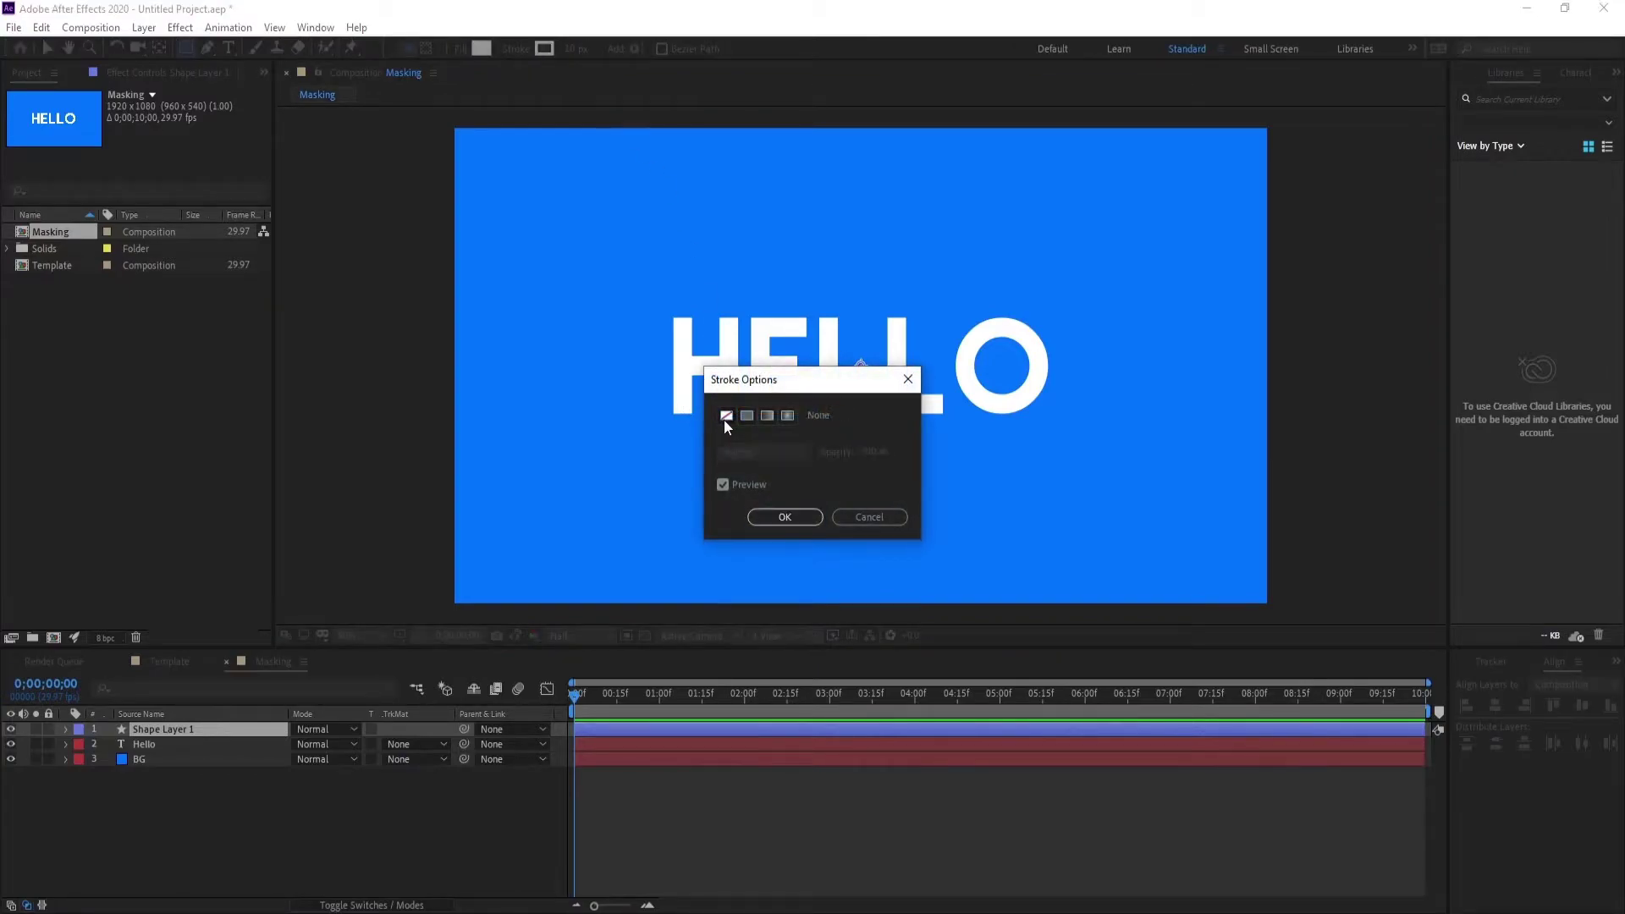
{"action": "left_click", "coordinate": [809, 518]}
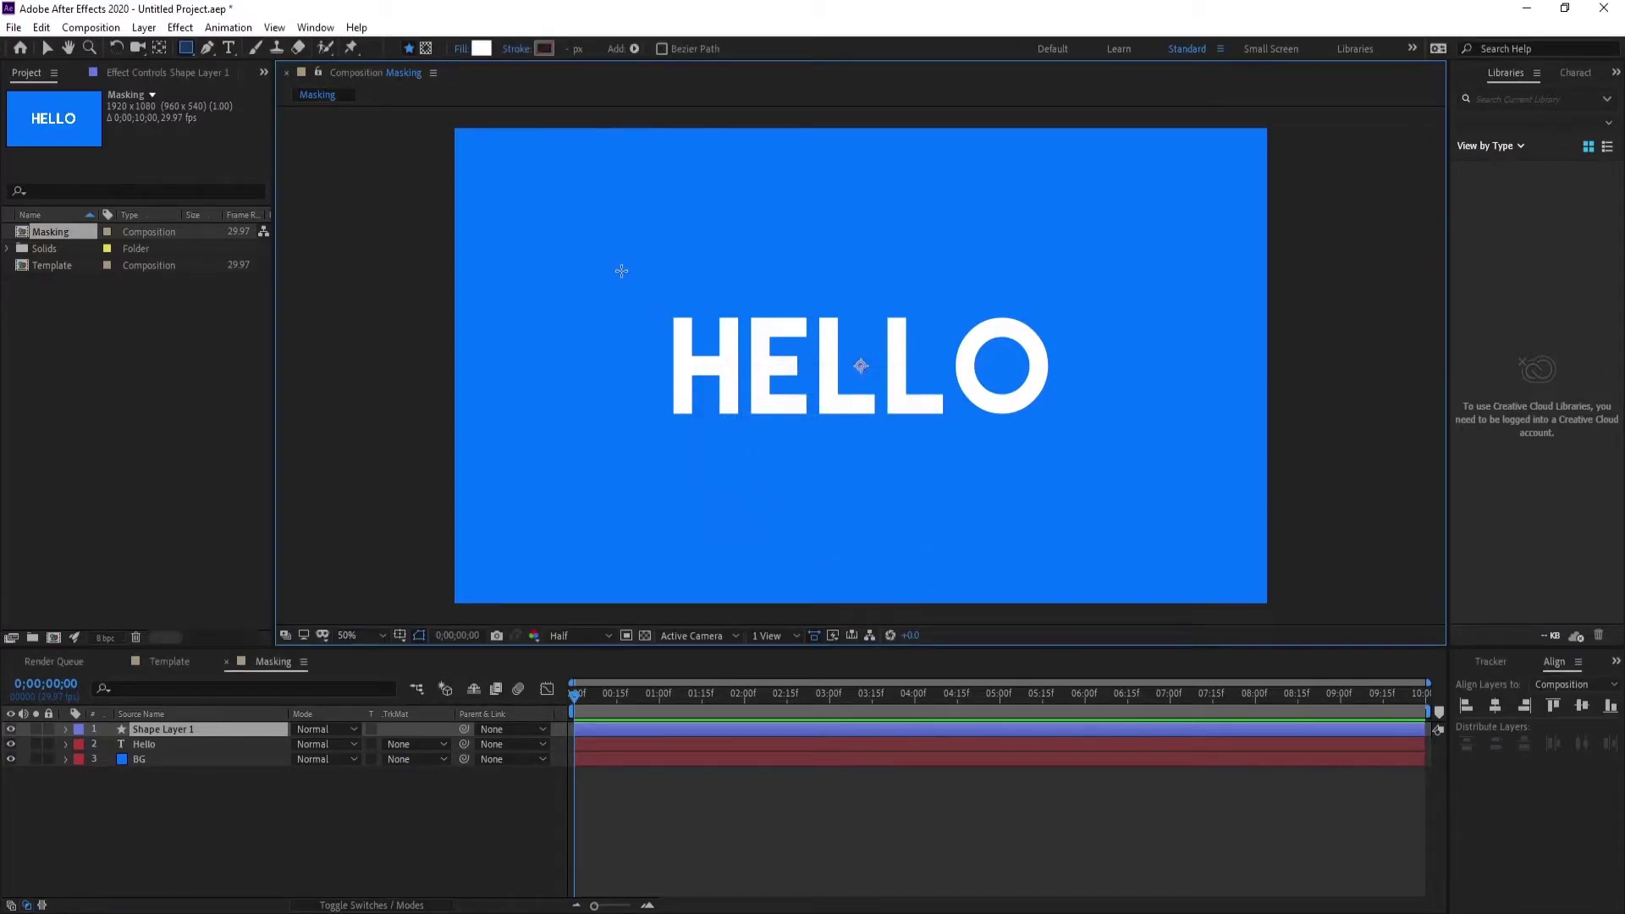
{"action": "left_click_drag", "start_coordinate": [622, 271], "coordinate": [1092, 457]}
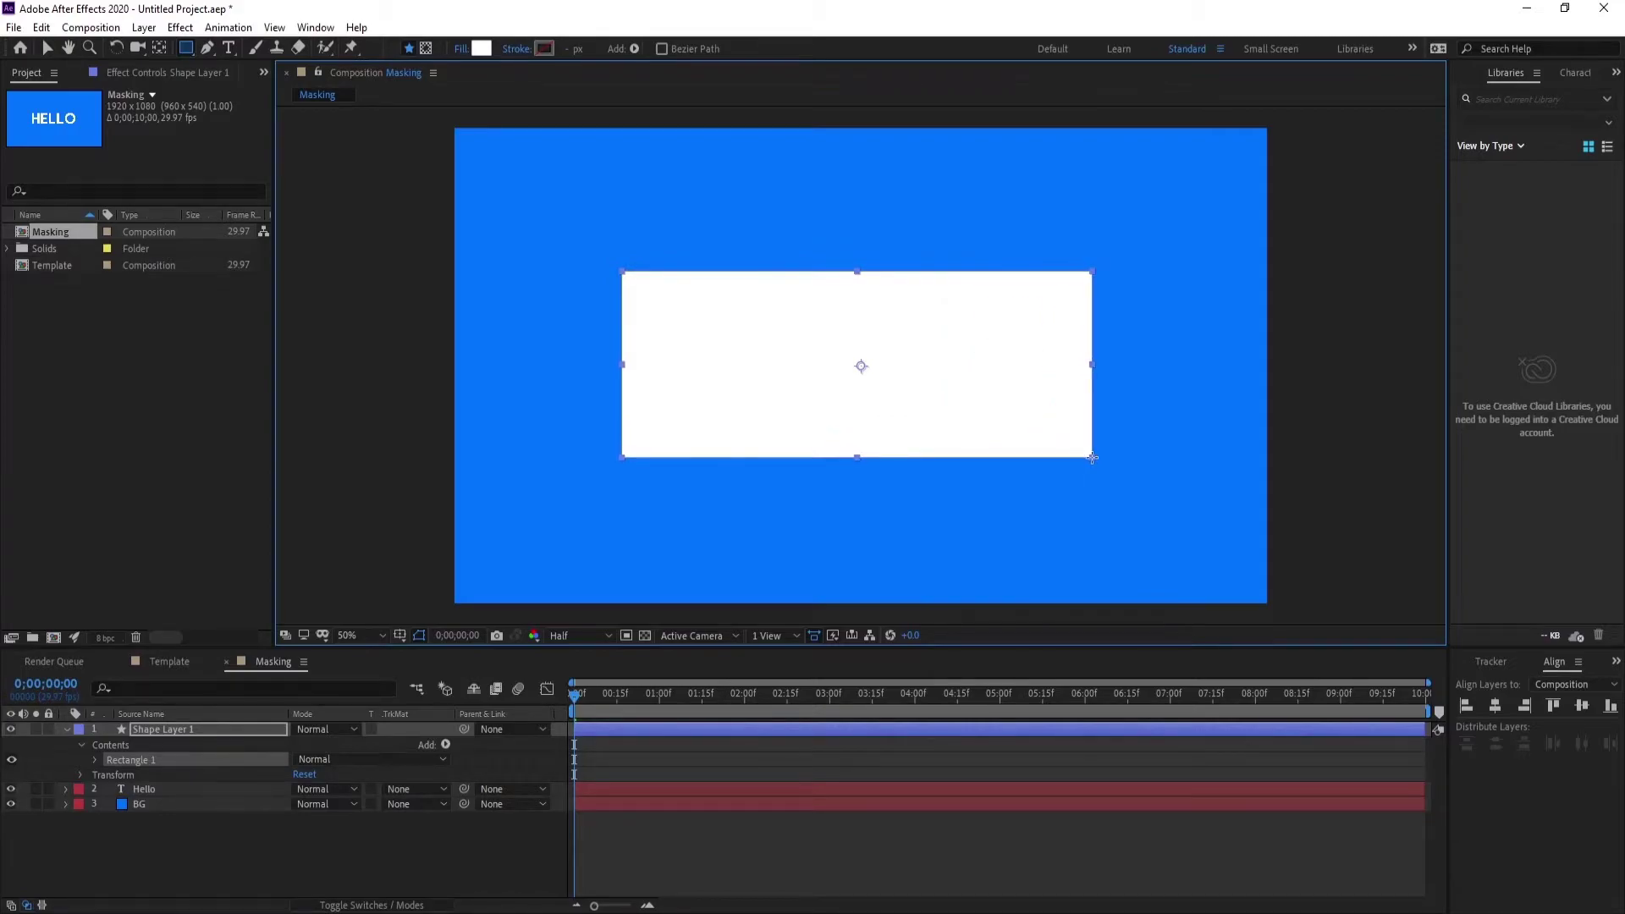
Keyframe the rectangle's Position from Y 1300 at 0:00 back up over HELLO at 1;15.
{"action": "left_click", "coordinate": [145, 733]}
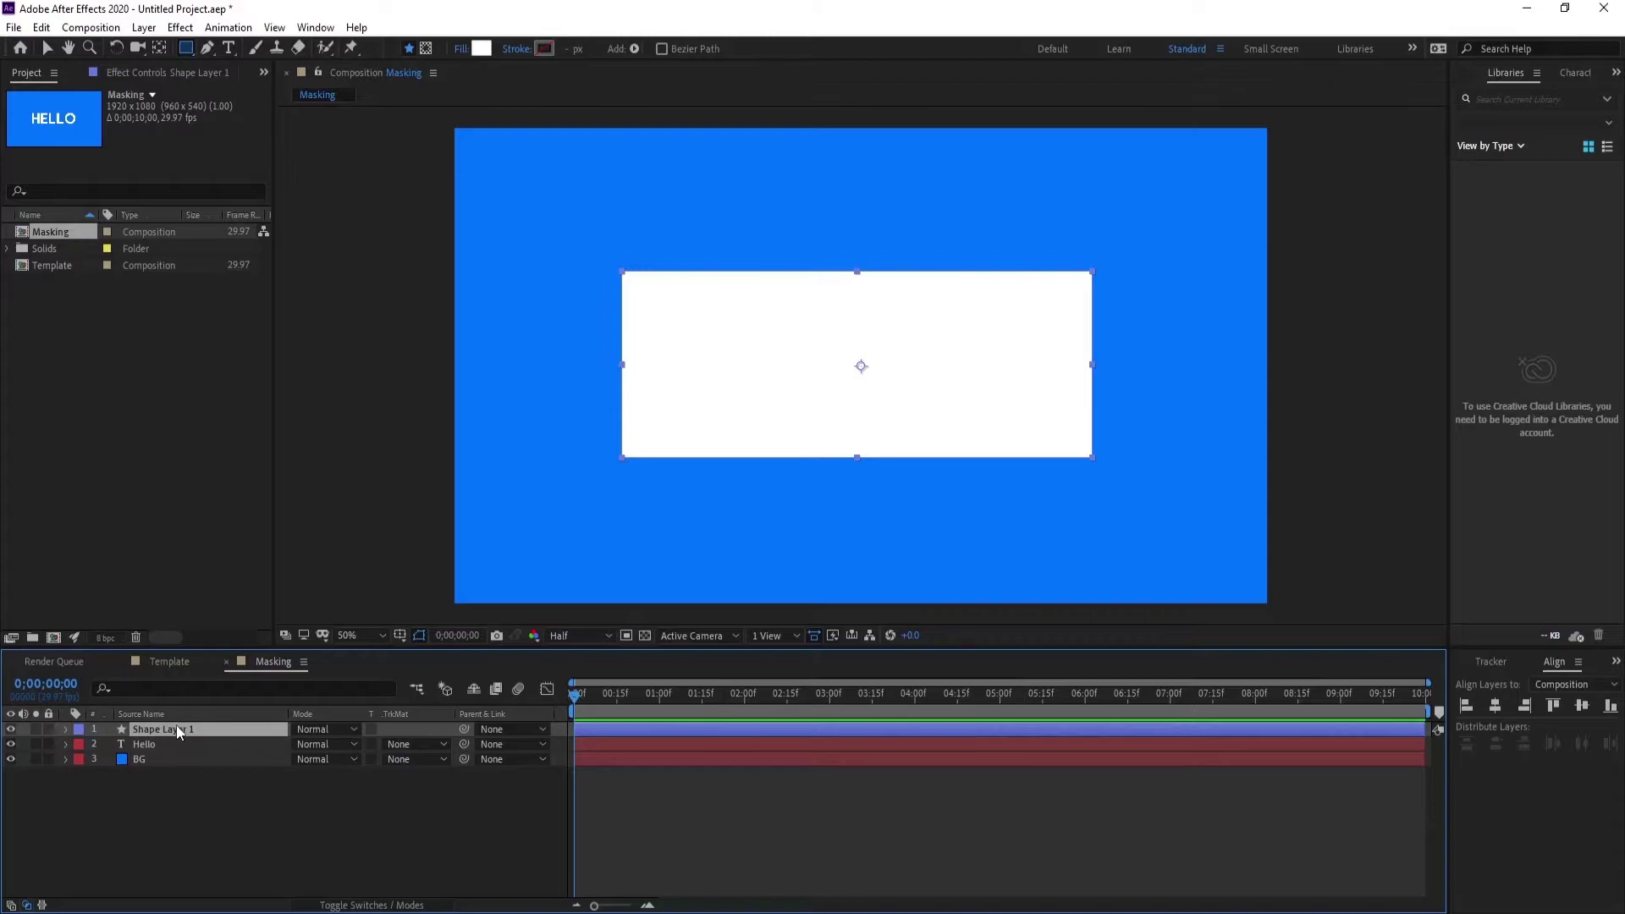
{"action": "key", "text": "p"}
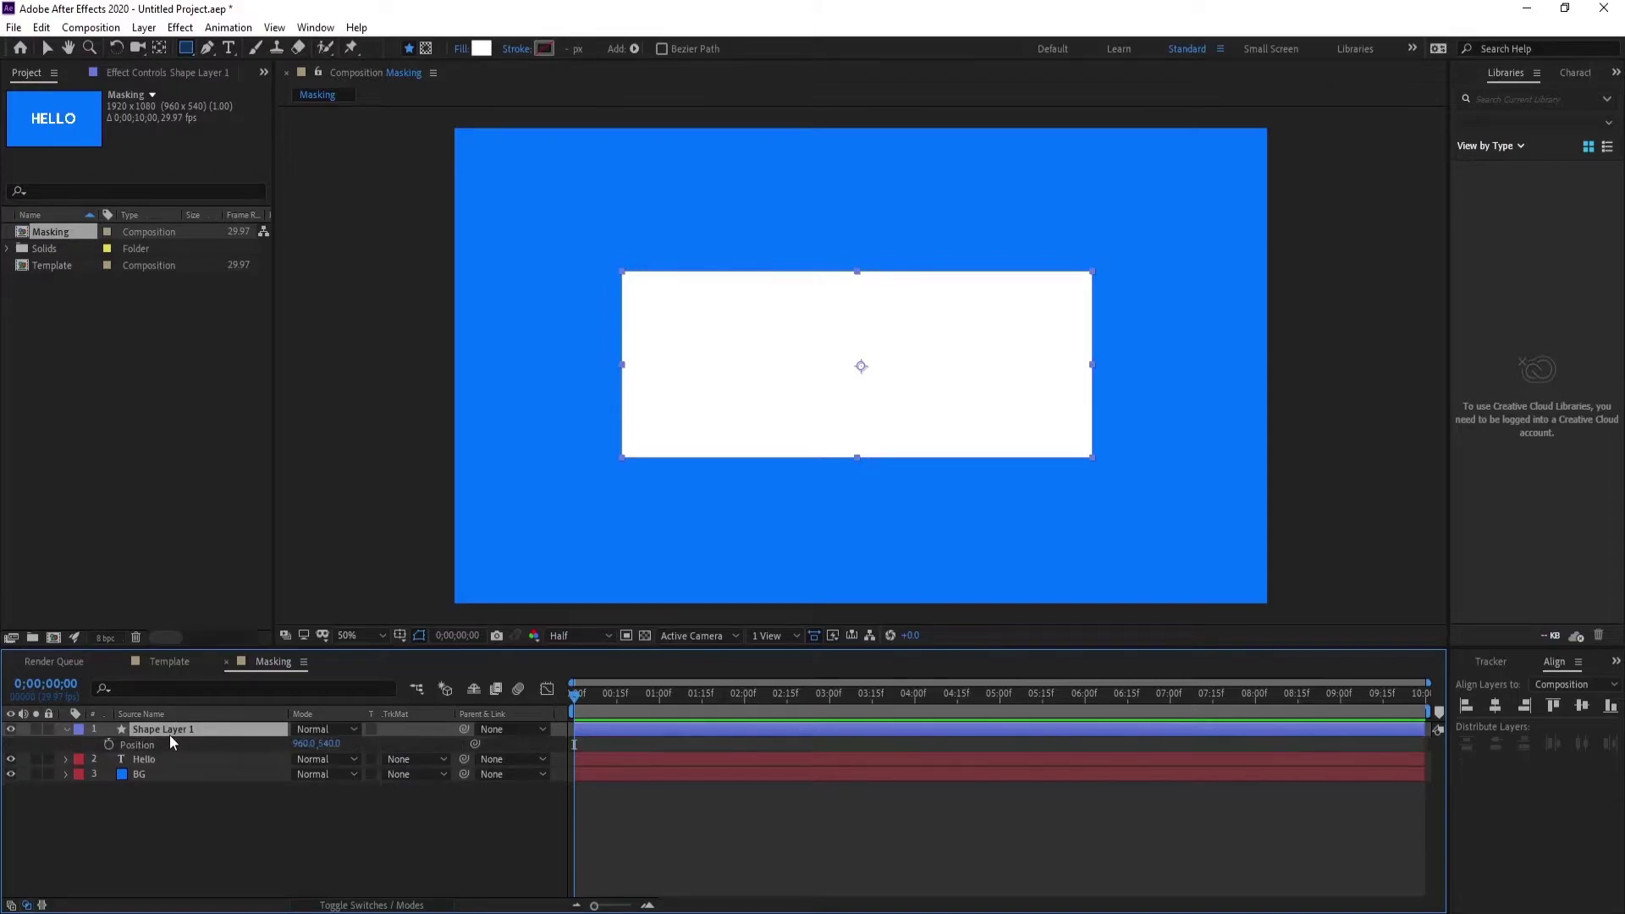
{"action": "left_click", "coordinate": [108, 745]}
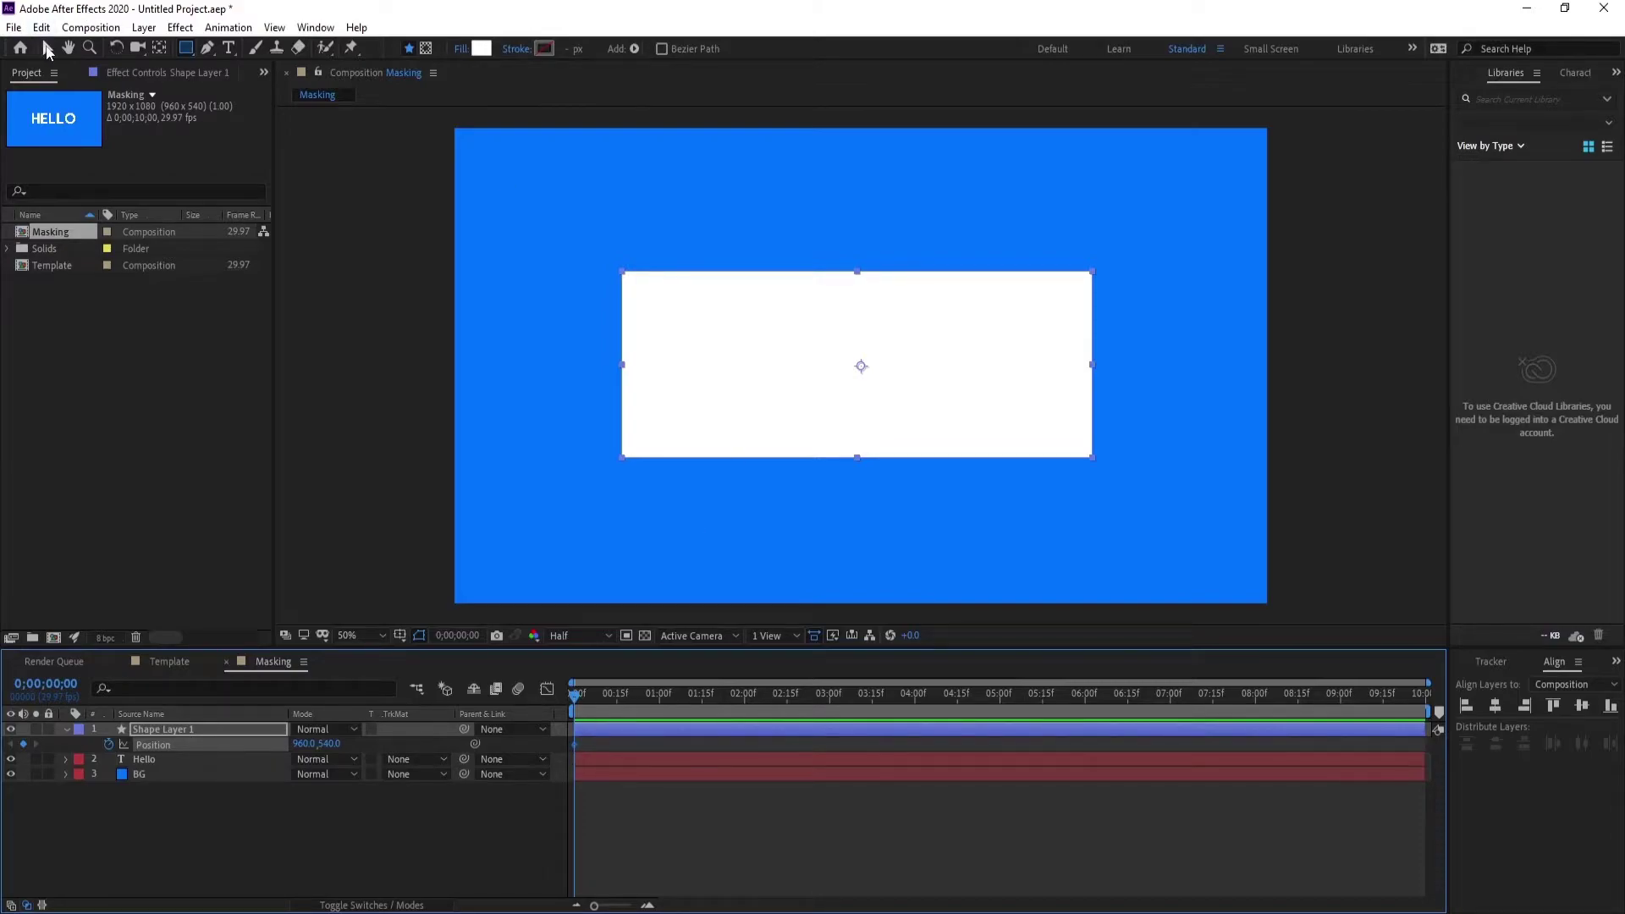
{"action": "left_click", "coordinate": [47, 48]}
{"action": "left_click_drag", "start_coordinate": [330, 744], "coordinate": [780, 542]}
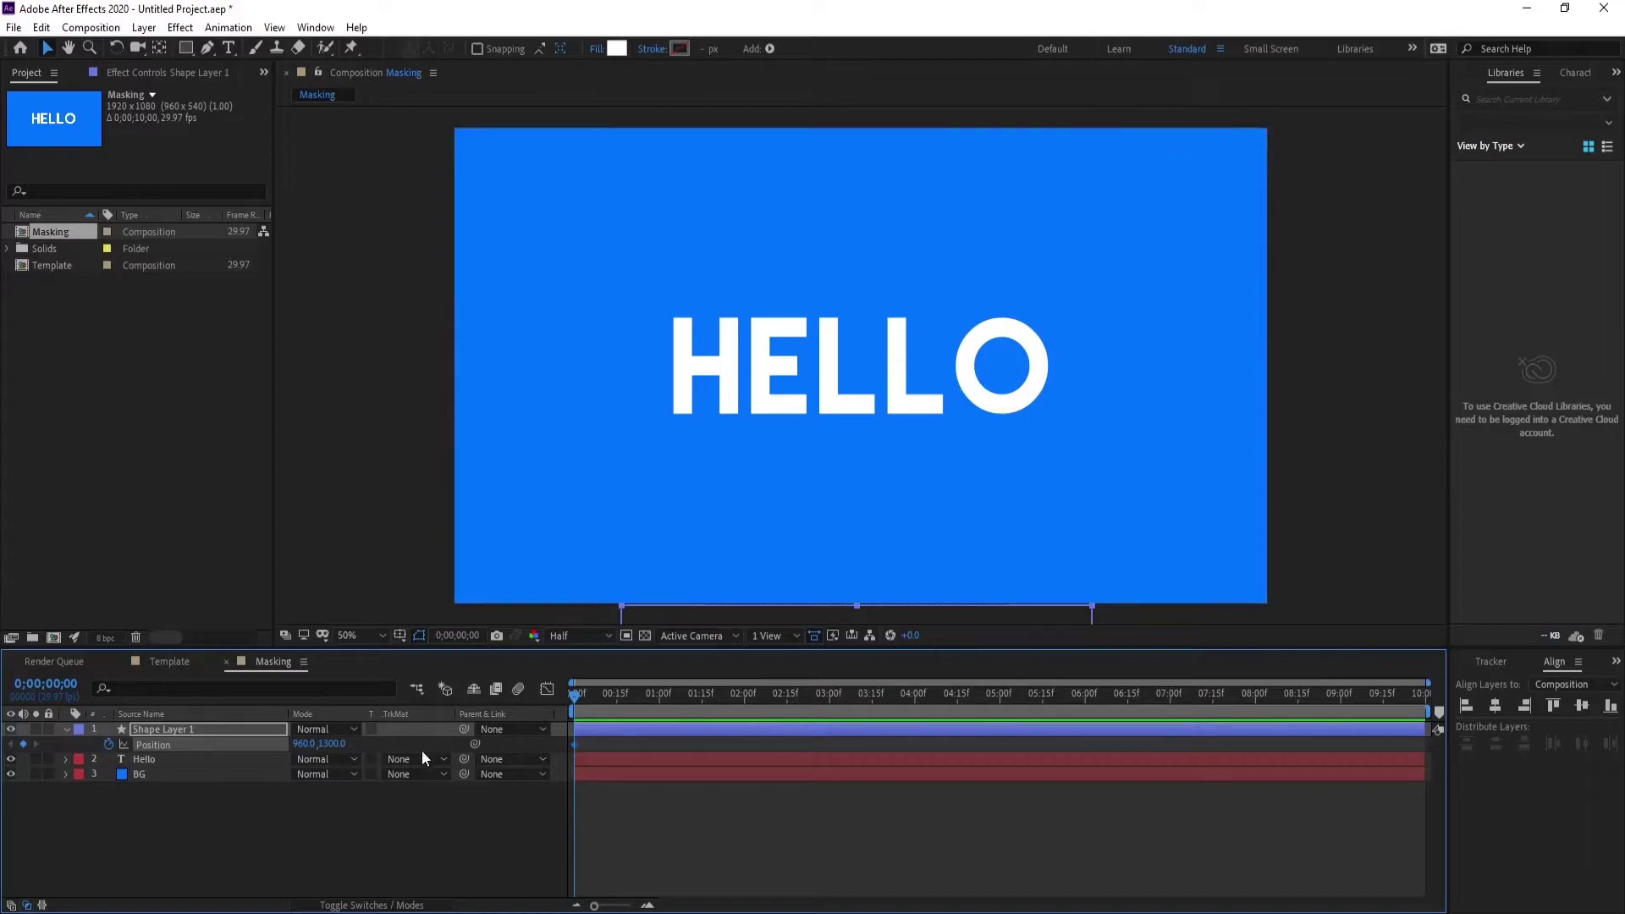
{"action": "left_click_drag", "start_coordinate": [575, 694], "coordinate": [702, 699]}
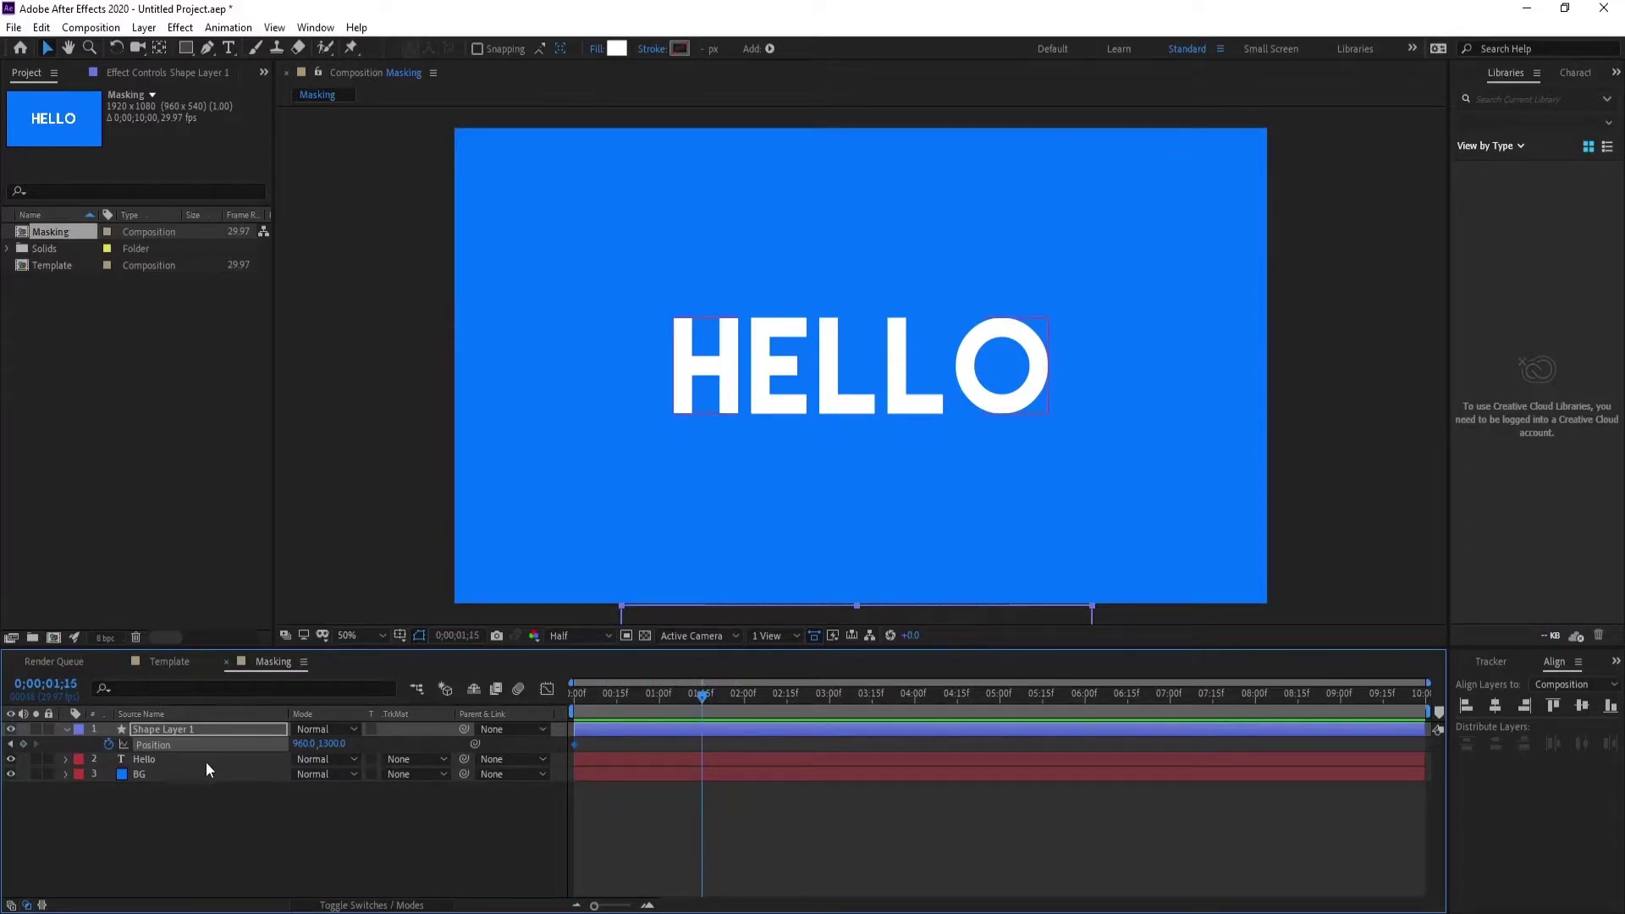
{"action": "left_click_drag", "start_coordinate": [342, 745], "coordinate": [9, 745]}
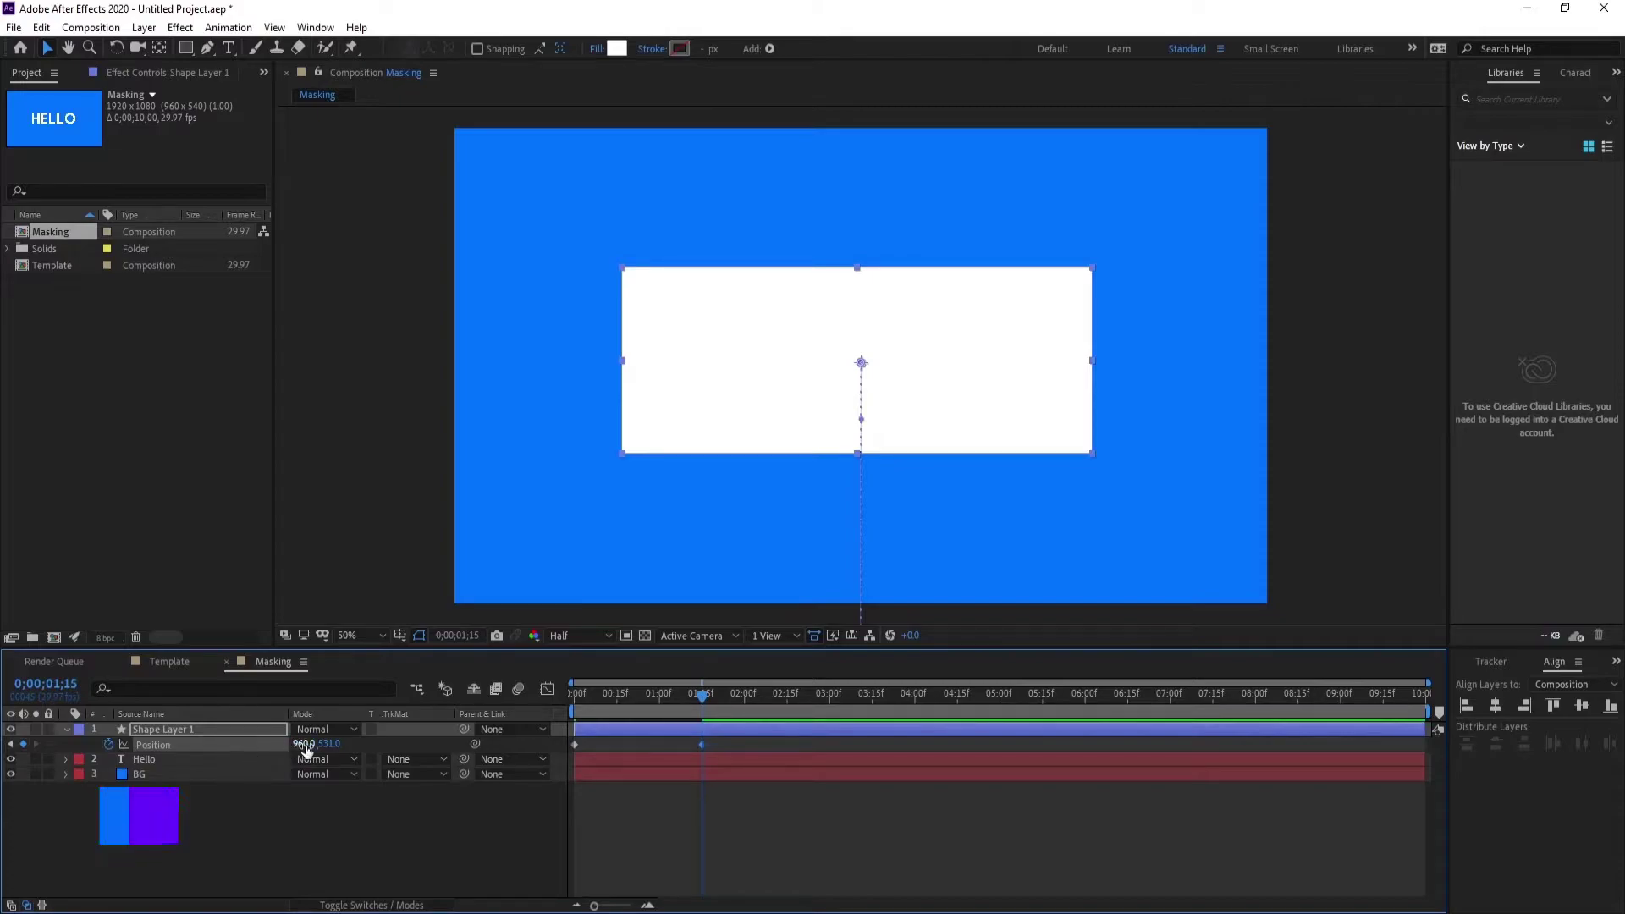
Scrub from 0;00;00;13 to 1;15 to check the rectangle's rise.
{"action": "left_click", "coordinate": [65, 731]}
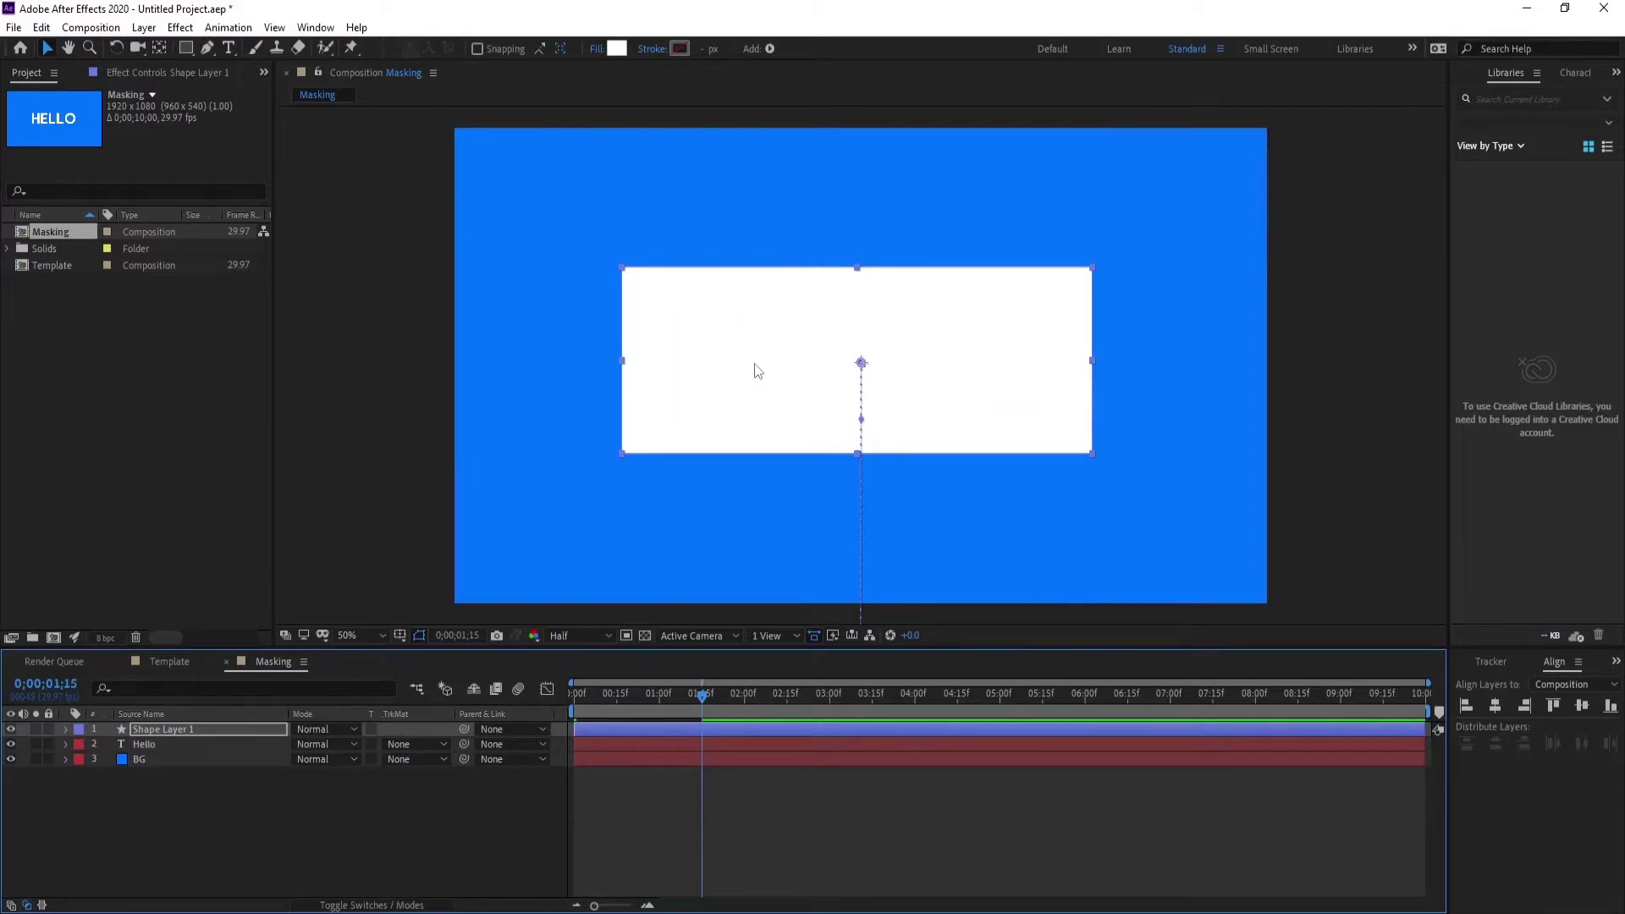
{"action": "left_click", "coordinate": [613, 703]}
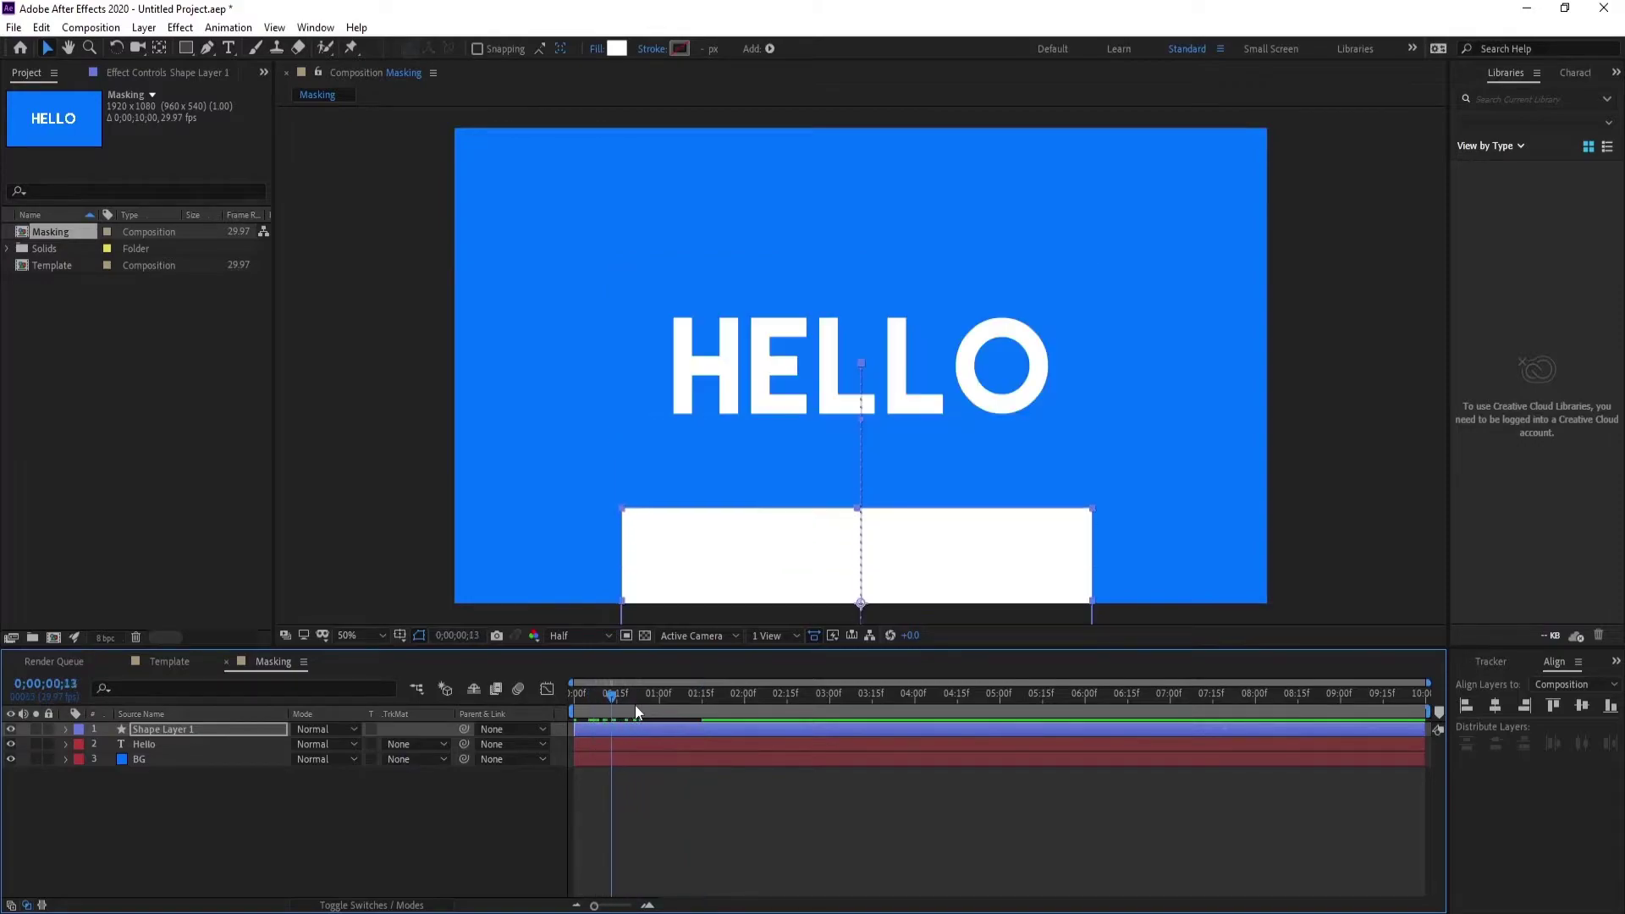
{"action": "left_click_drag", "start_coordinate": [634, 704], "coordinate": [702, 704]}
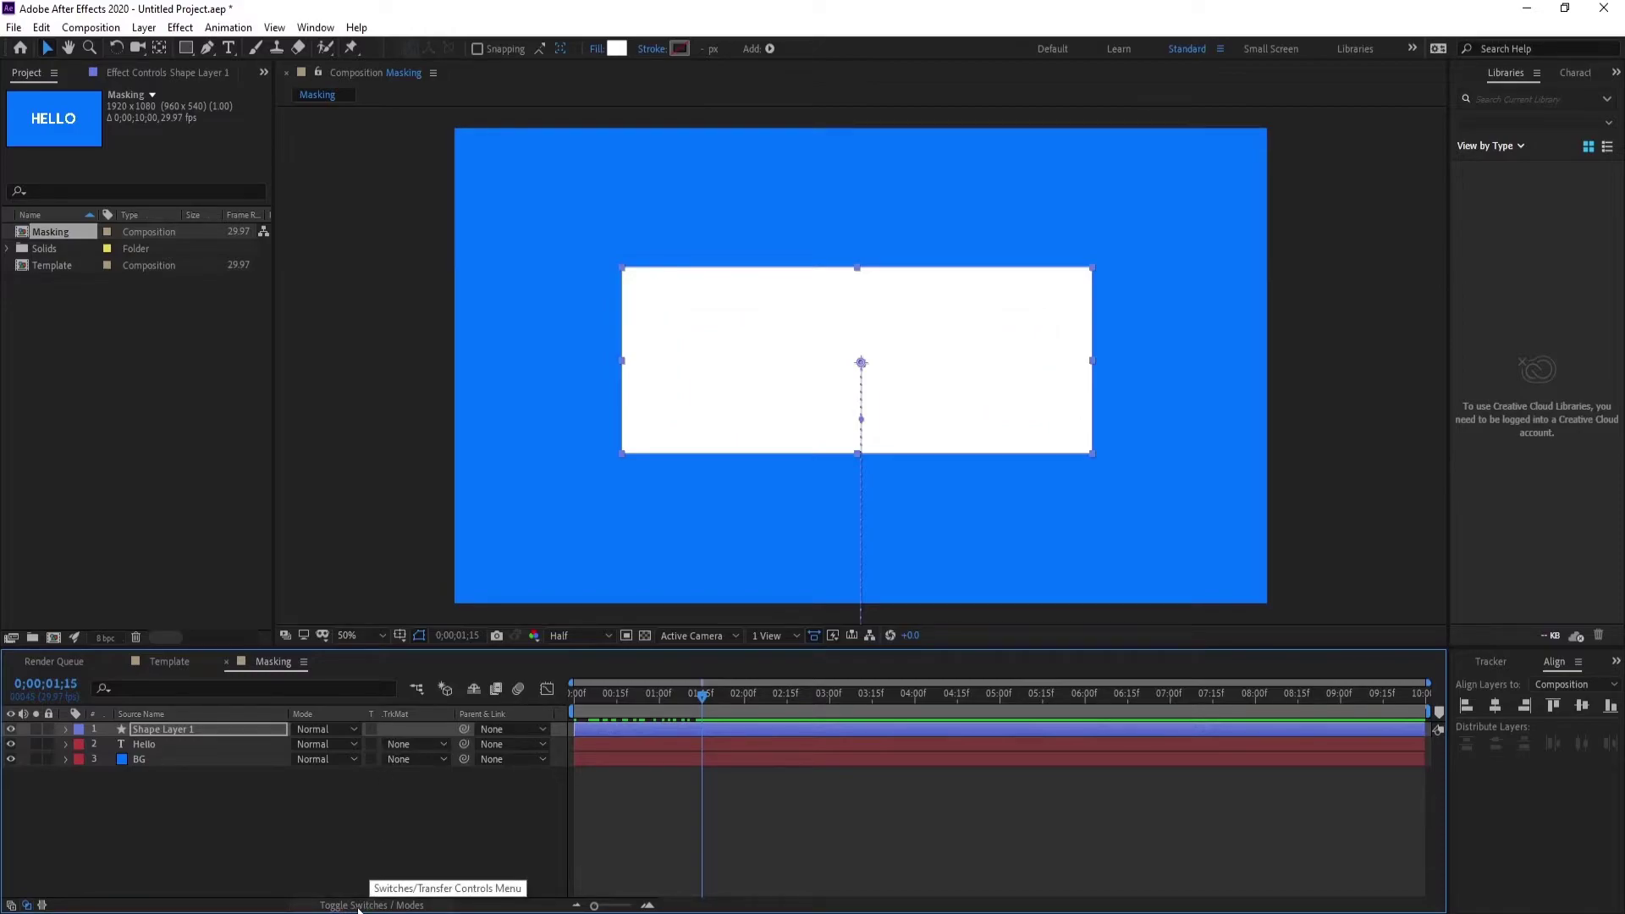
{"action": "left_click", "coordinate": [392, 906]}
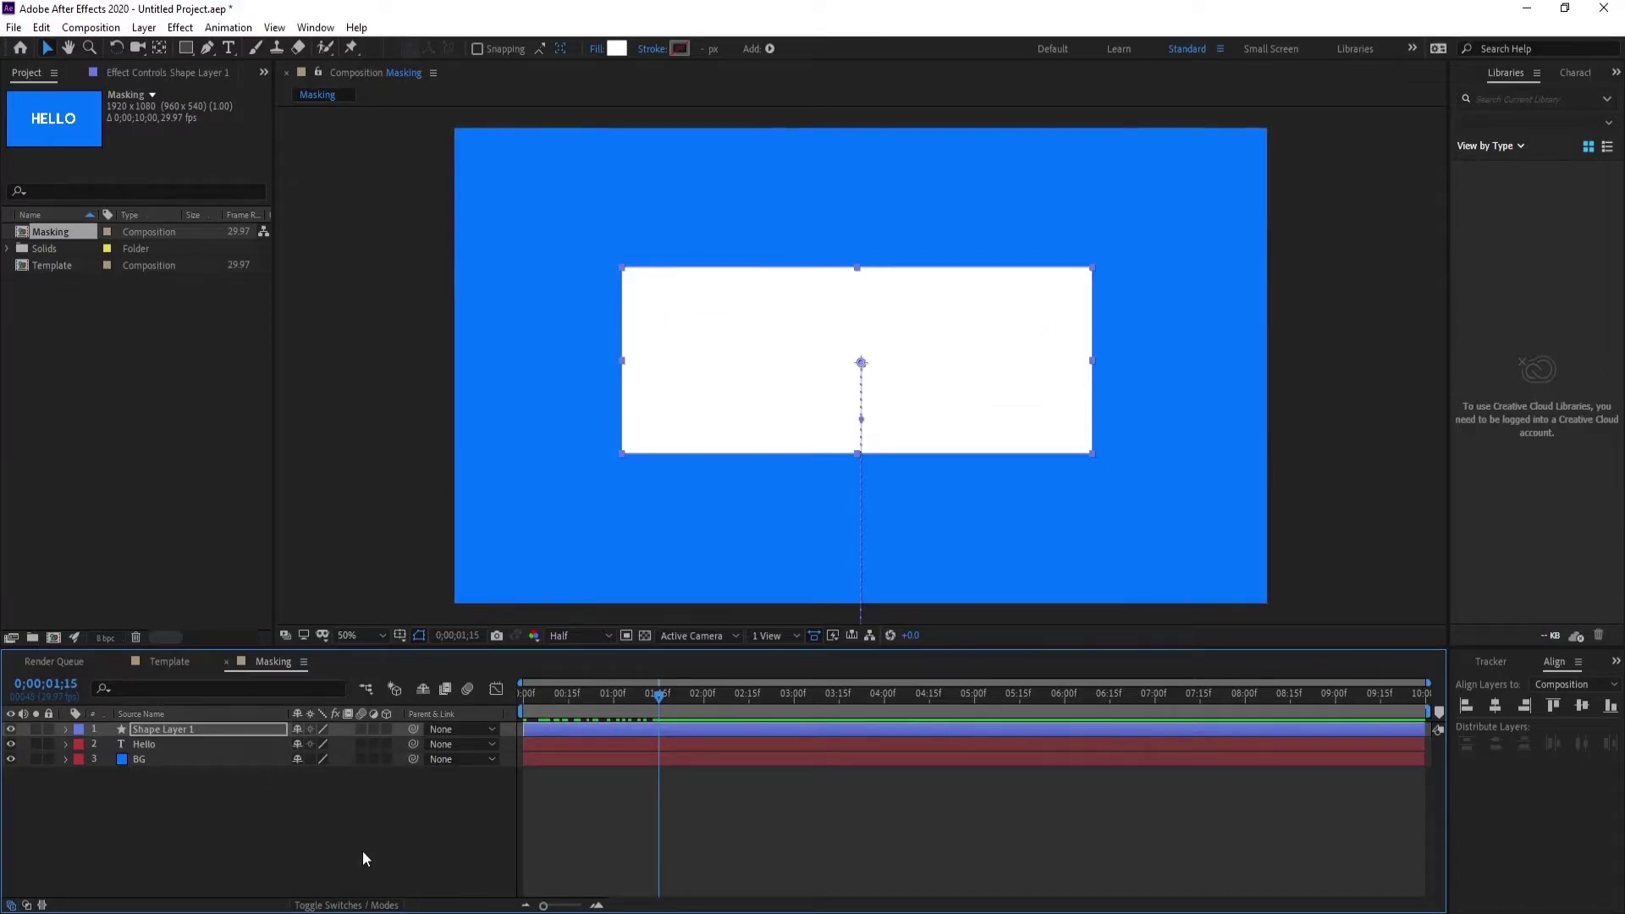
Set the Hello layer's track matte to Alpha Matte "Shape Layer 1".
{"action": "left_click", "coordinate": [364, 907]}
{"action": "left_click", "coordinate": [227, 743]}
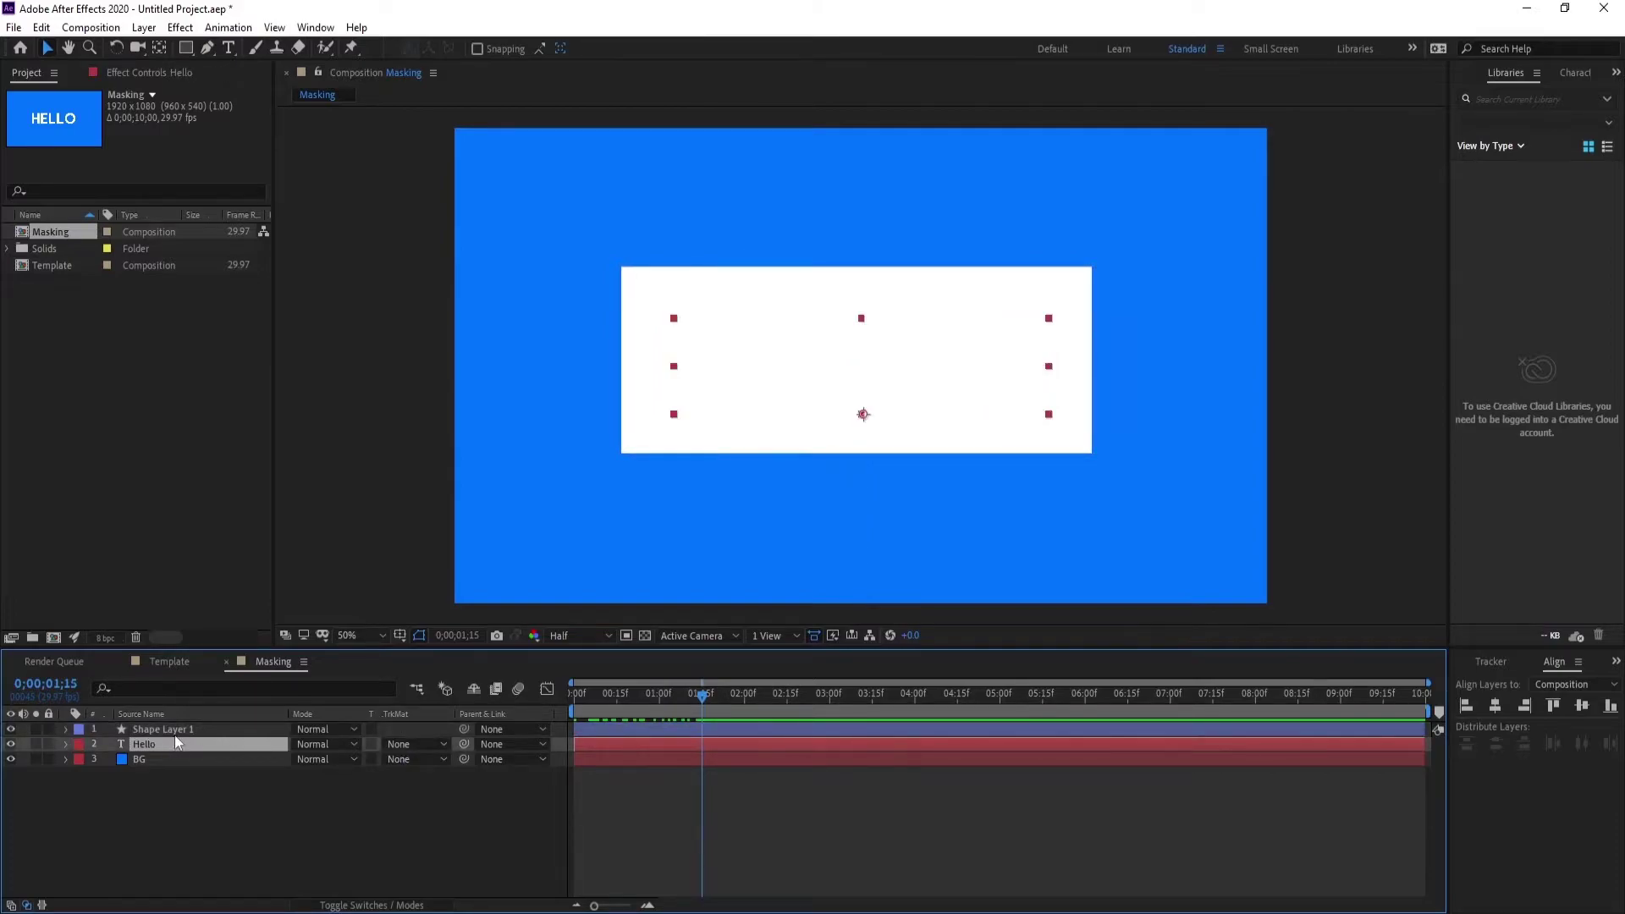
{"action": "left_click", "coordinate": [415, 745]}
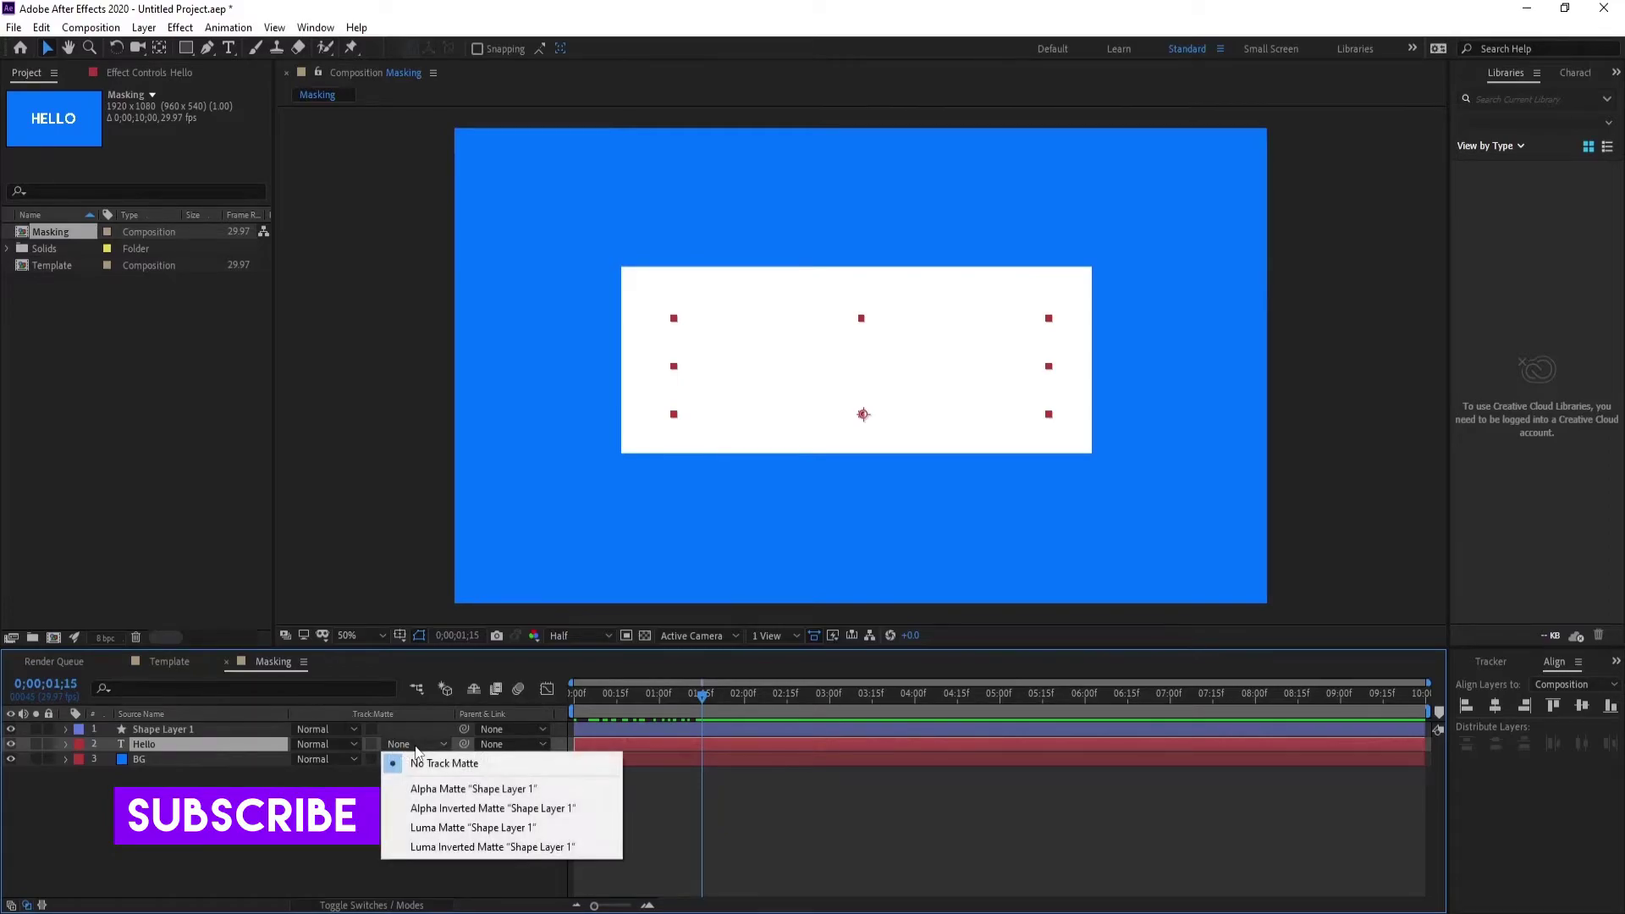
{"action": "left_click", "coordinate": [492, 789]}
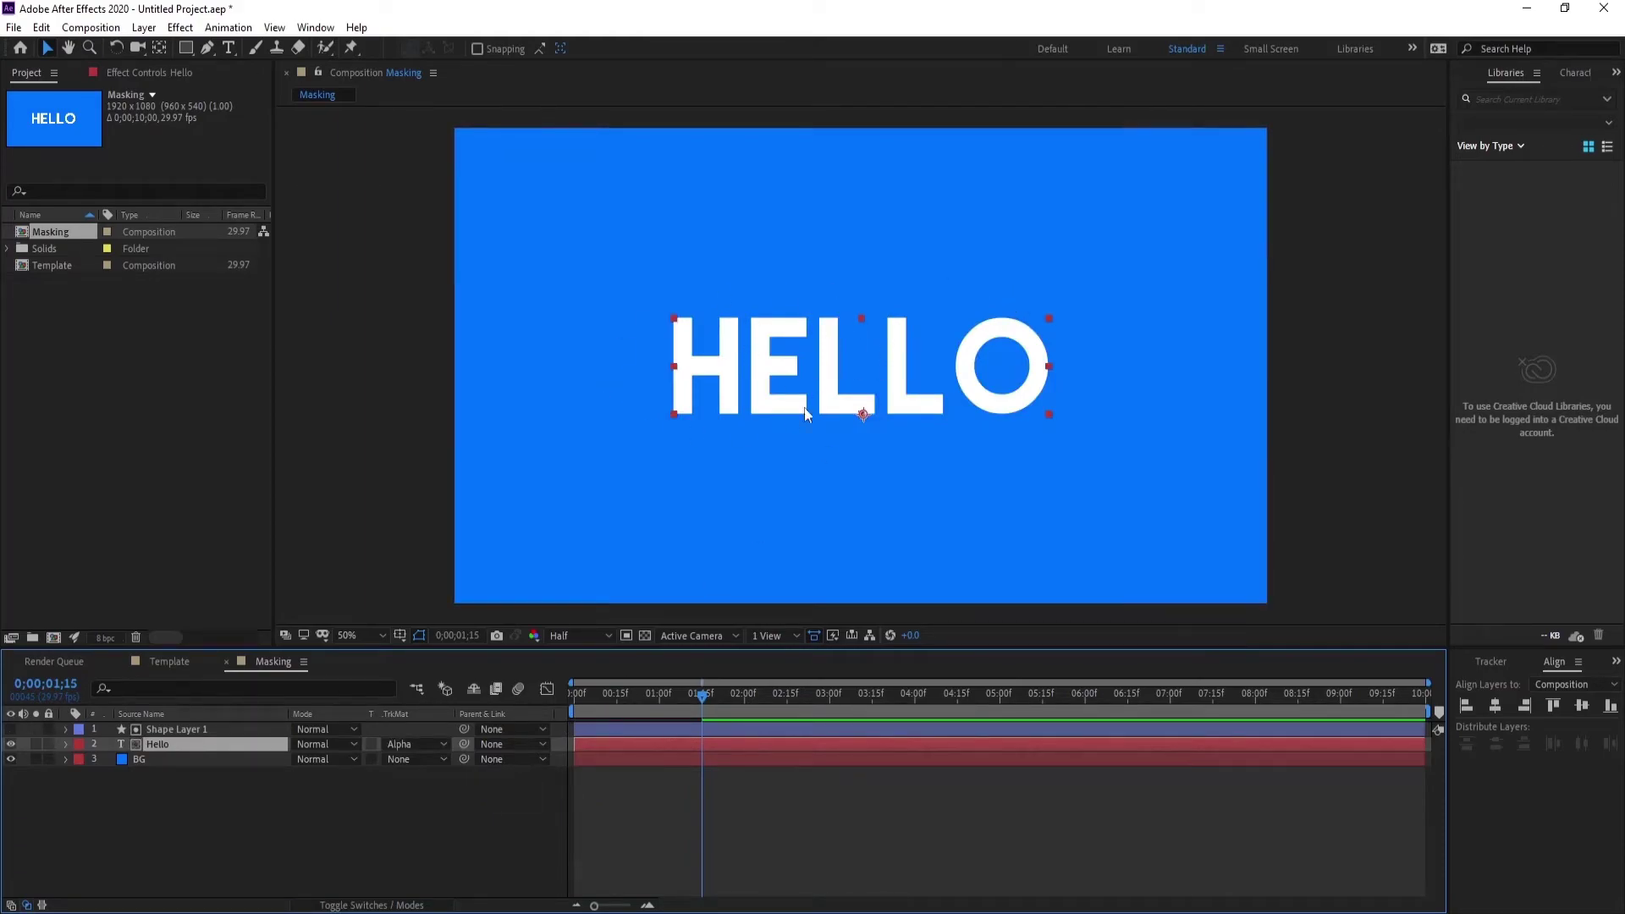
{"action": "left_click_drag", "start_coordinate": [660, 704], "coordinate": [569, 703]}
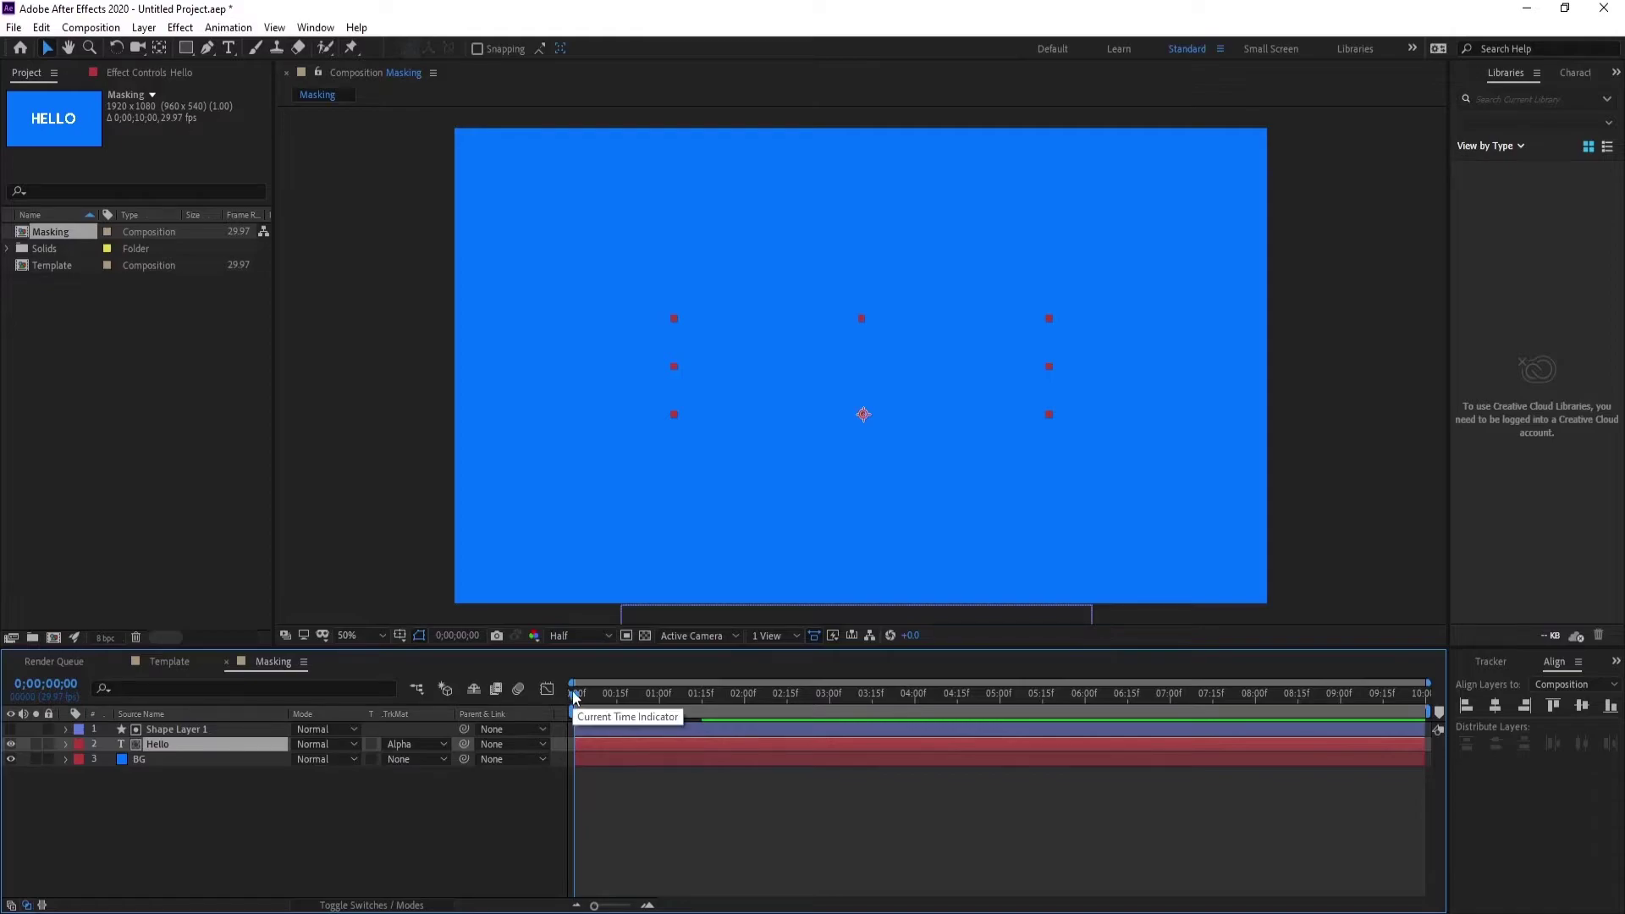
{"action": "key", "text": "space"}
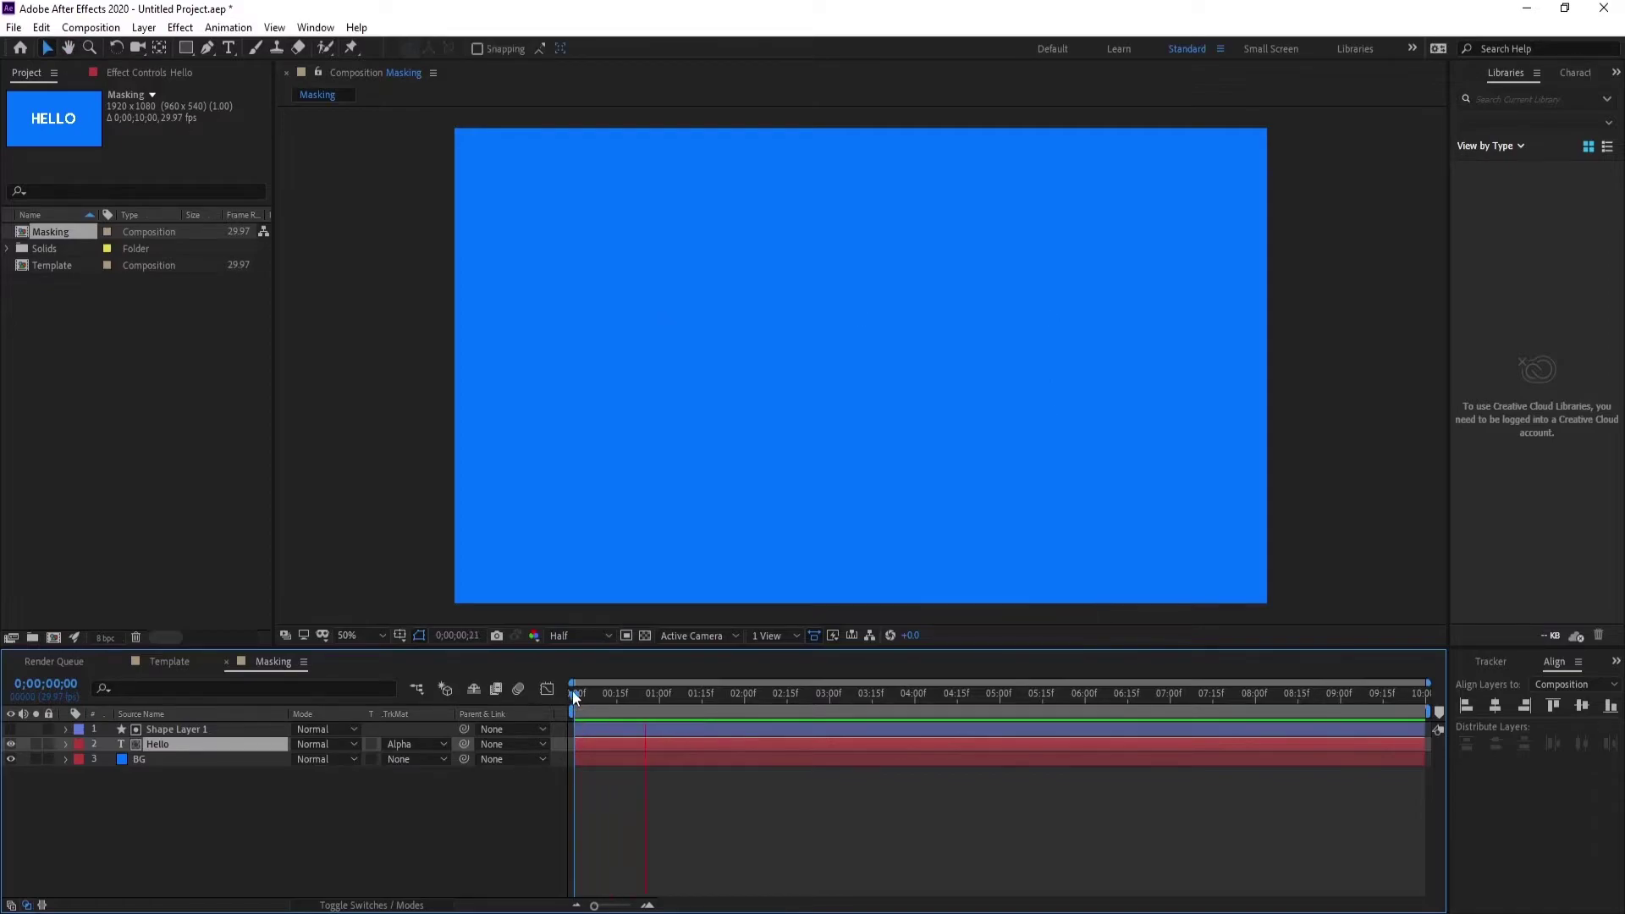
{"action": "key", "text": "space"}
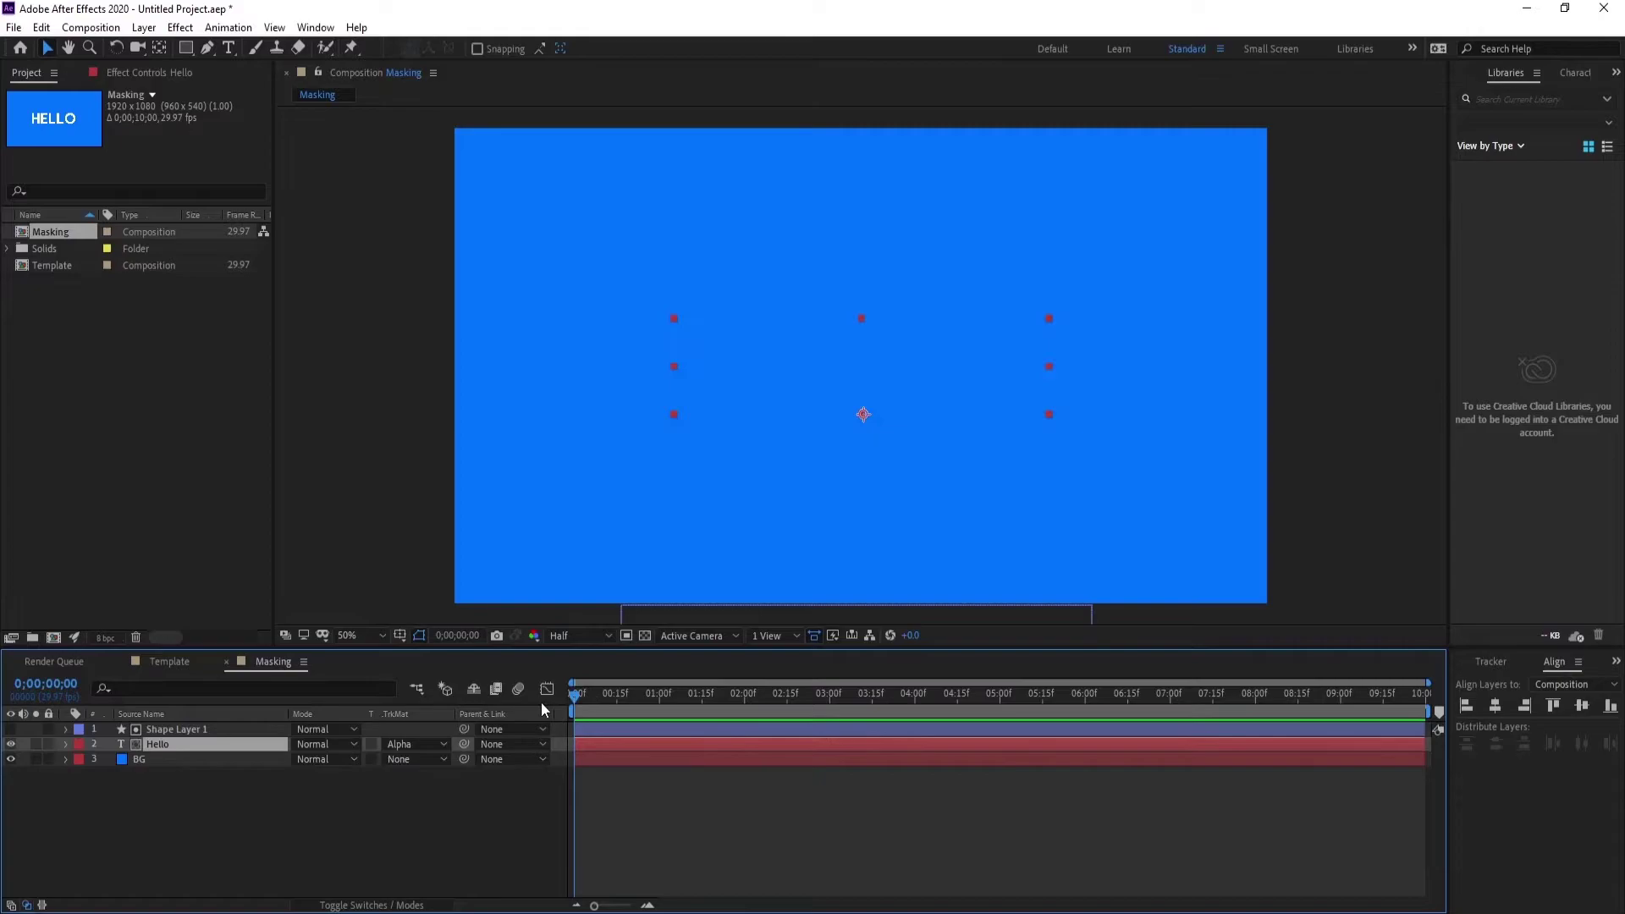
{"action": "key", "text": "space"}
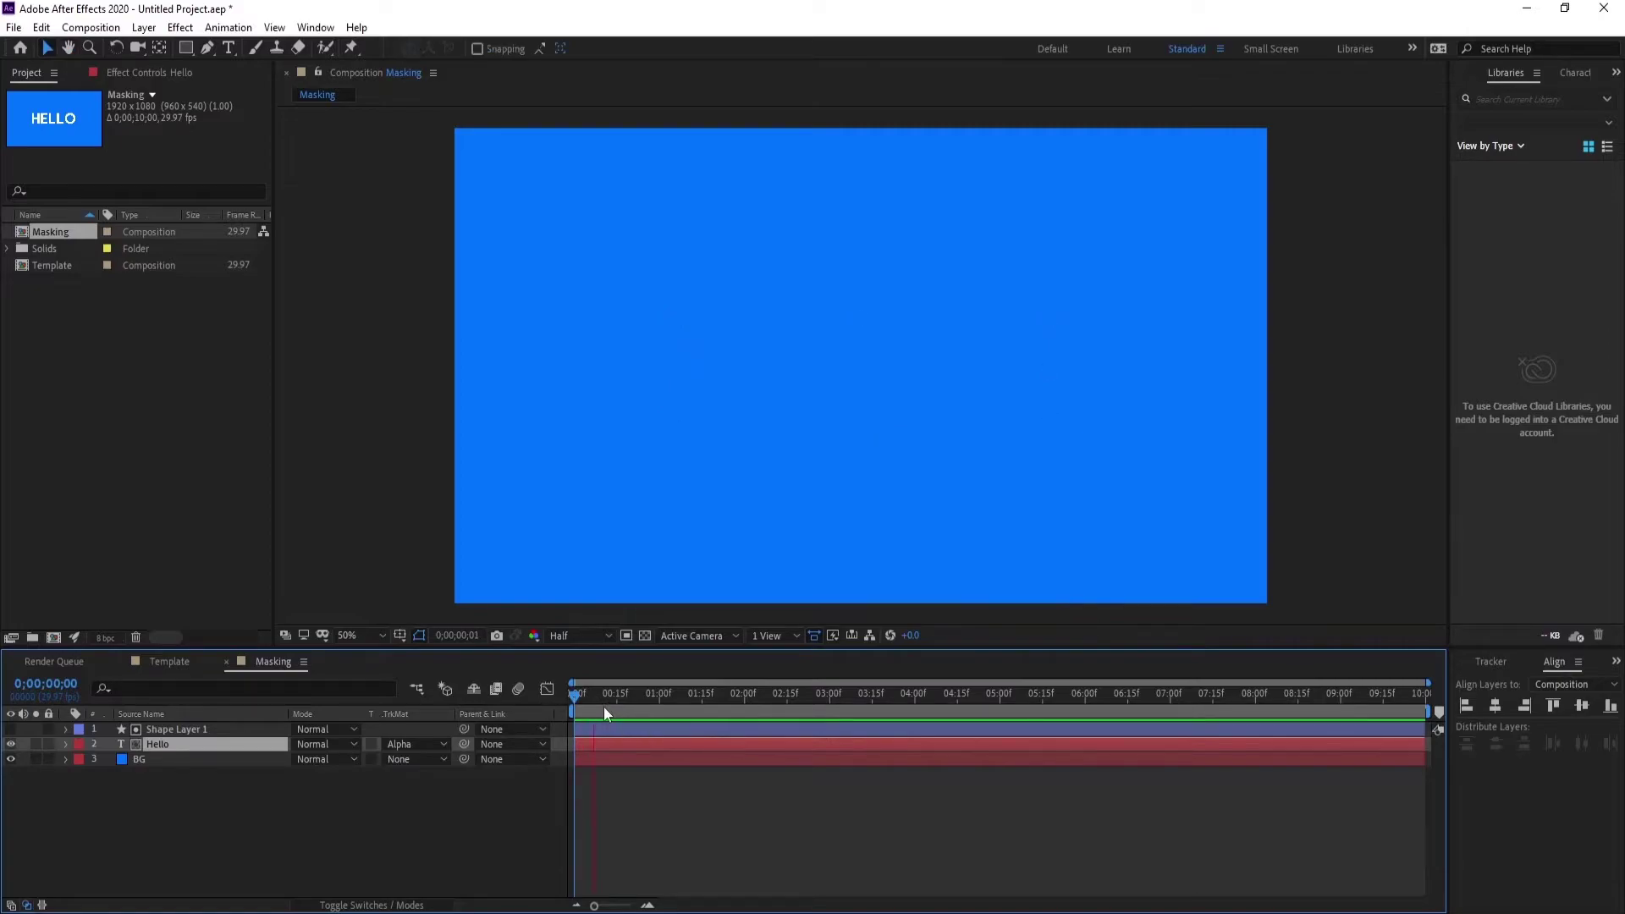
{"action": "key", "text": "space"}
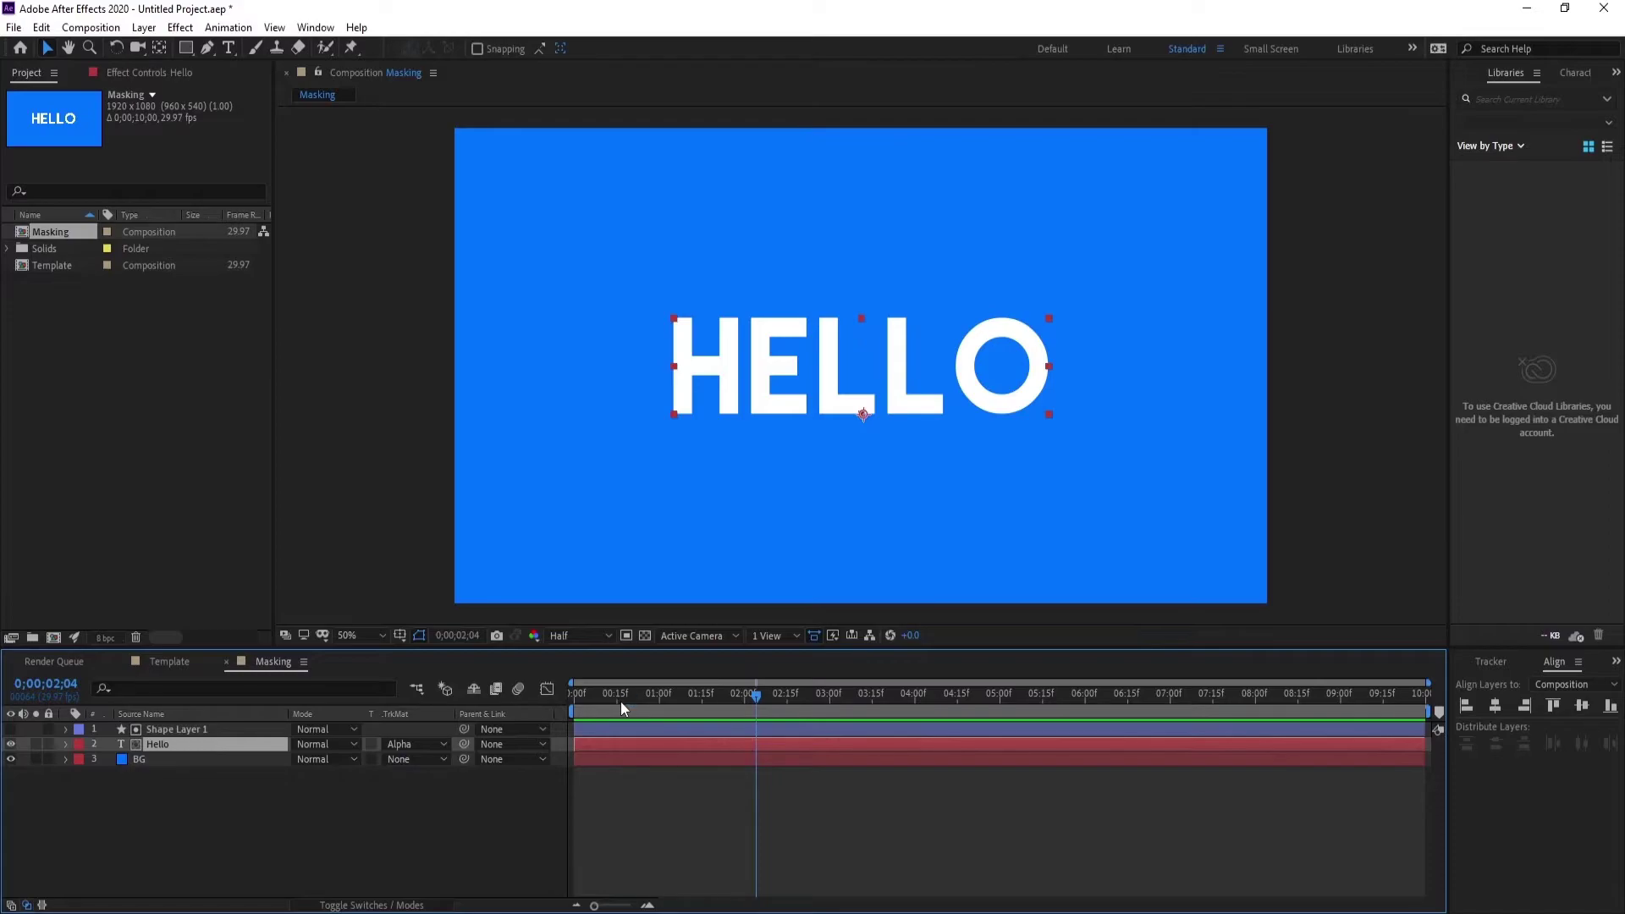
{"action": "left_click_drag", "start_coordinate": [621, 703], "coordinate": [694, 706]}
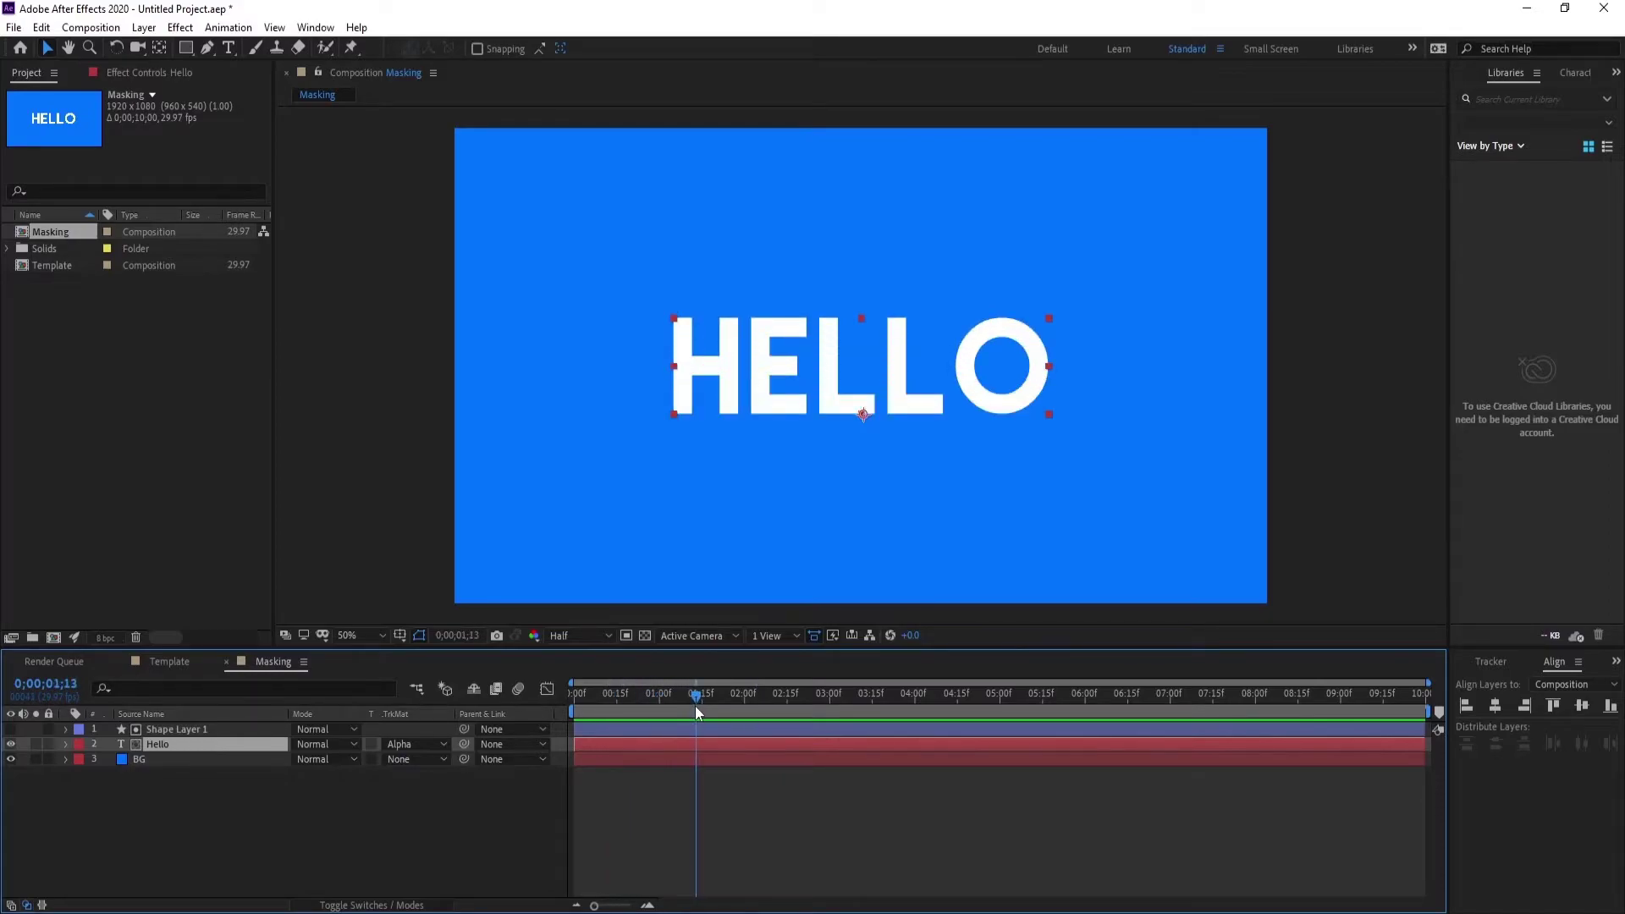
Set the matte rectangle's starting Position Y to 84 at 0;00 so HELLO begins hidden.
{"action": "left_click", "coordinate": [653, 729]}
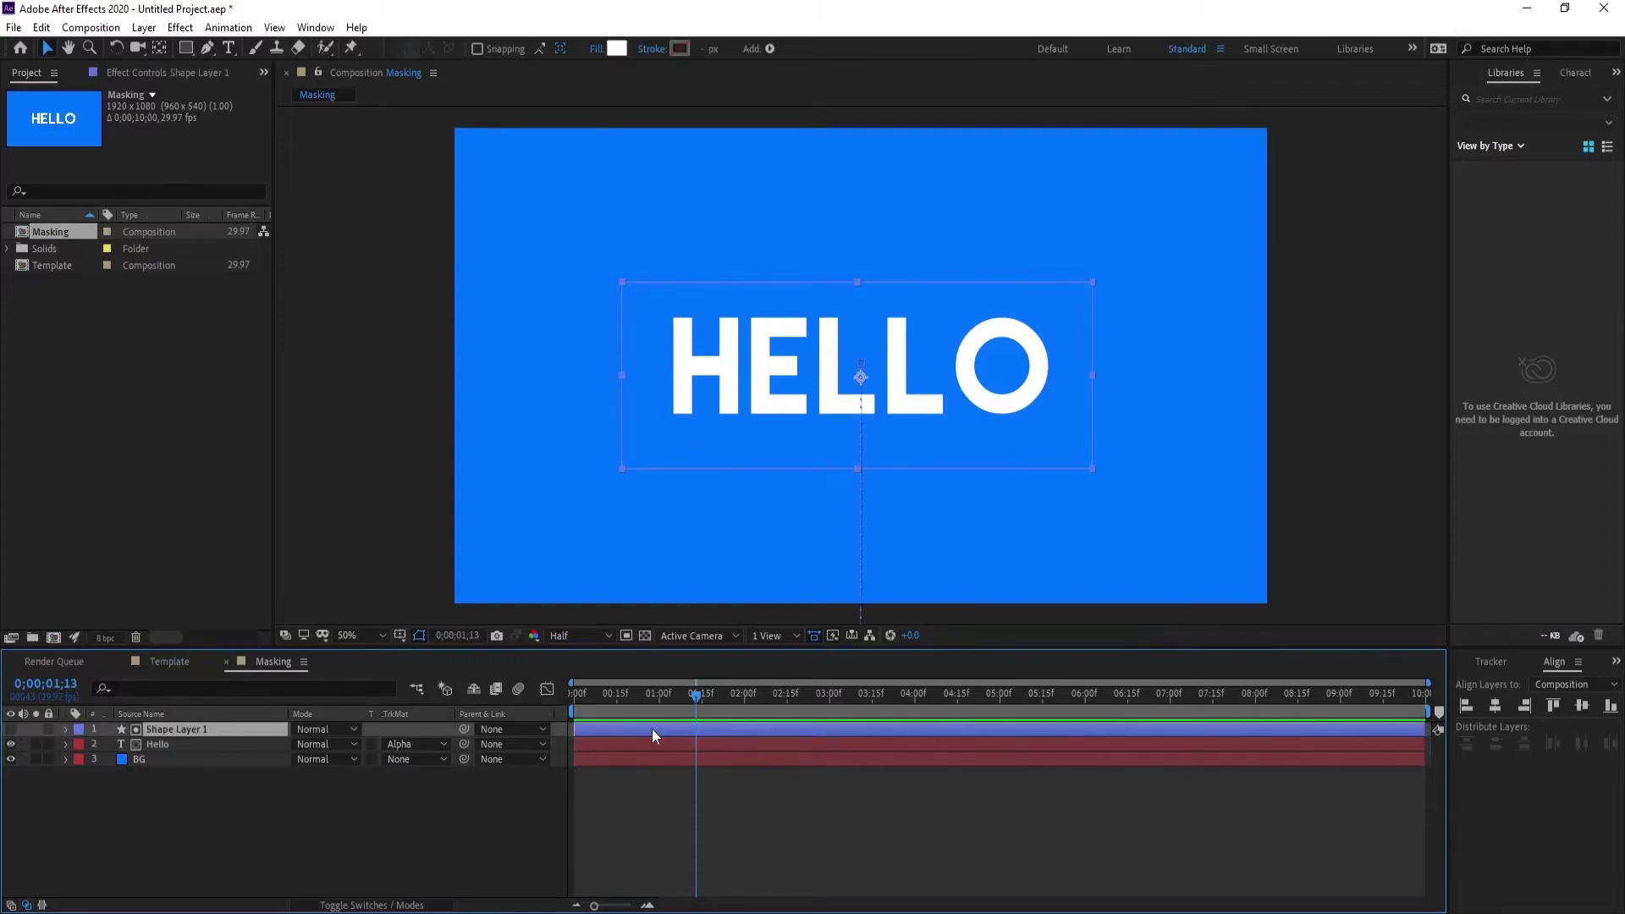
{"action": "key", "text": "p"}
{"action": "left_click_drag", "start_coordinate": [678, 704], "coordinate": [701, 704]}
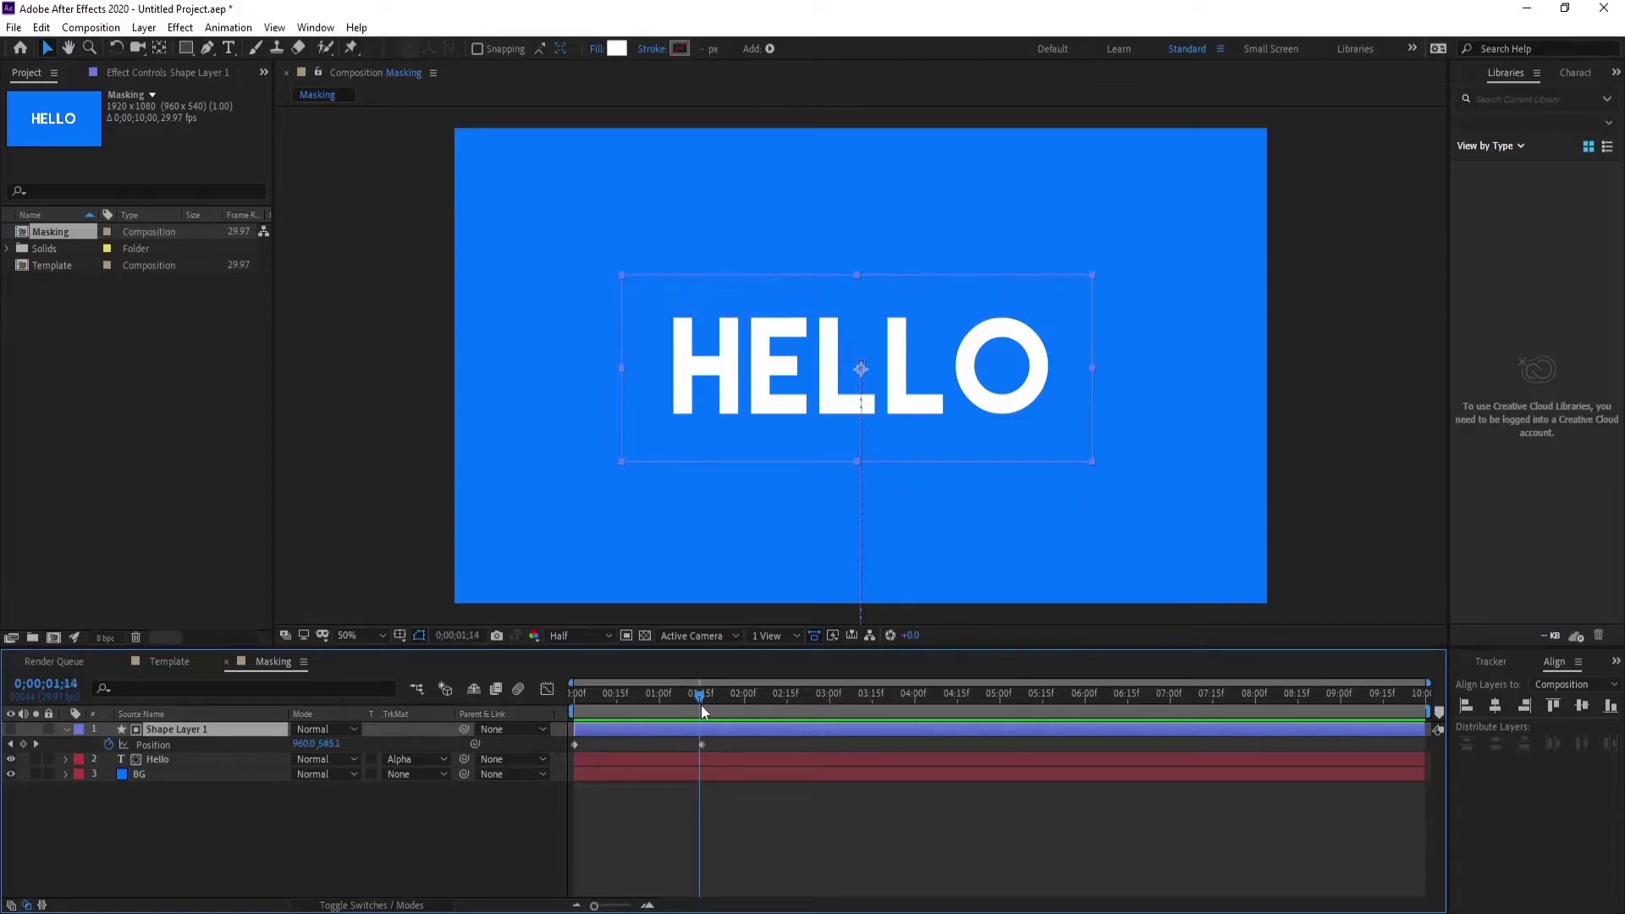
{"action": "left_click", "coordinate": [577, 701]}
{"action": "left_click", "coordinate": [331, 744]}
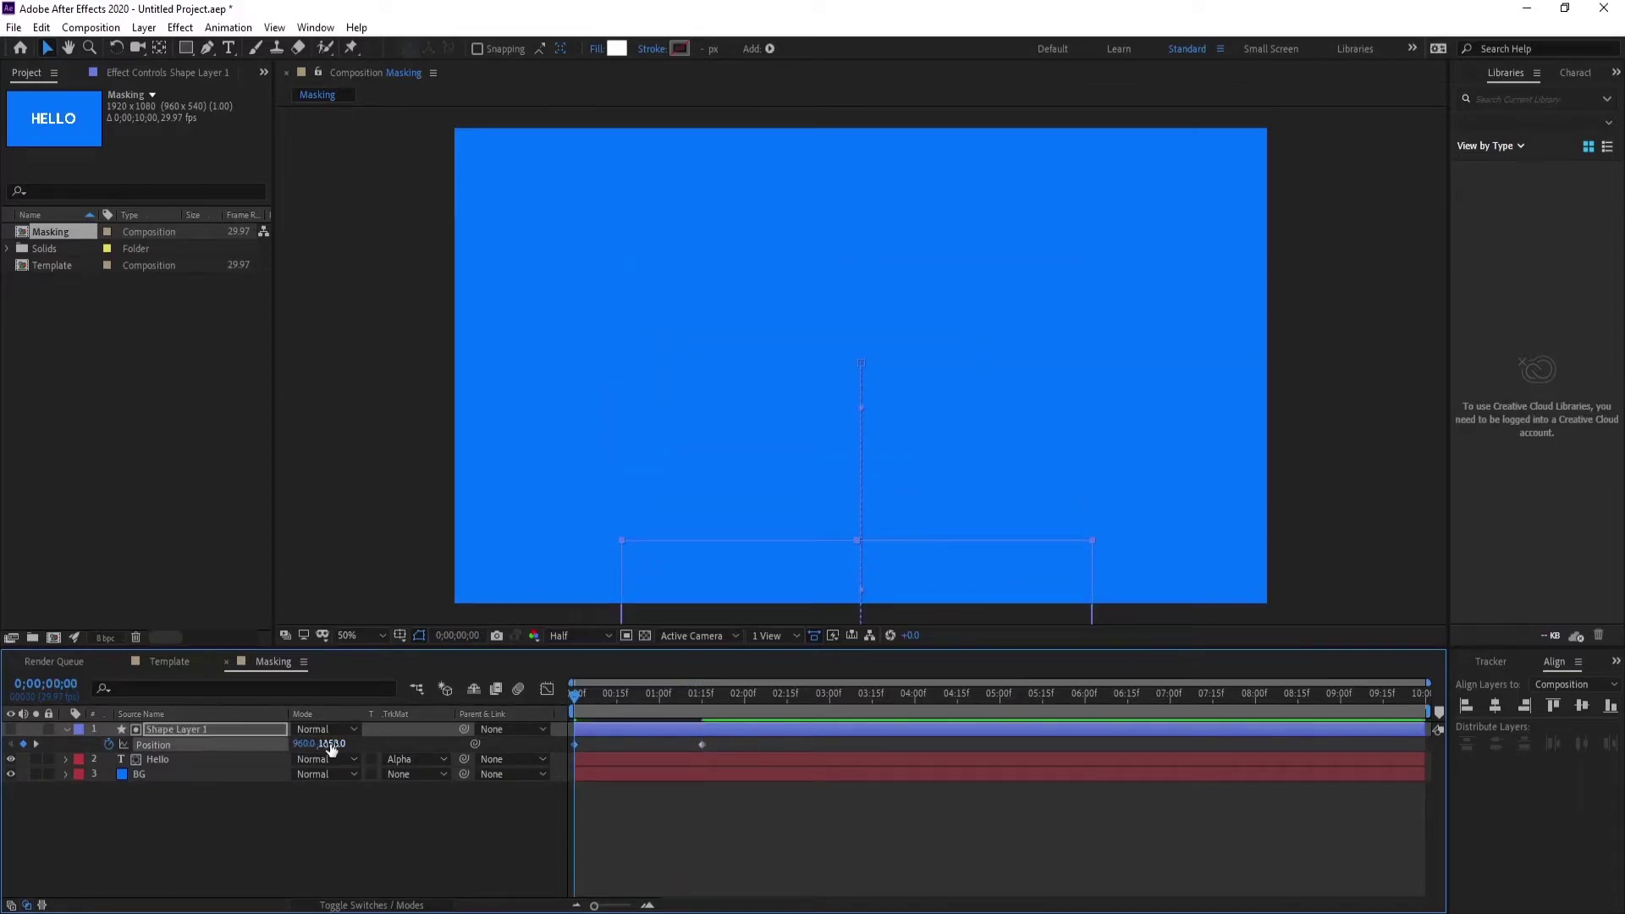
{"action": "type", "text": "762"}
{"action": "key", "text": "Return"}
{"action": "left_click_drag", "start_coordinate": [325, 744], "coordinate": [67, 745]}
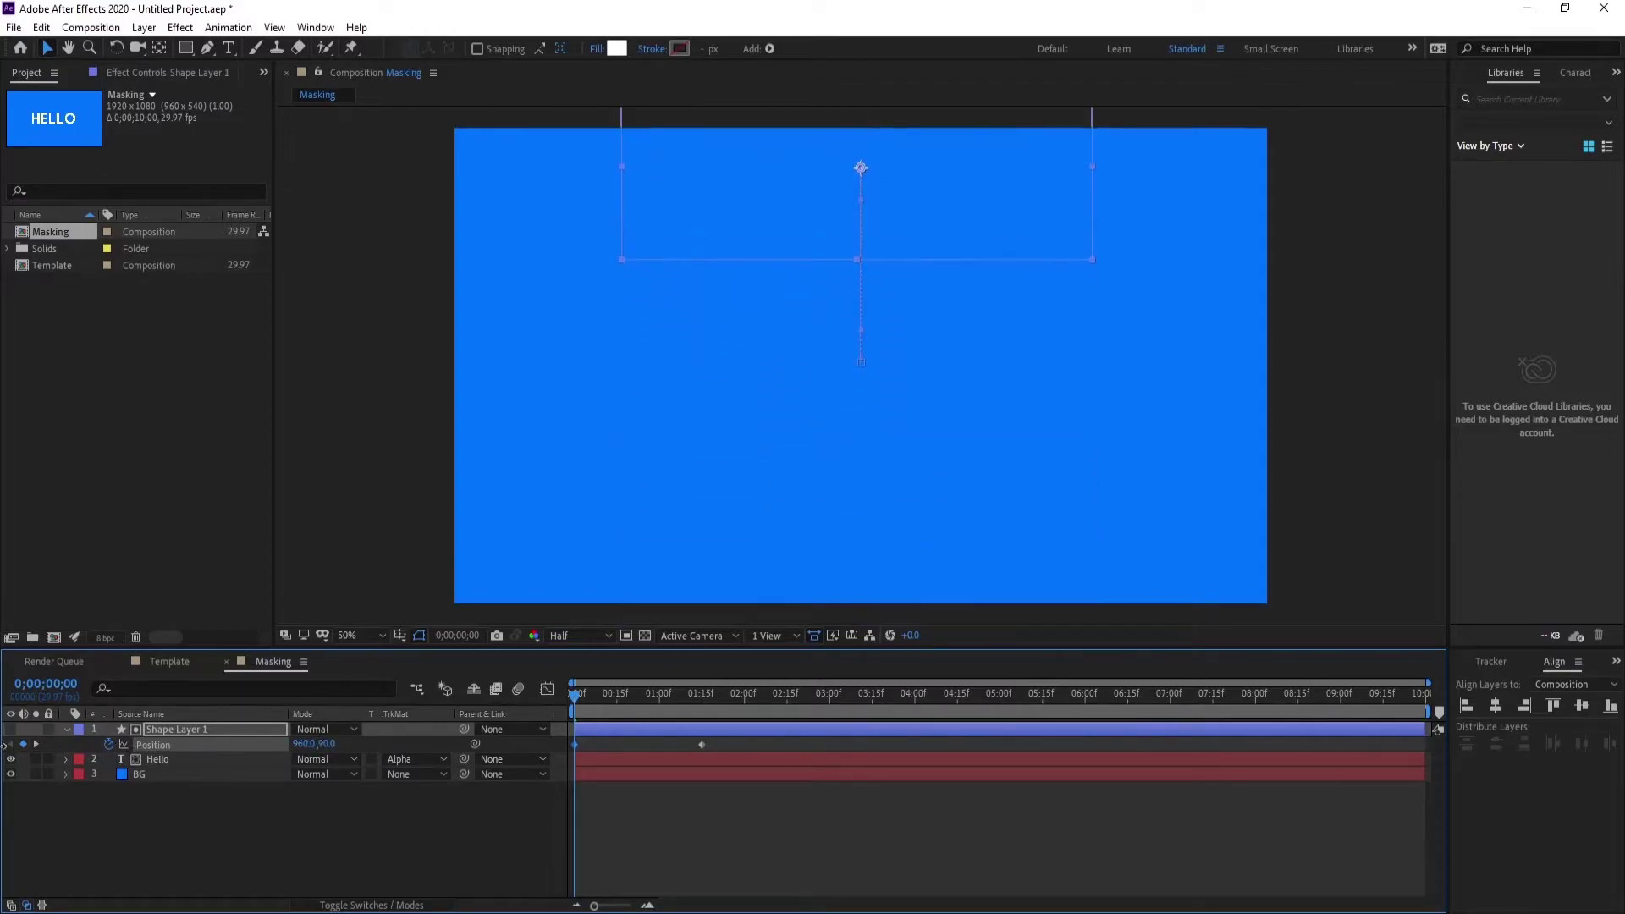
{"action": "left_click_drag", "start_coordinate": [321, 744], "coordinate": [324, 745]}
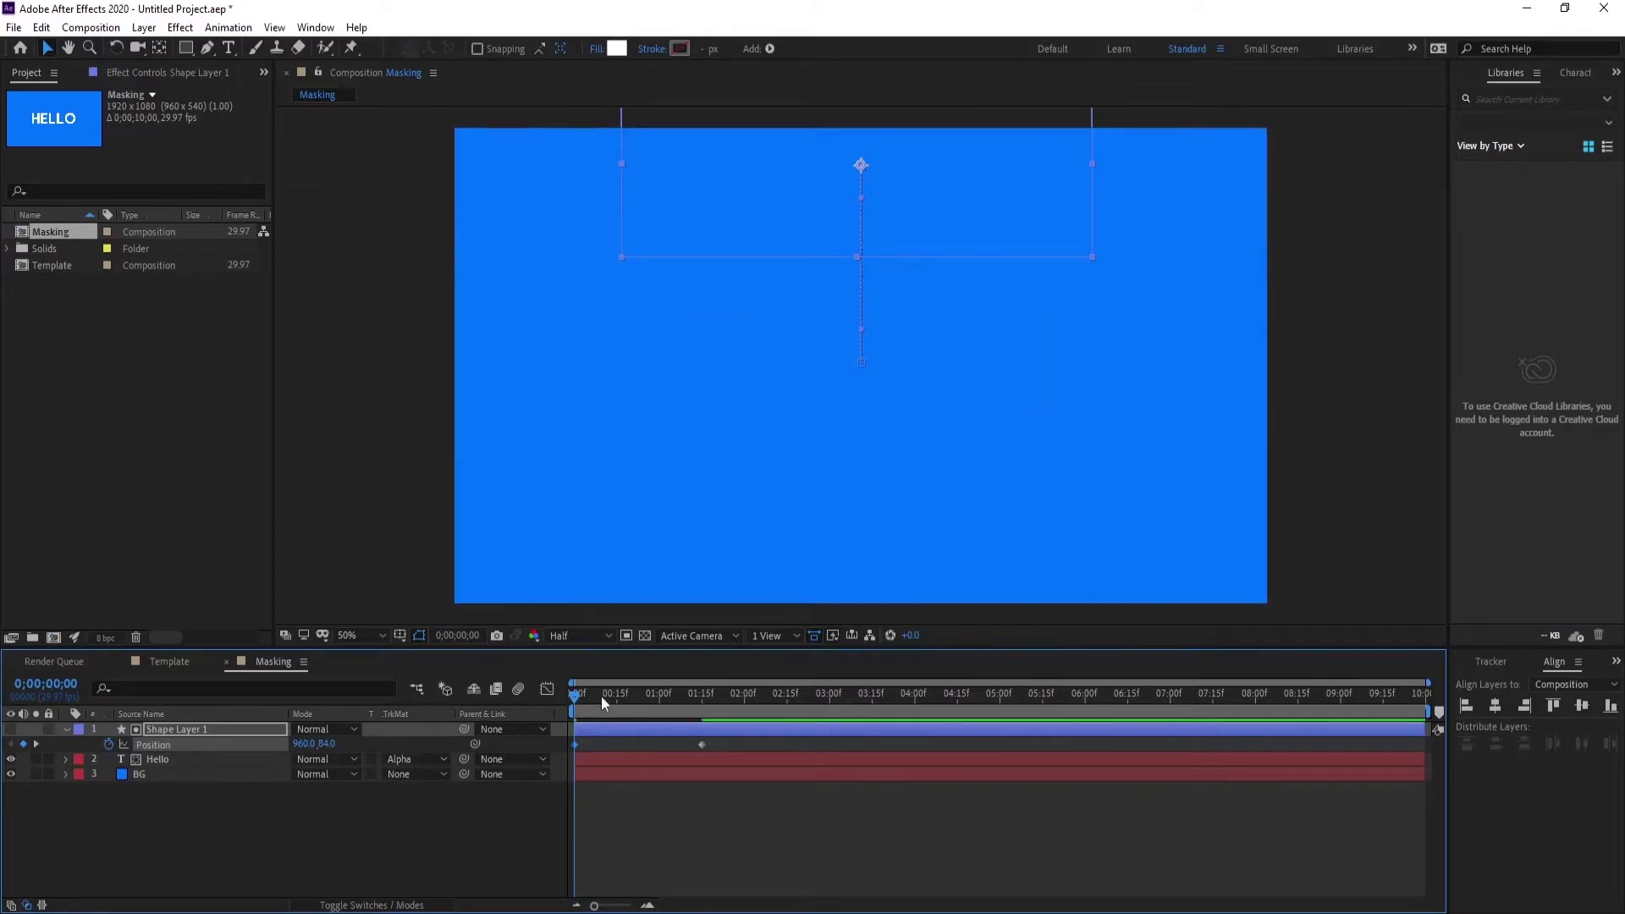
Easy Ease both Position keyframes, move the end keyframe earlier, and preview the reveal.
{"action": "left_click_drag", "start_coordinate": [718, 734], "coordinate": [533, 763]}
{"action": "key", "text": "F9"}
{"action": "left_click", "coordinate": [635, 822]}
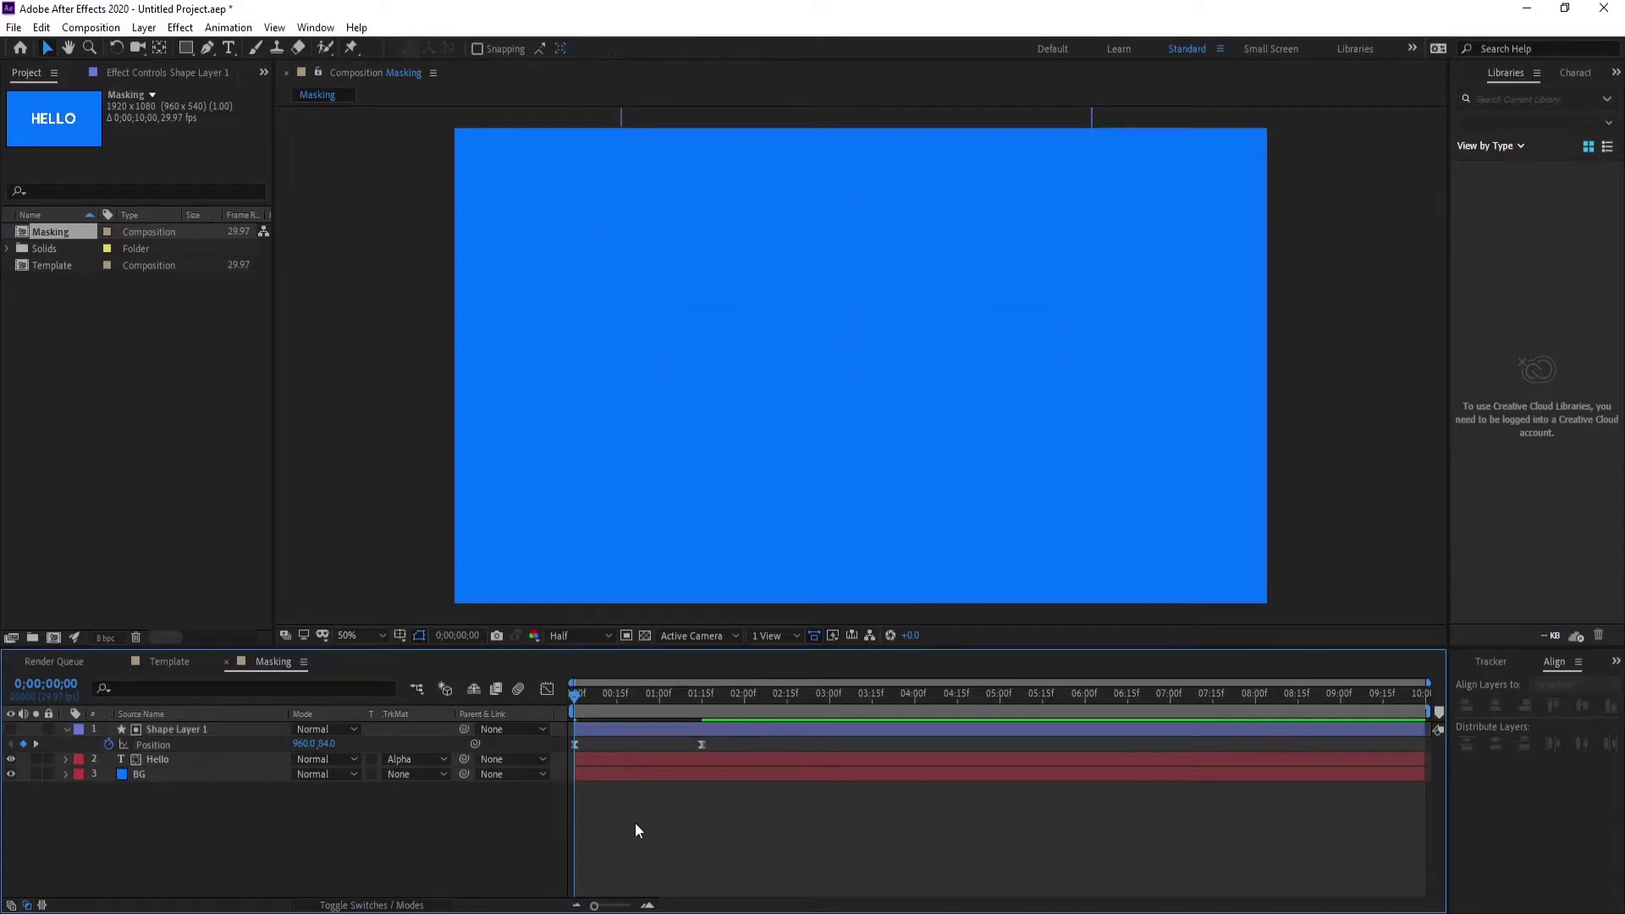
{"action": "key", "text": "space"}
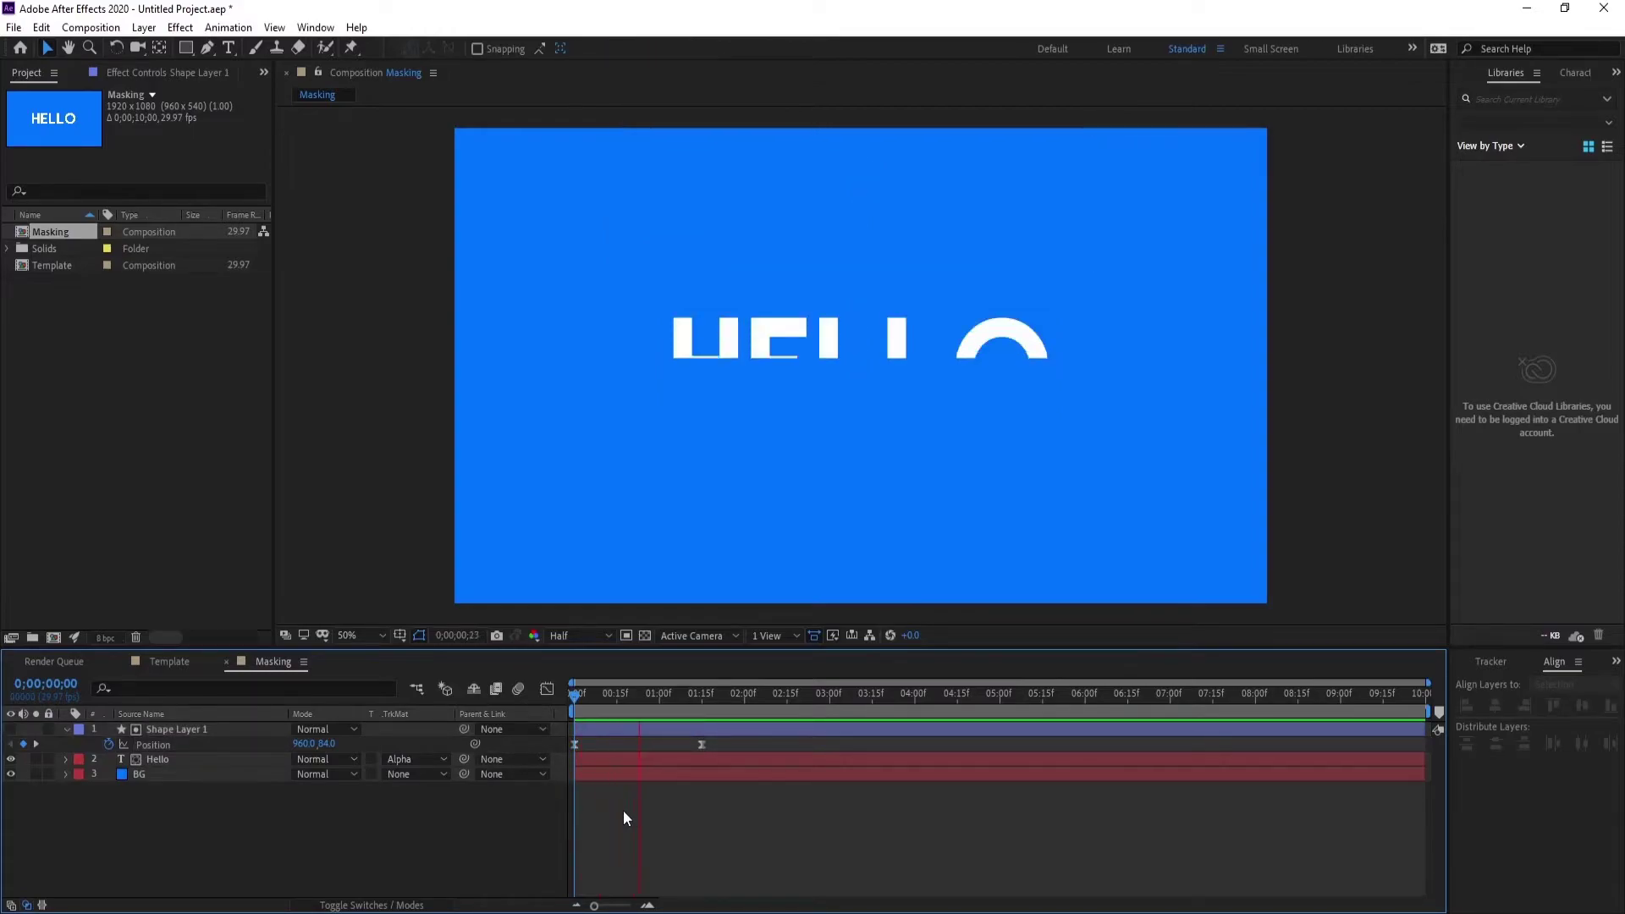
{"action": "left_click_drag", "start_coordinate": [701, 743], "coordinate": [662, 748]}
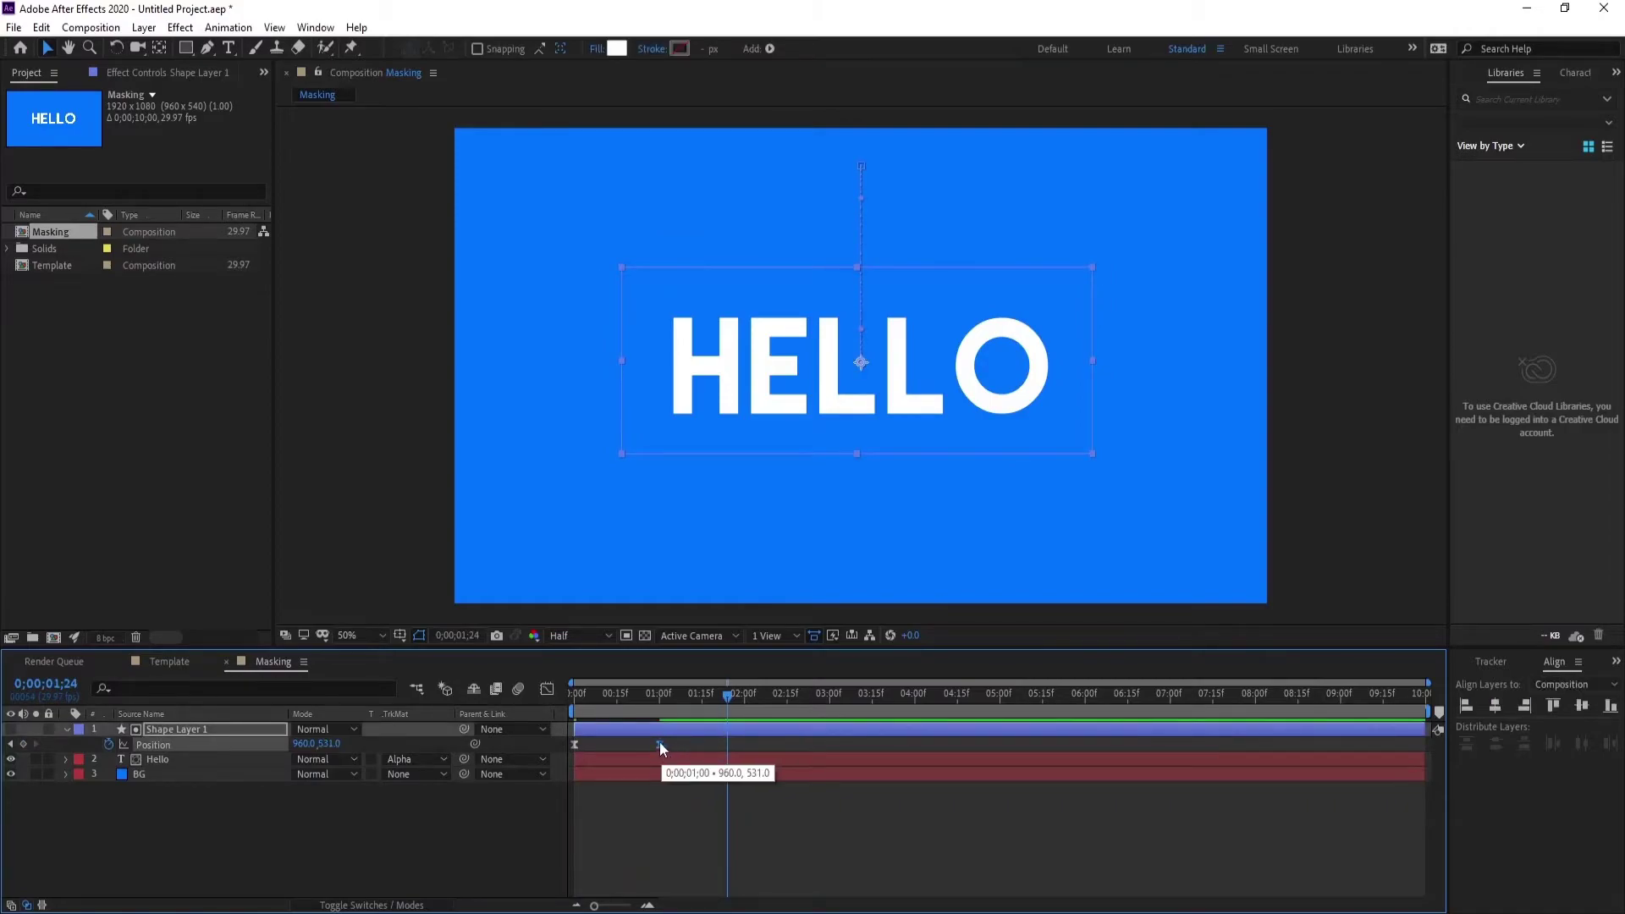
{"action": "key", "text": "Home"}
{"action": "key", "text": "space"}
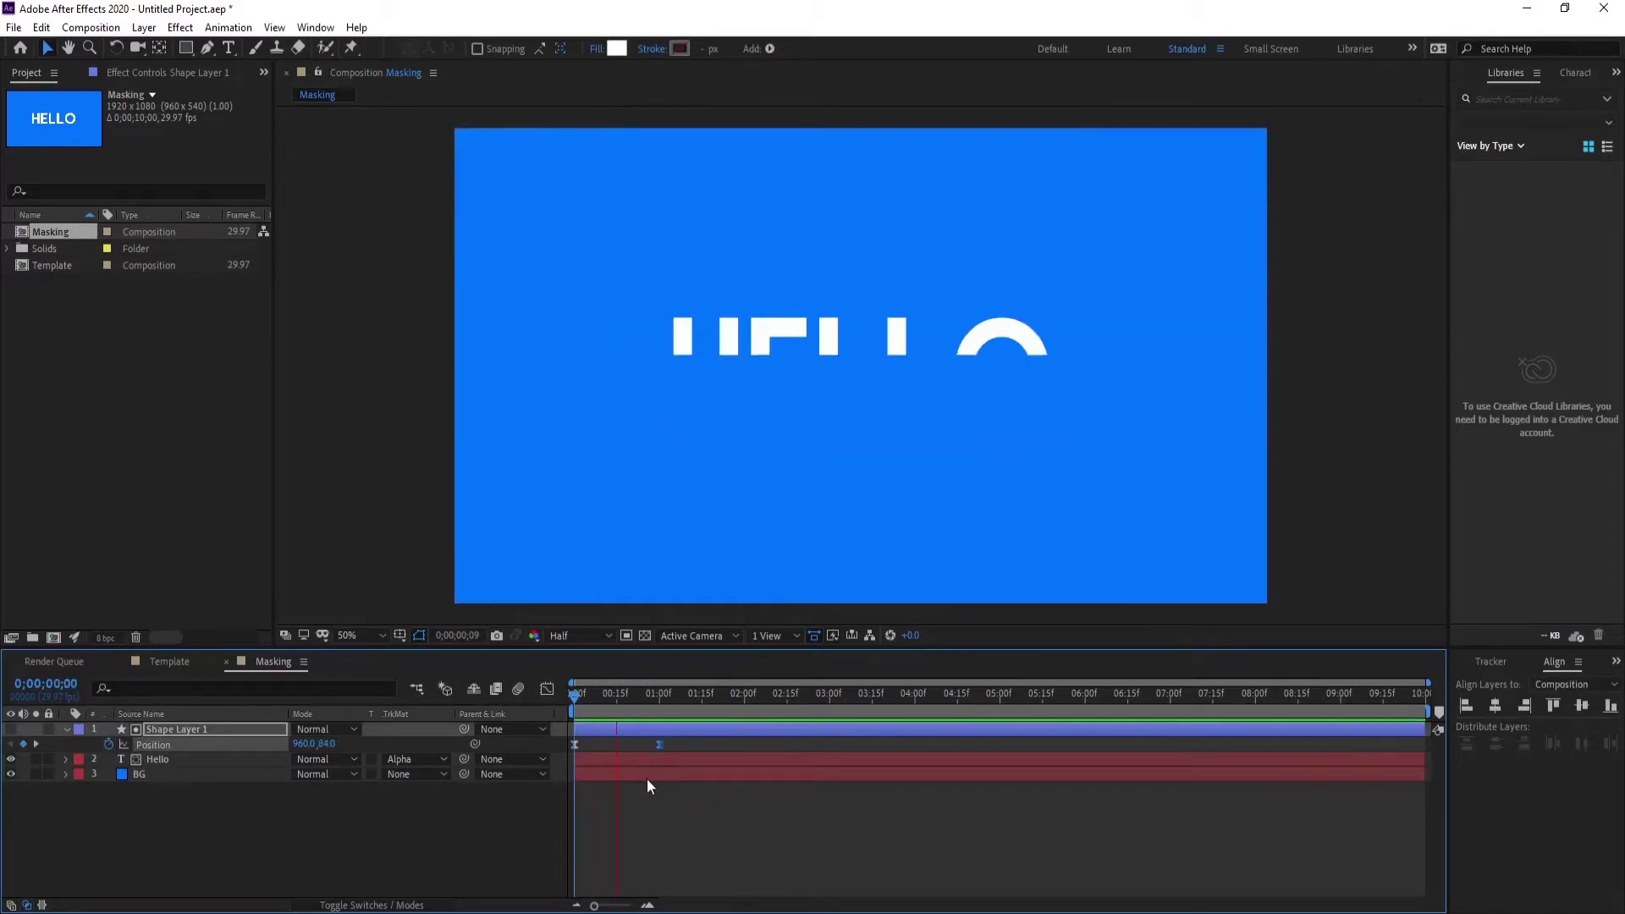
{"action": "key", "text": "space"}
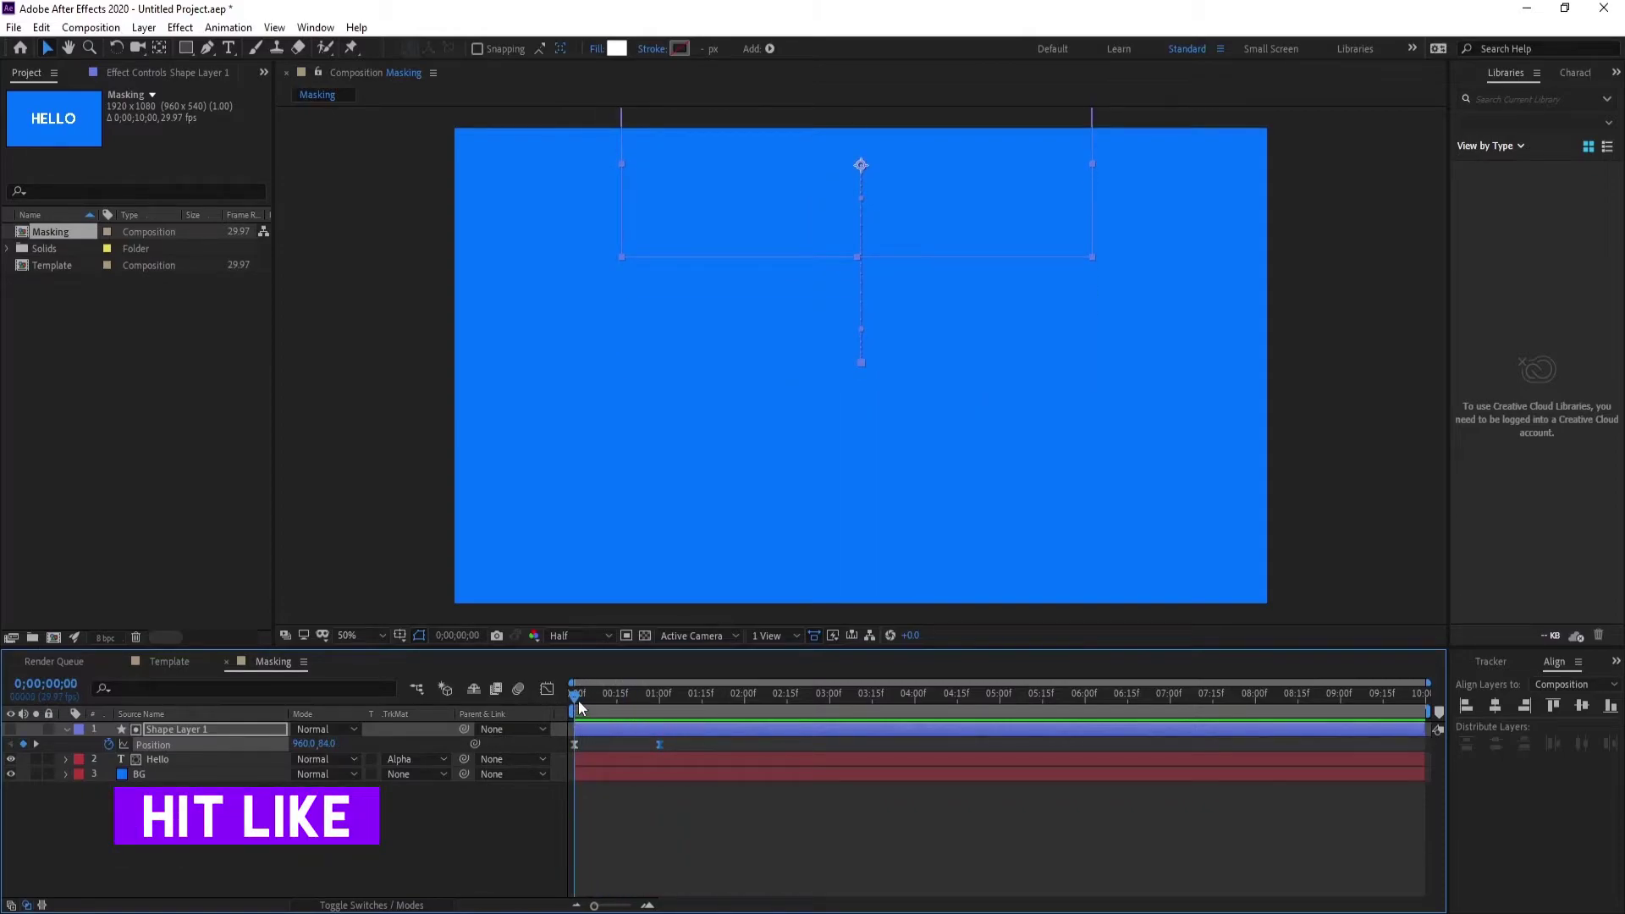
Trim the shape, Hello and BG layers to end at 1;29.
{"action": "left_click", "coordinate": [66, 728]}
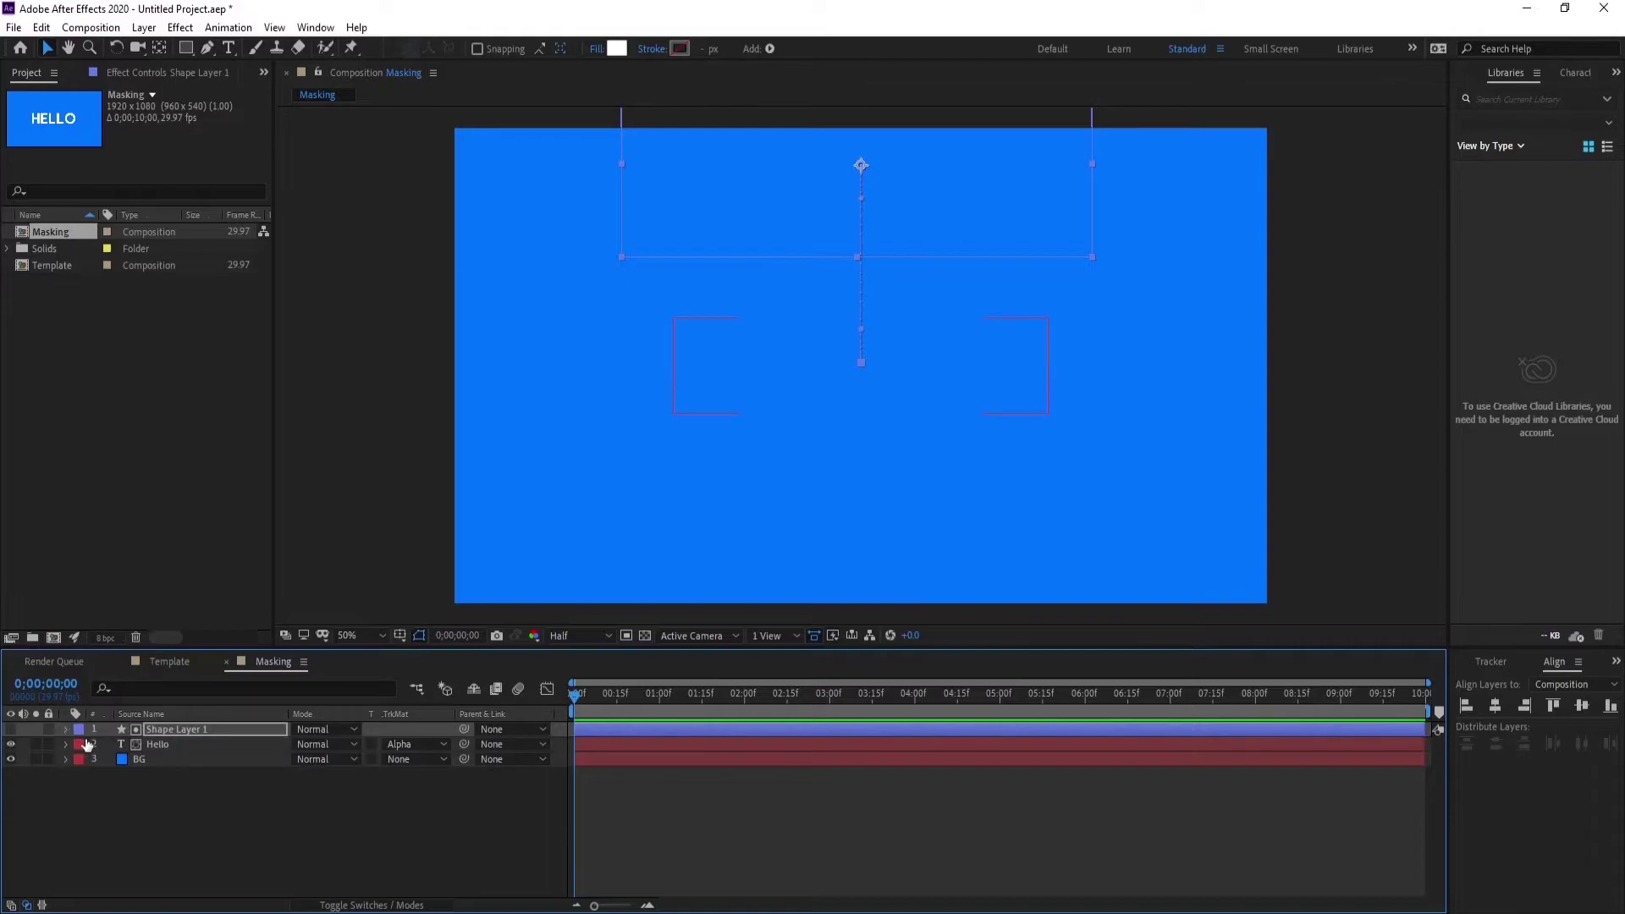
{"action": "left_click_drag", "start_coordinate": [672, 695], "coordinate": [743, 703]}
{"action": "left_click", "coordinate": [739, 759], "text": "shift"}
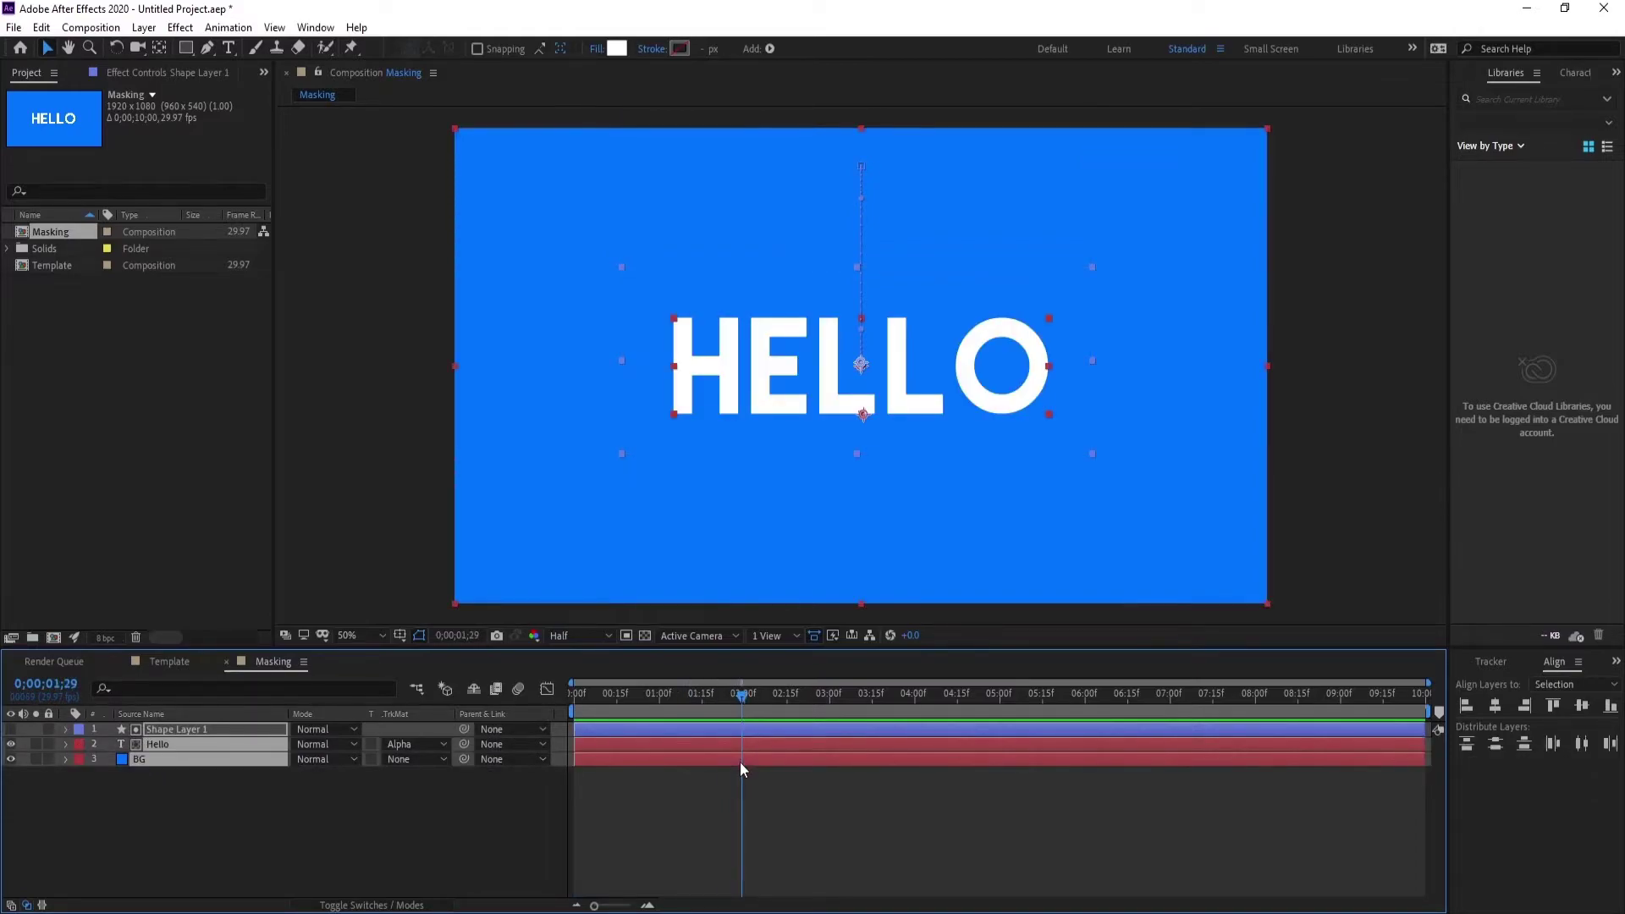
{"action": "key", "text": "alt+bracketright"}
{"action": "left_click", "coordinate": [728, 790]}
{"action": "left_click", "coordinate": [712, 727]}
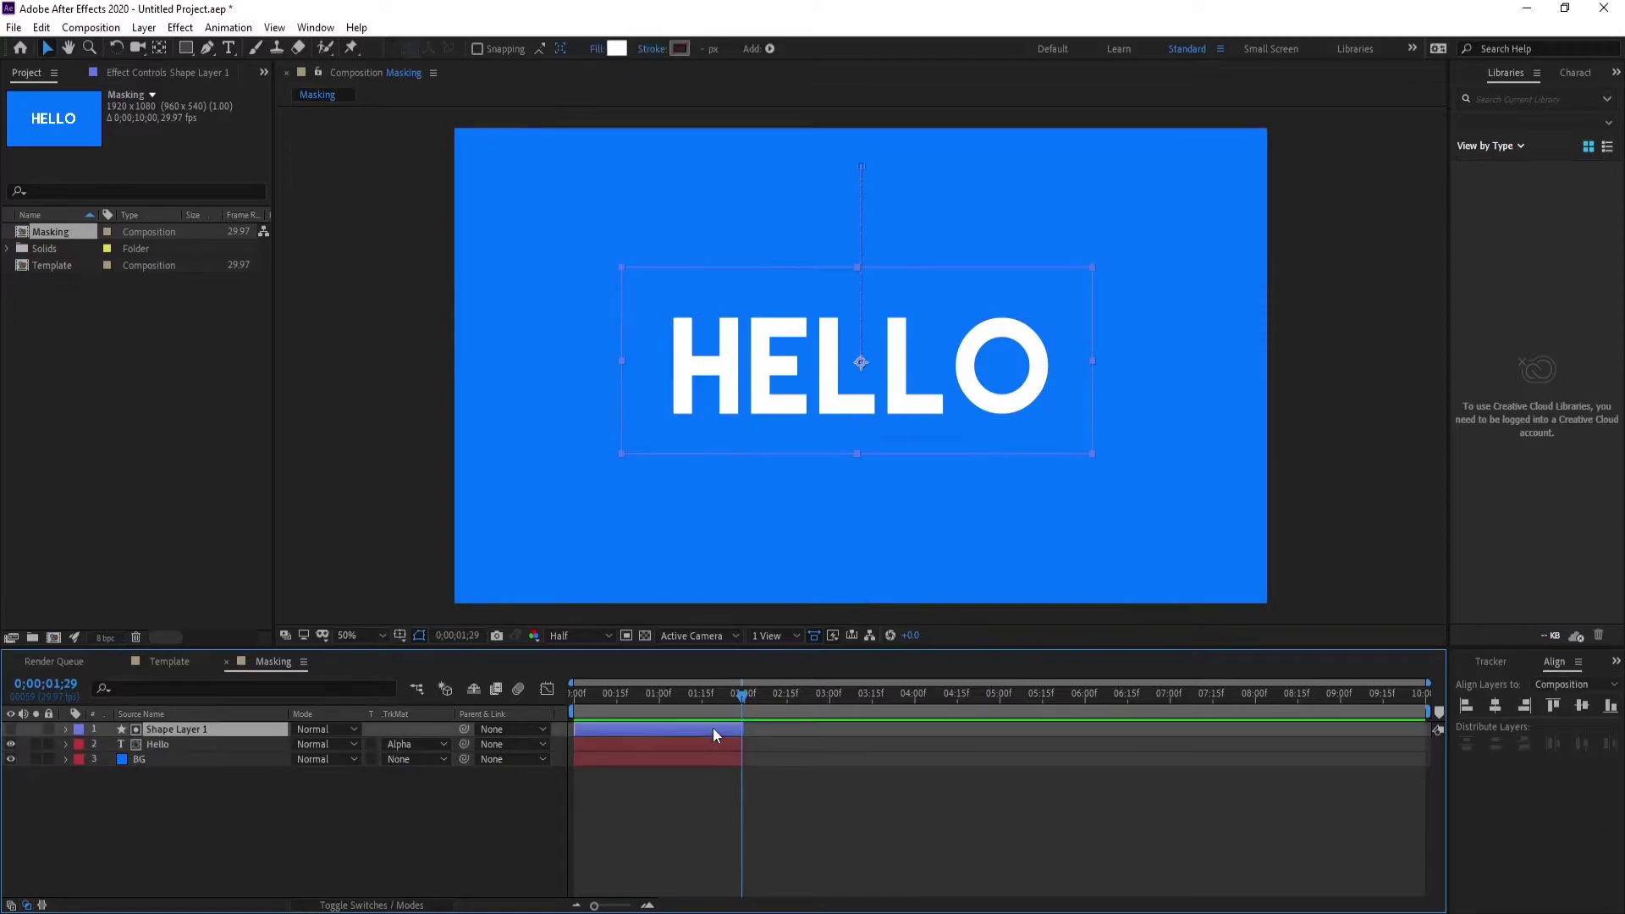
{"action": "left_click", "coordinate": [691, 770]}
{"action": "left_click", "coordinate": [142, 744]}
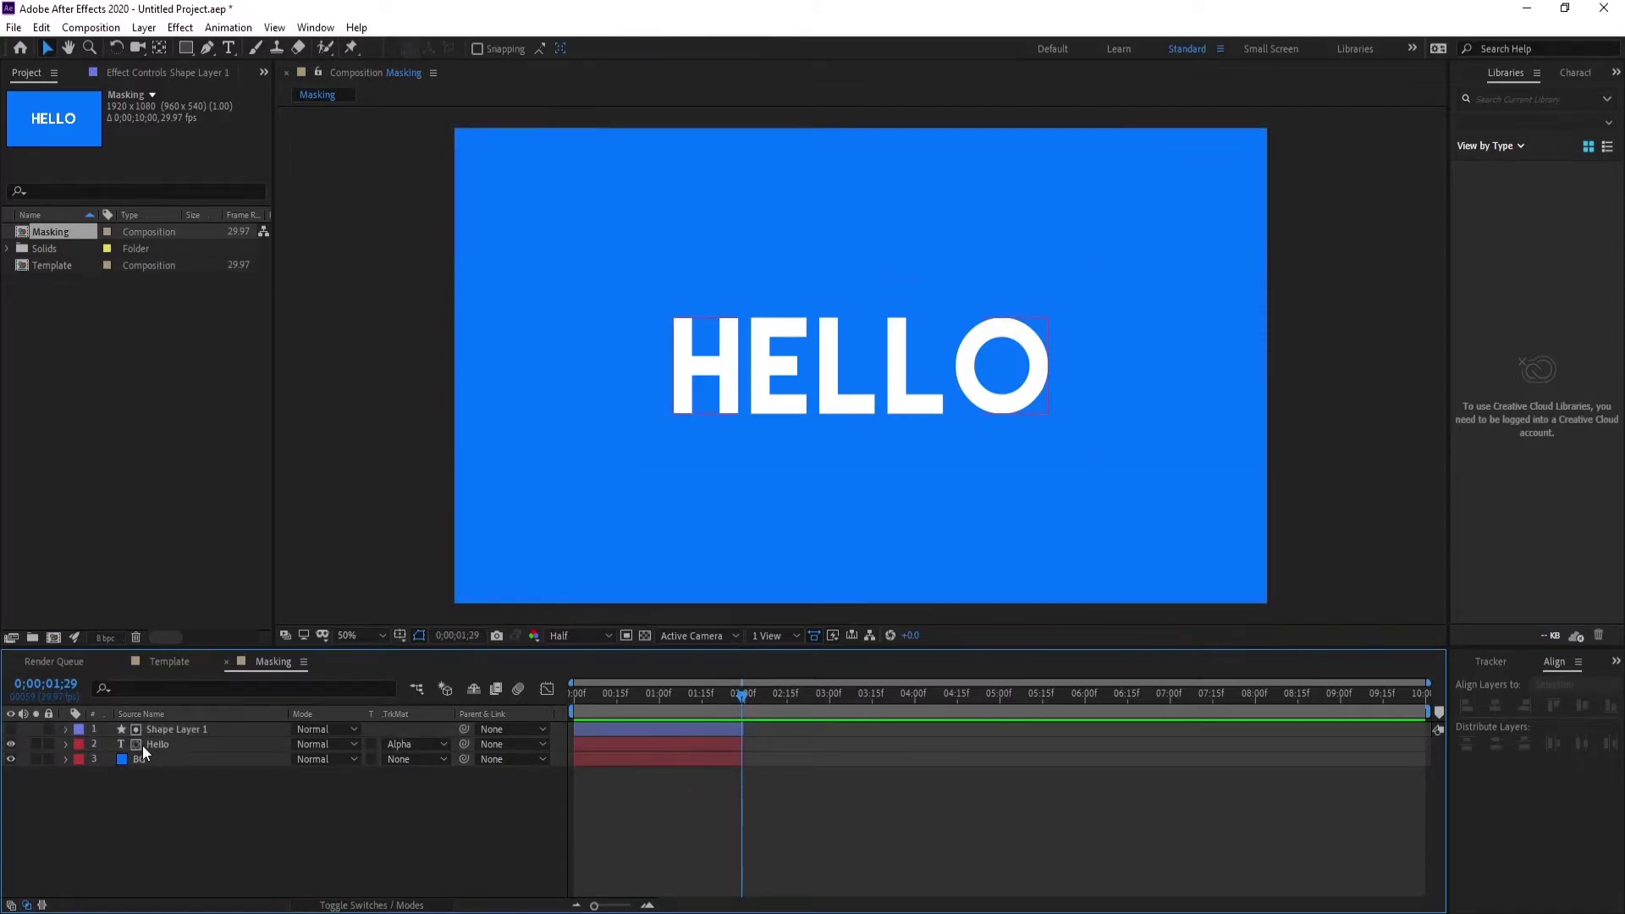
{"action": "left_click", "coordinate": [119, 809]}
Add WHAT'S UP and I'M FINE text lines and shift all three lines left together.
{"action": "right_click", "coordinate": [119, 808]}
{"action": "mouse_move", "coordinate": [179, 621]}
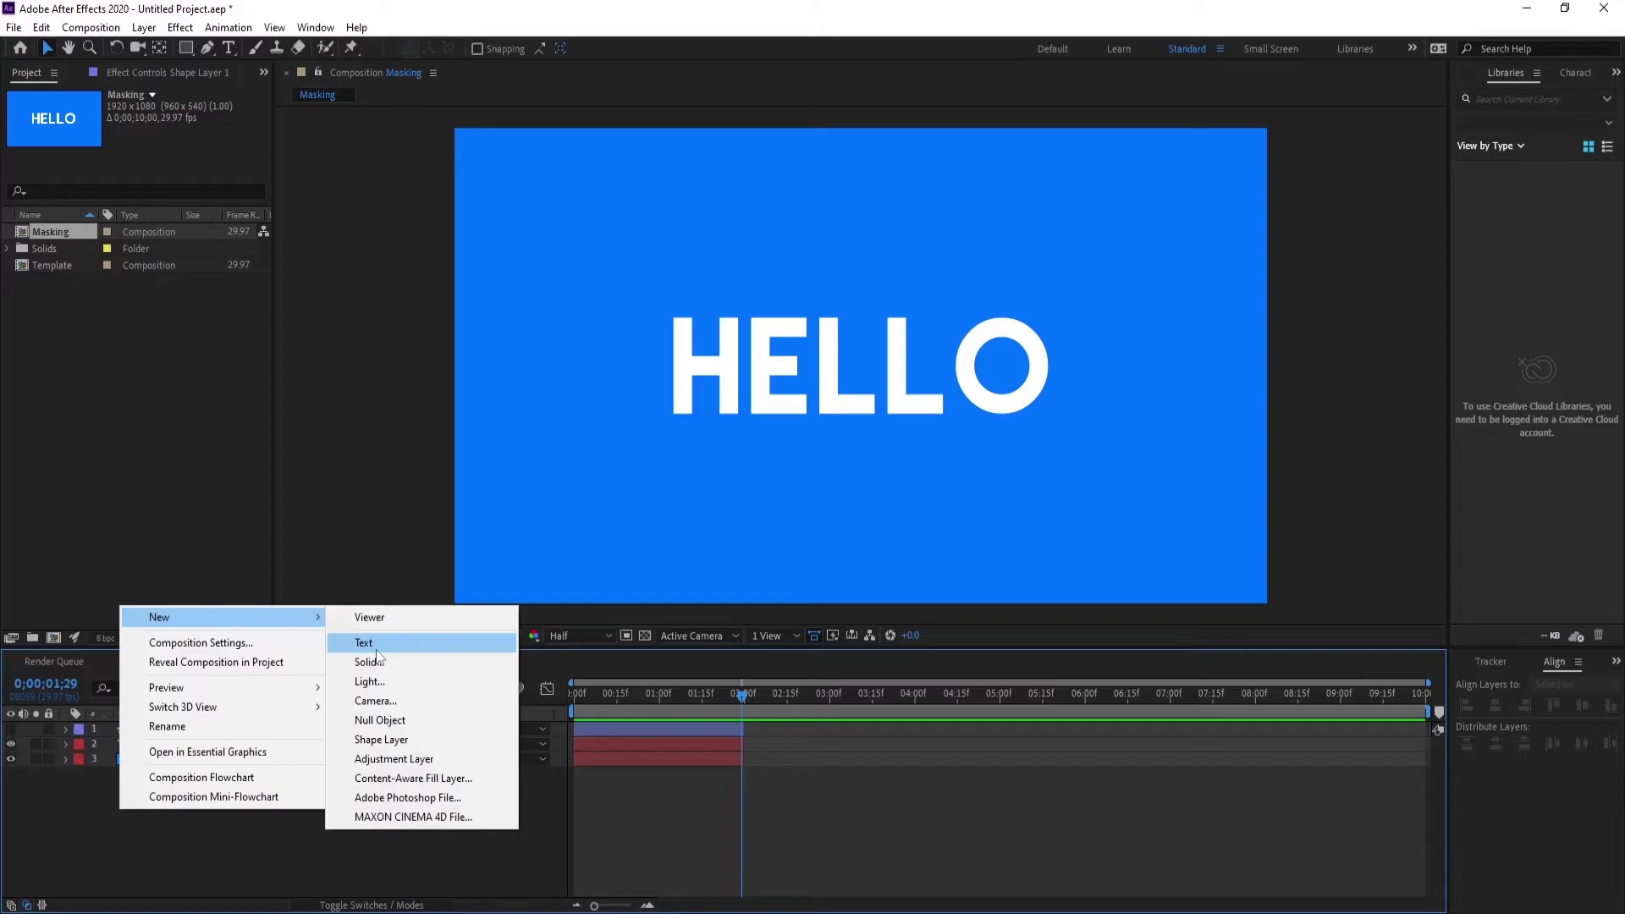
{"action": "left_click", "coordinate": [376, 648]}
{"action": "type", "text": "What's"}
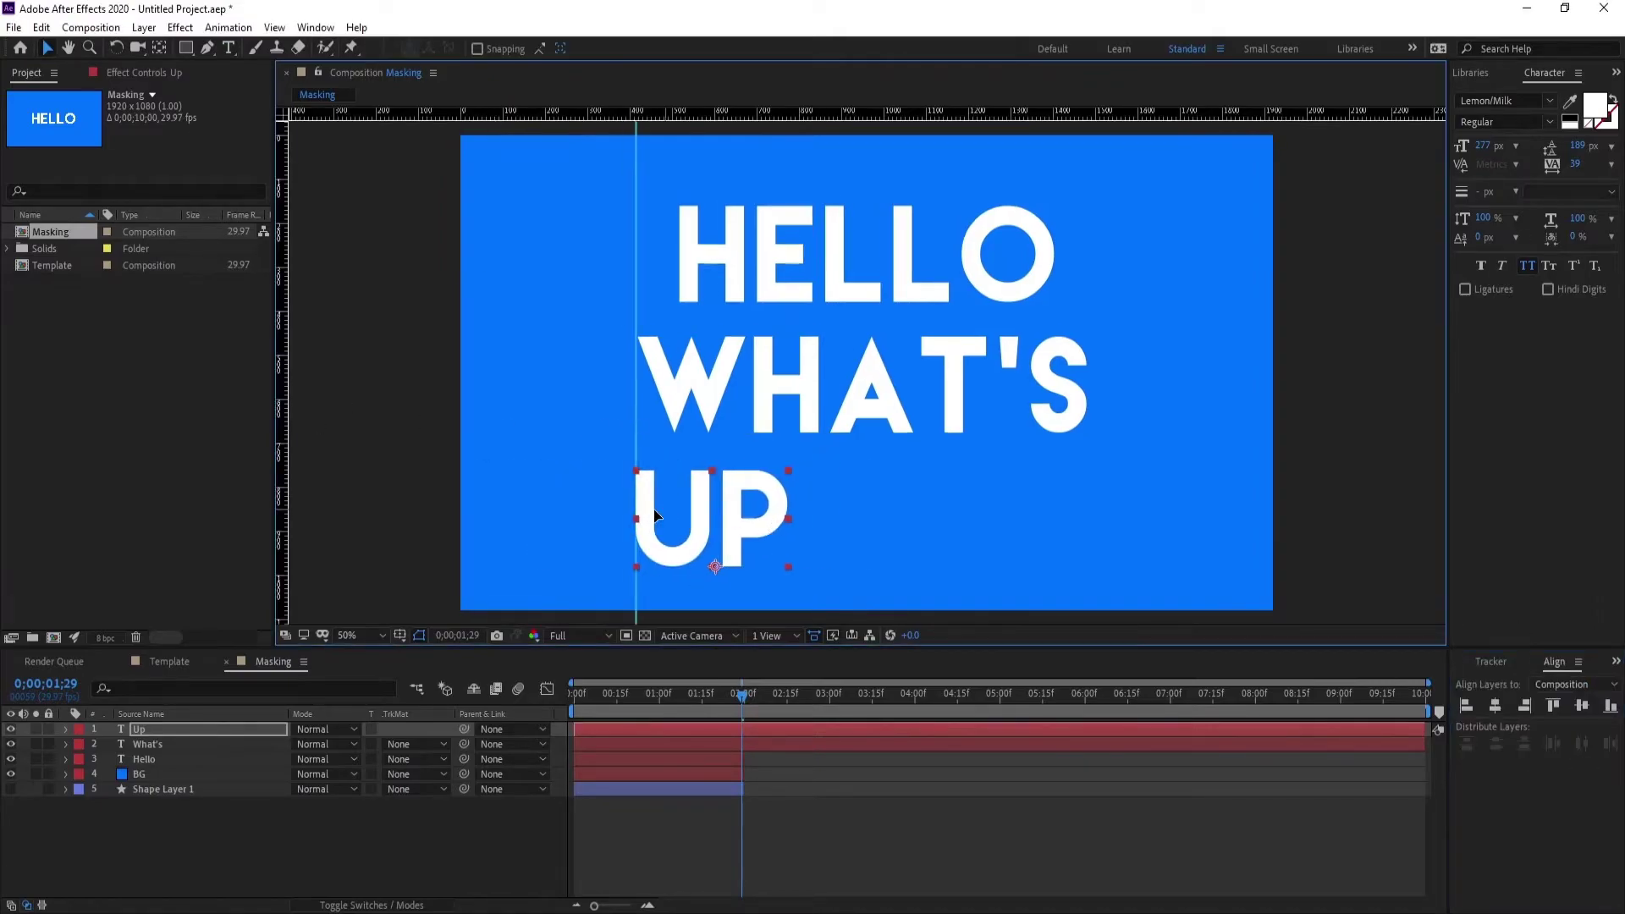
{"action": "key", "text": "ctrl+t"}
{"action": "type", "text": "up"}
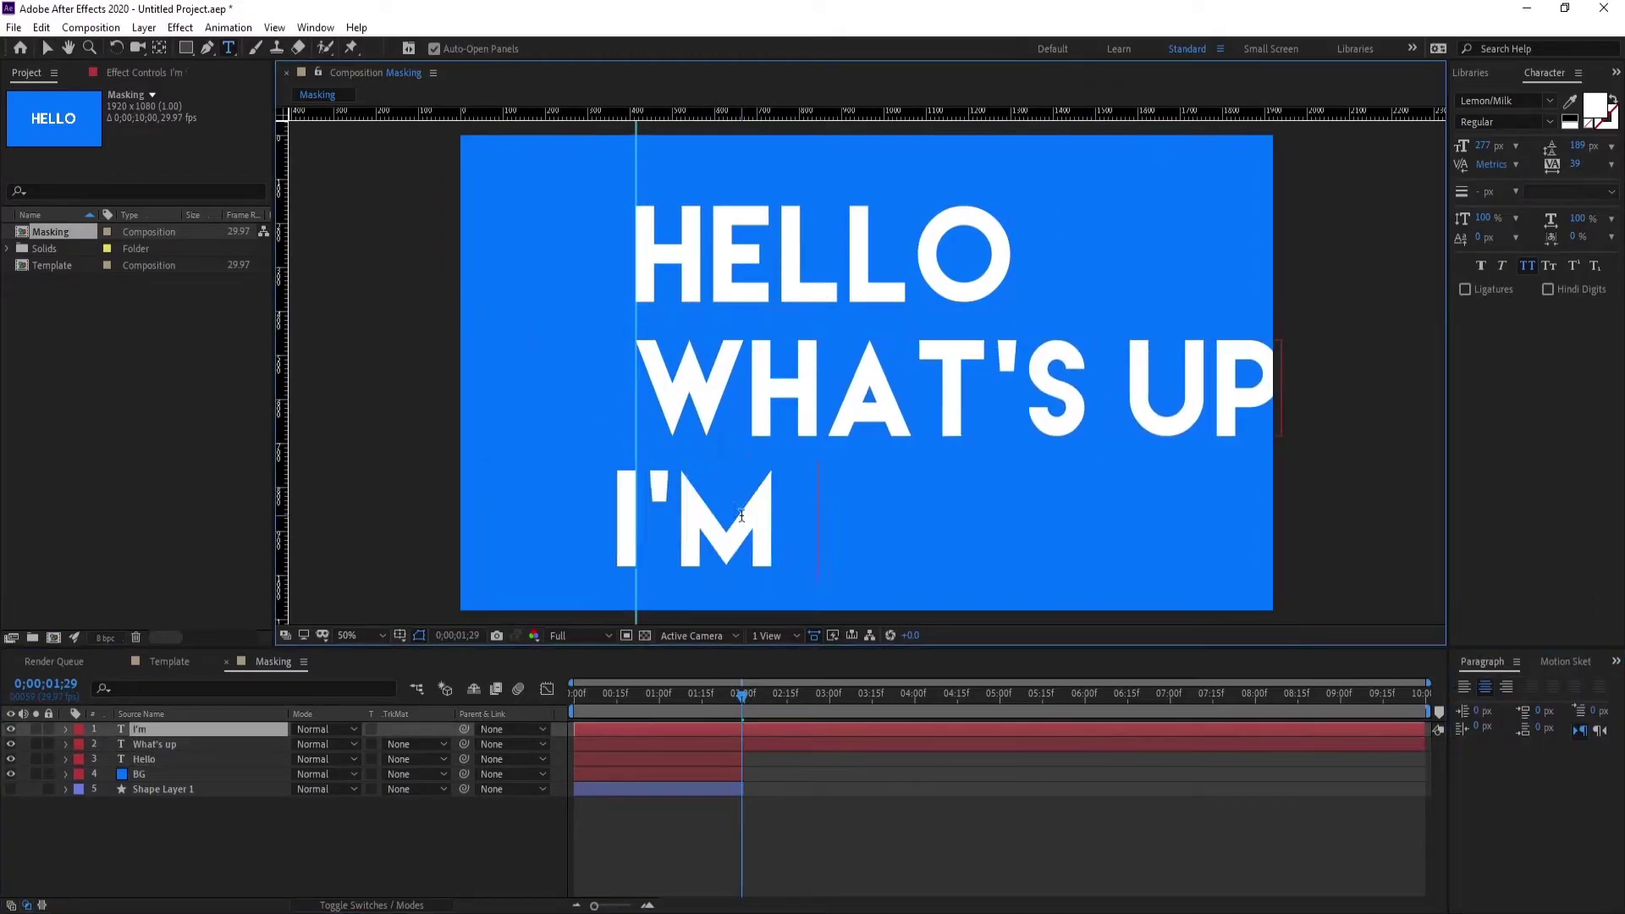
{"action": "type", "text": "fine"}
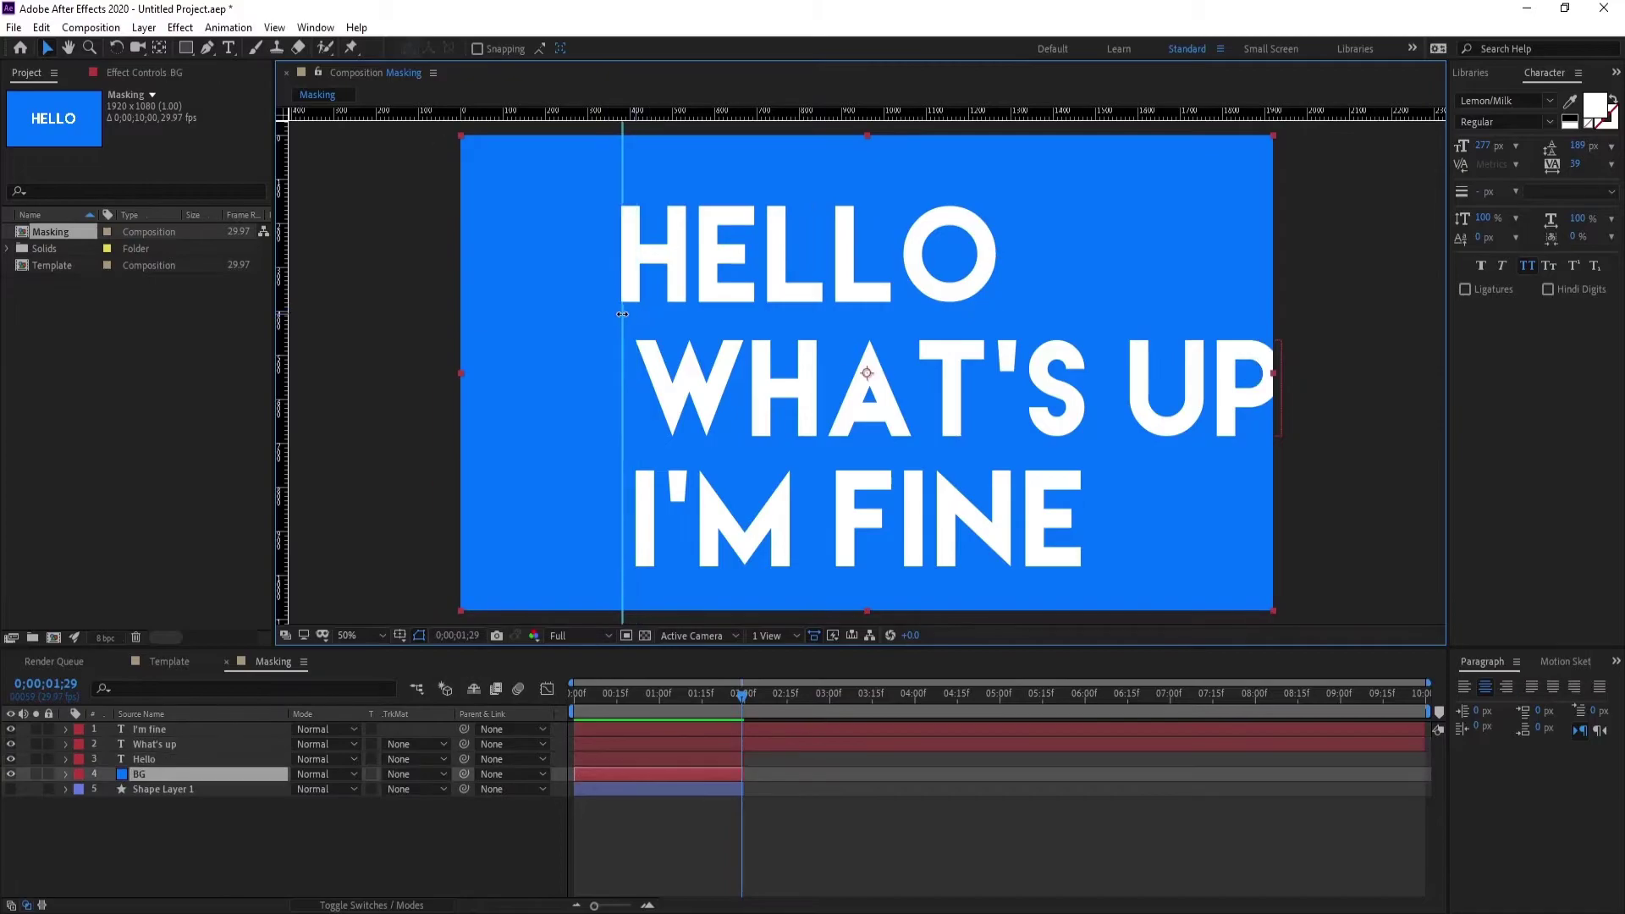
{"action": "left_click", "coordinate": [1284, 729]}
{"action": "key", "text": "comma"}
{"action": "left_click_drag", "start_coordinate": [776, 470], "coordinate": [747, 470]}
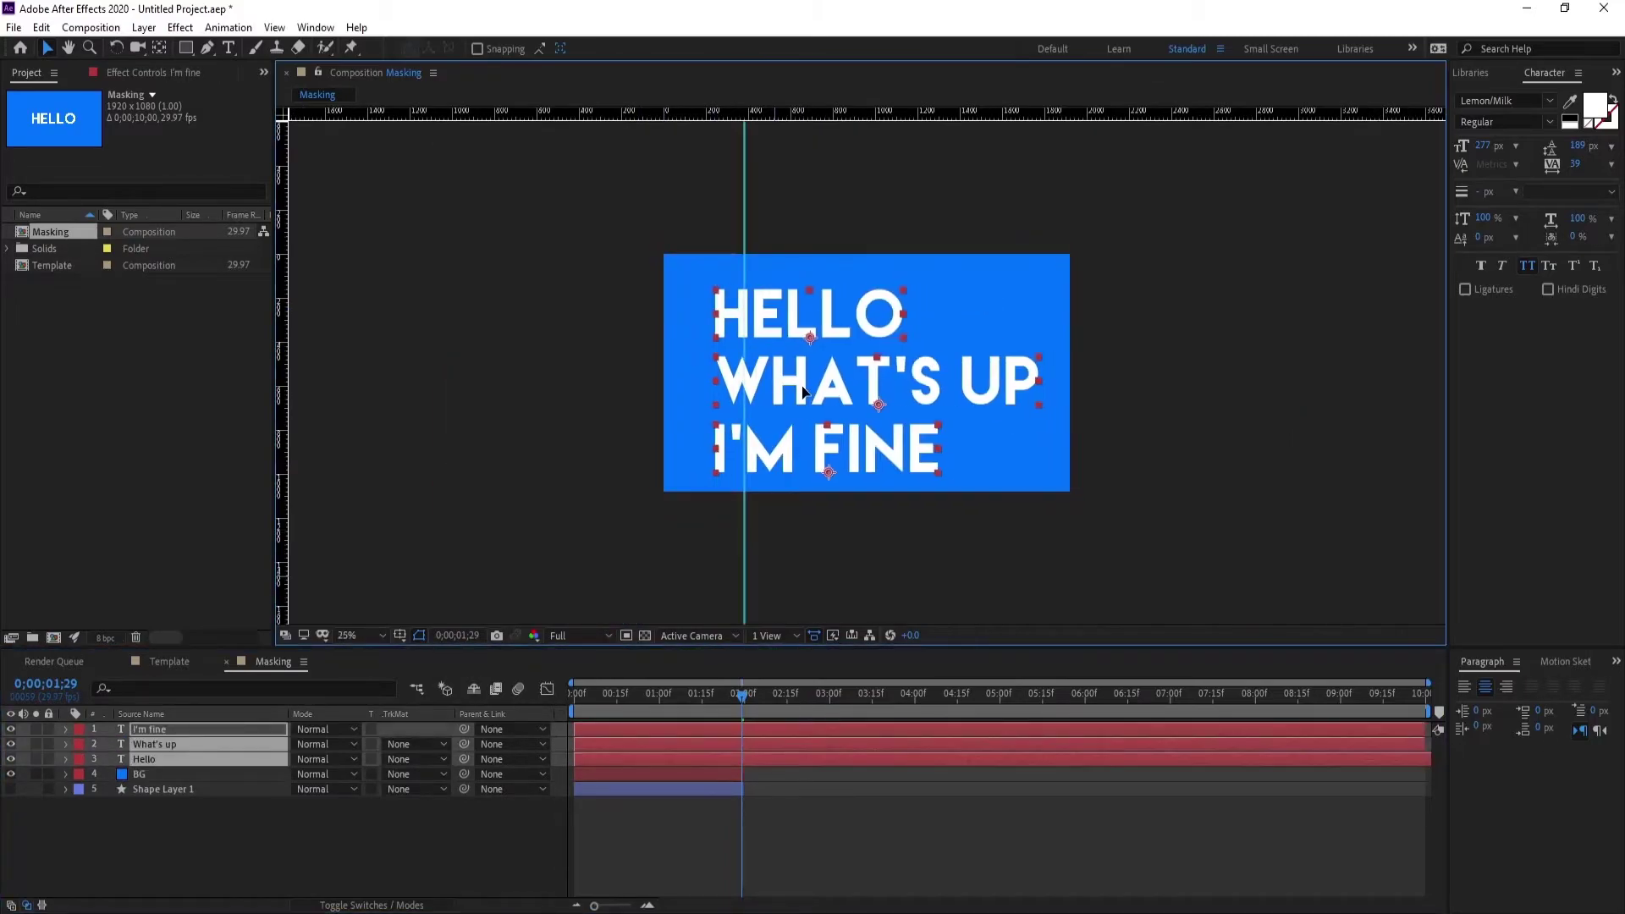
Delete the old matte Shape Layer 1 from the composition.
{"action": "left_click", "coordinate": [139, 714]}
{"action": "left_click", "coordinate": [153, 743]}
{"action": "left_click", "coordinate": [149, 759]}
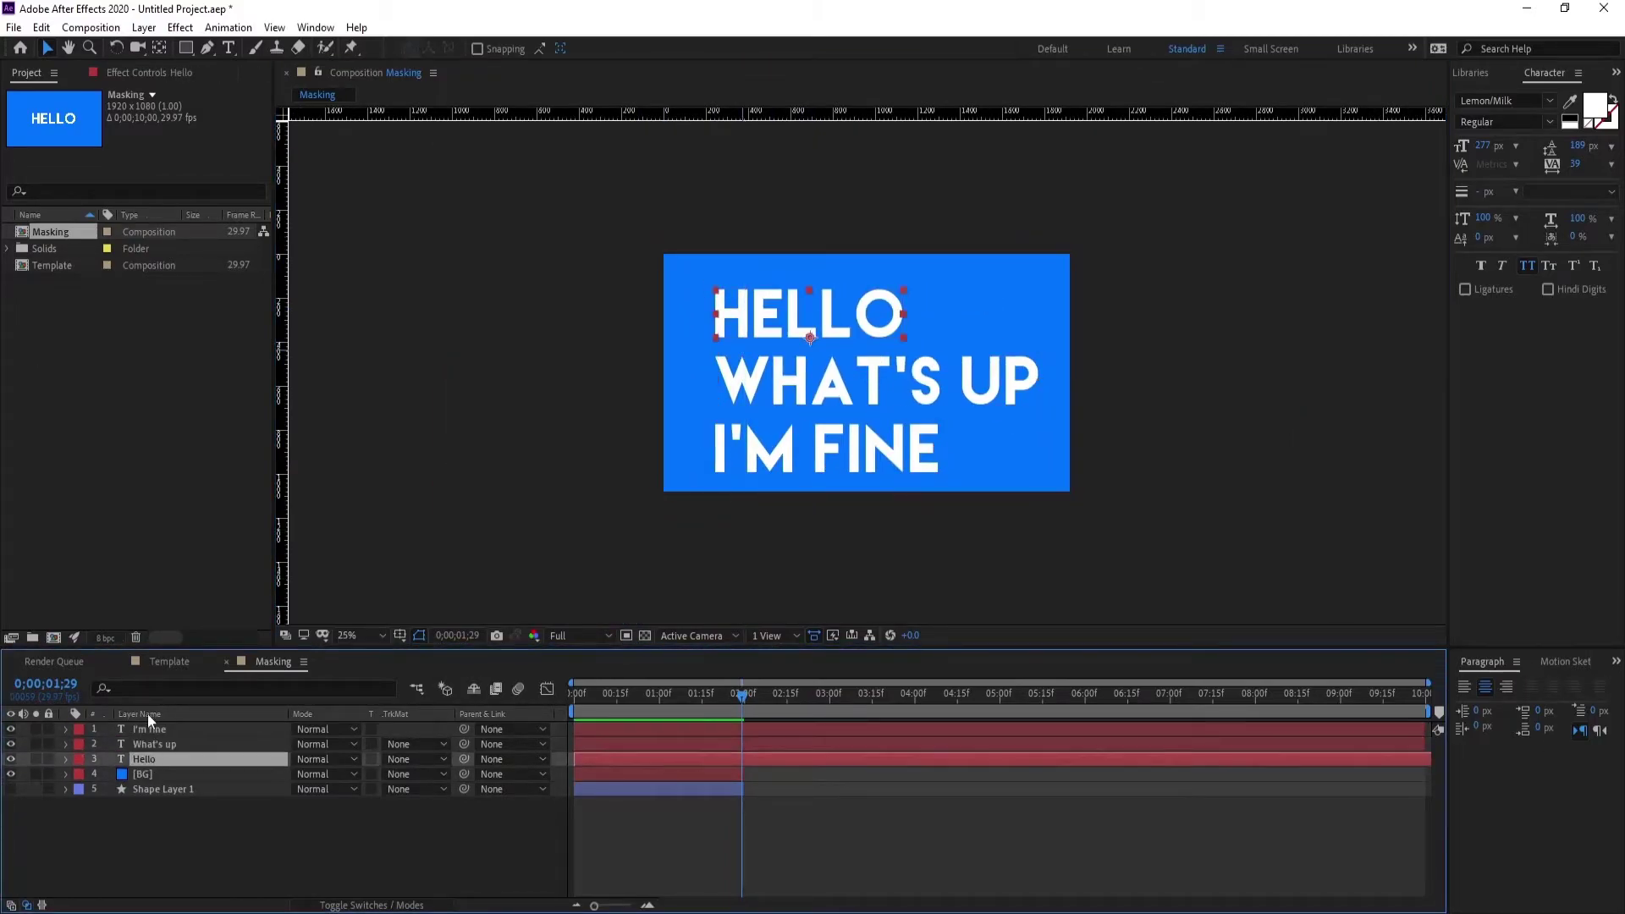
{"action": "left_click", "coordinate": [145, 714]}
{"action": "left_click", "coordinate": [162, 820]}
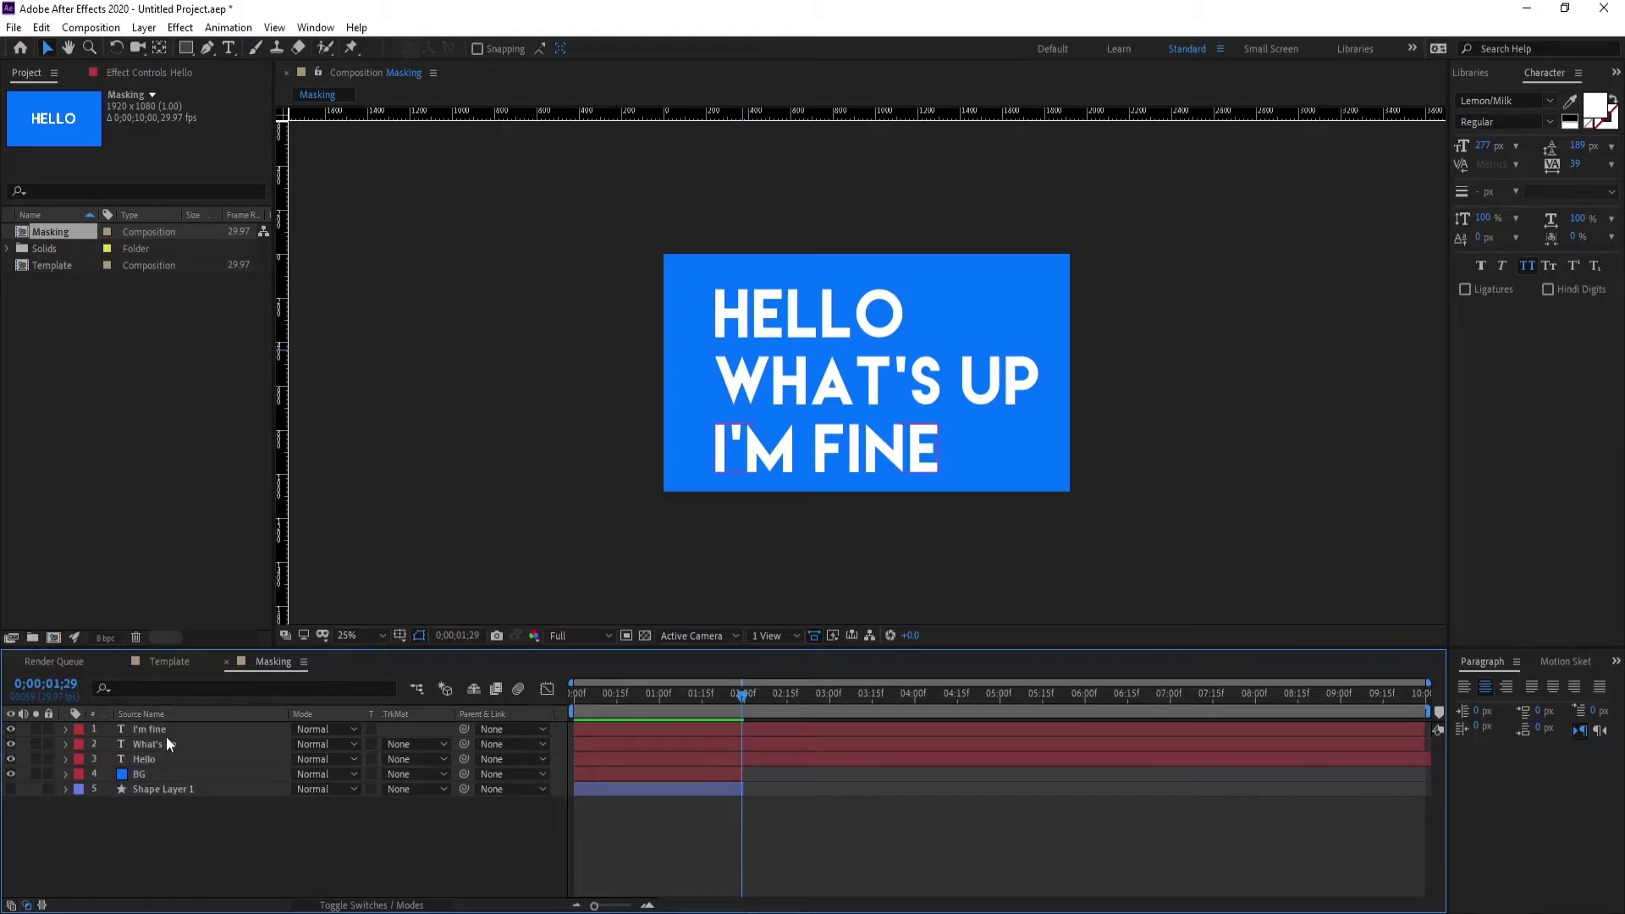
{"action": "left_click", "coordinate": [150, 774]}
{"action": "left_click", "coordinate": [150, 788]}
{"action": "key", "text": "Delete"}
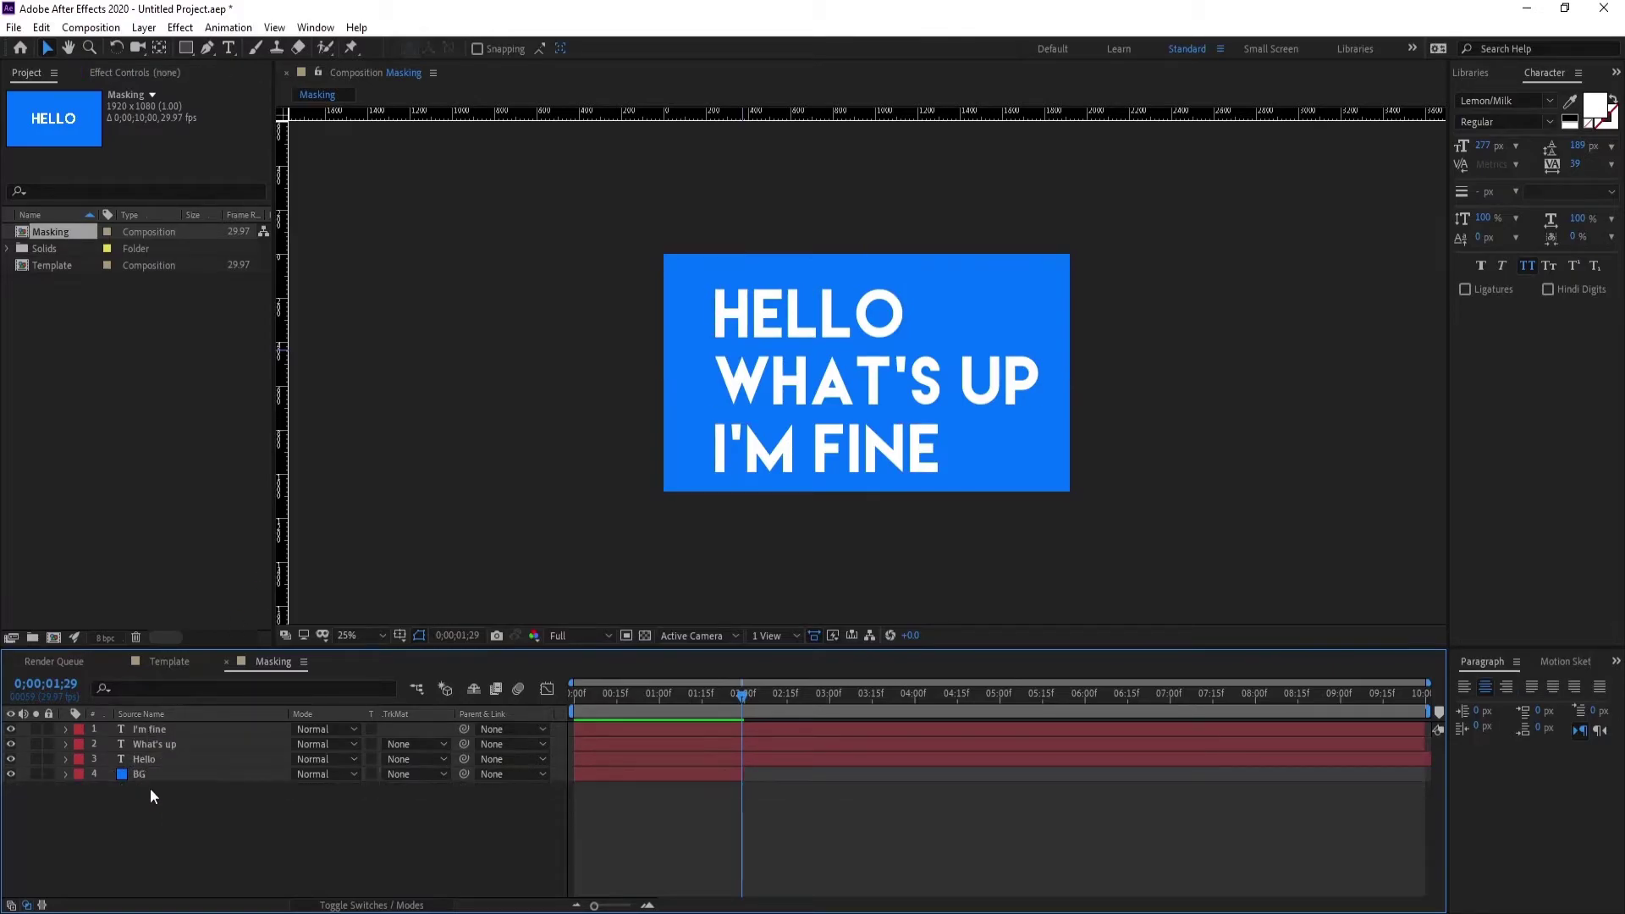
Add a new shape layer above I'm fine and draw a white rectangle covering HELLO.
{"action": "left_click", "coordinate": [160, 727]}
{"action": "right_click", "coordinate": [163, 817]}
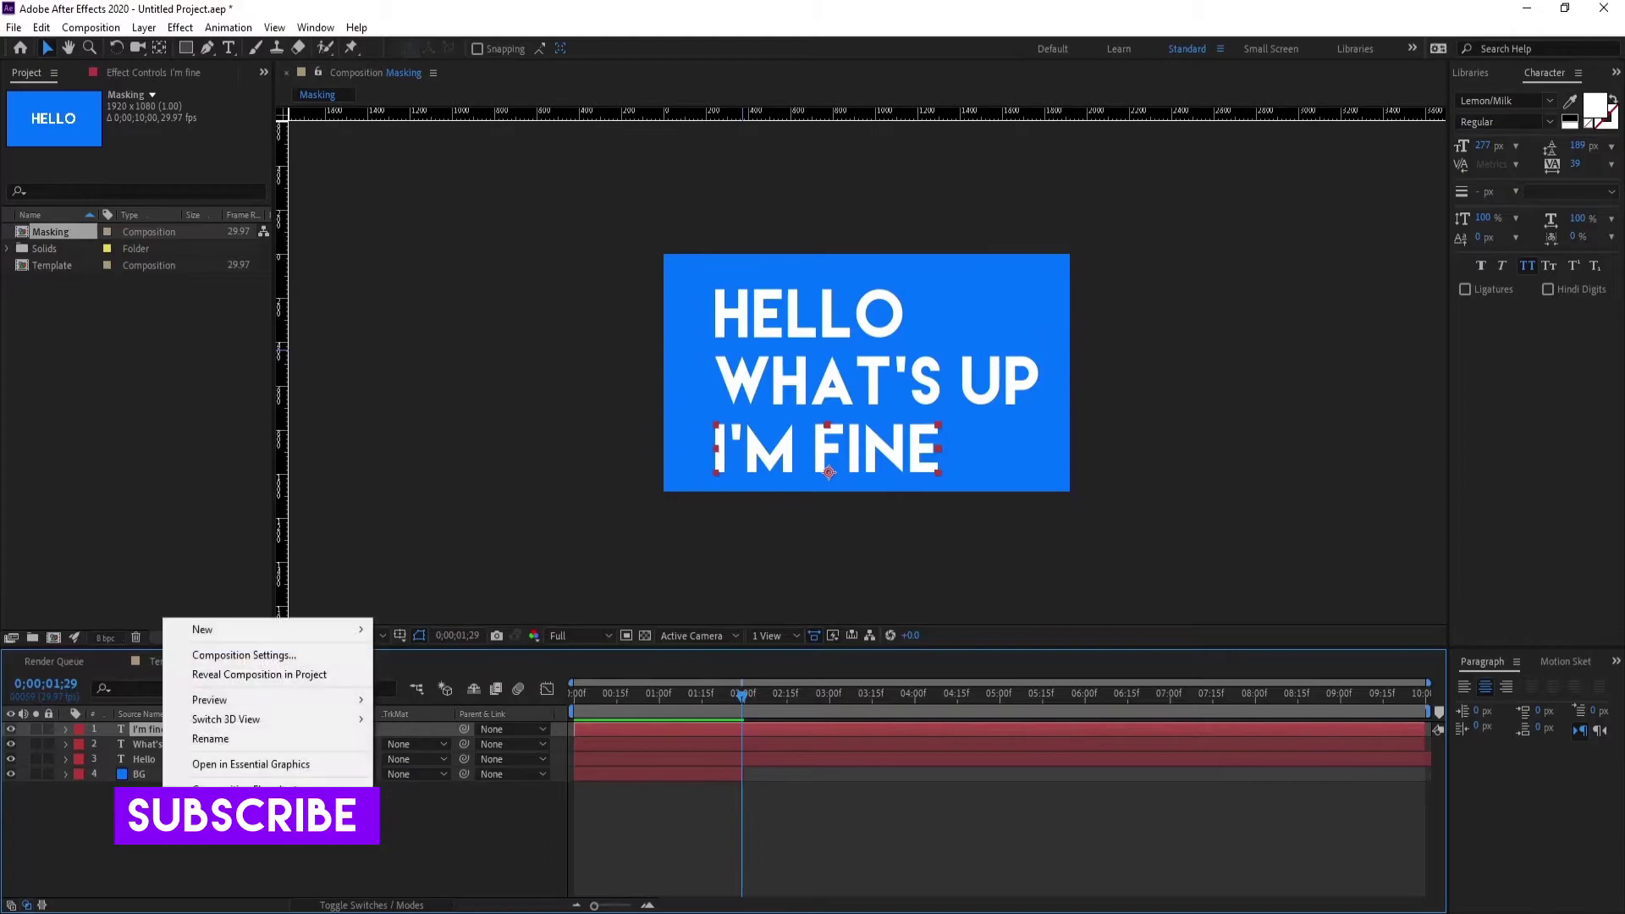
{"action": "mouse_move", "coordinate": [254, 630]}
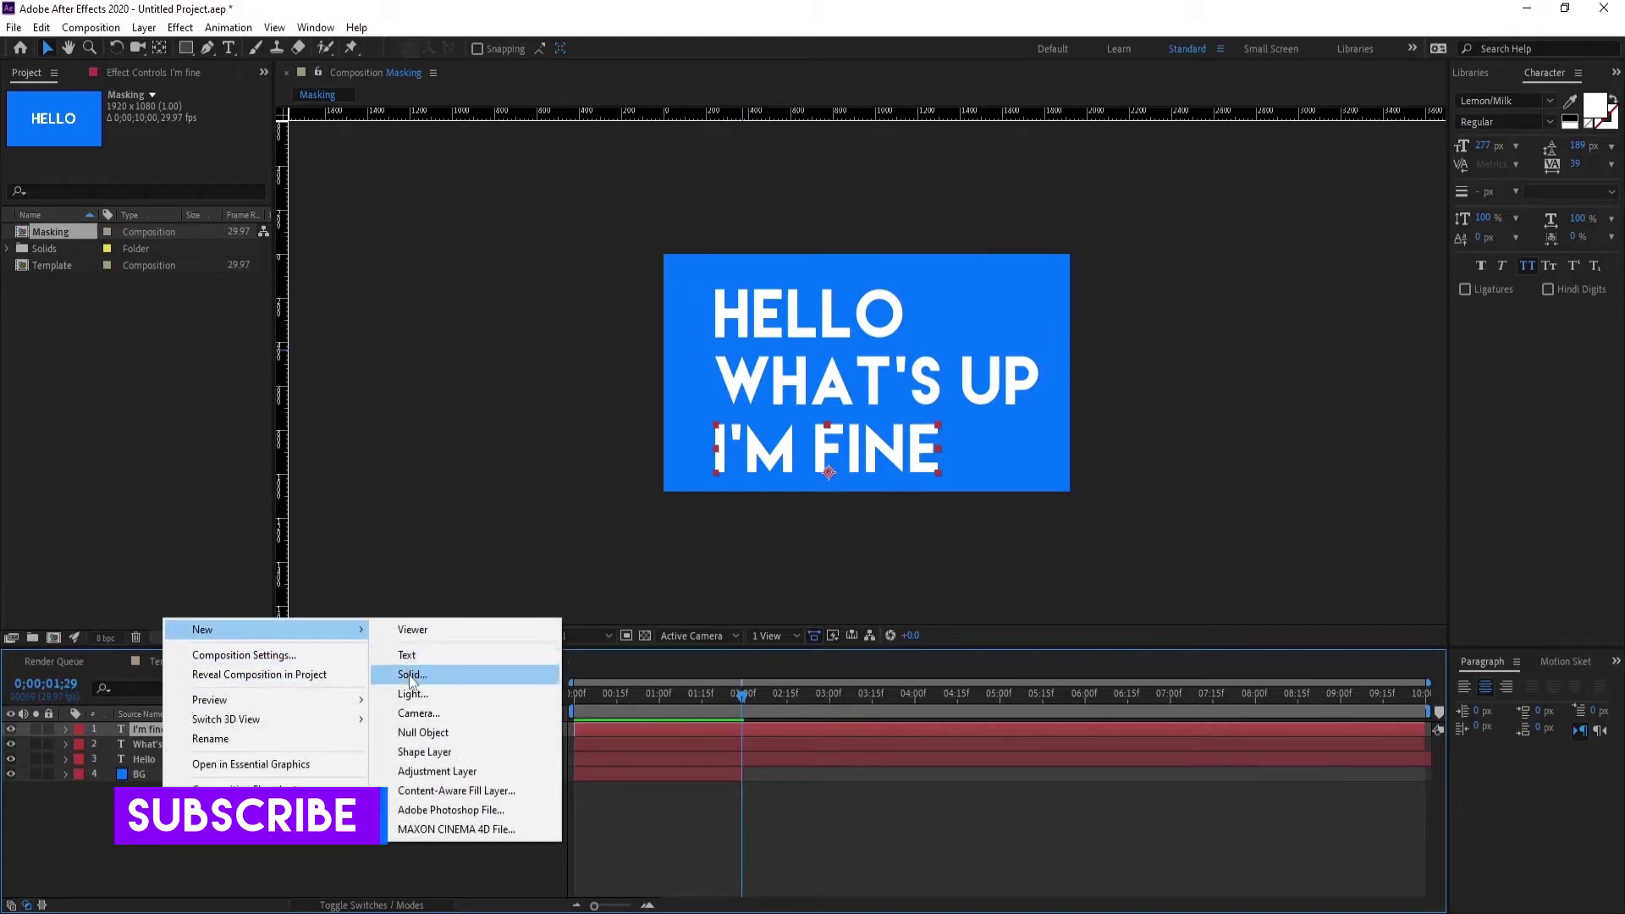
{"action": "left_click", "coordinate": [424, 751]}
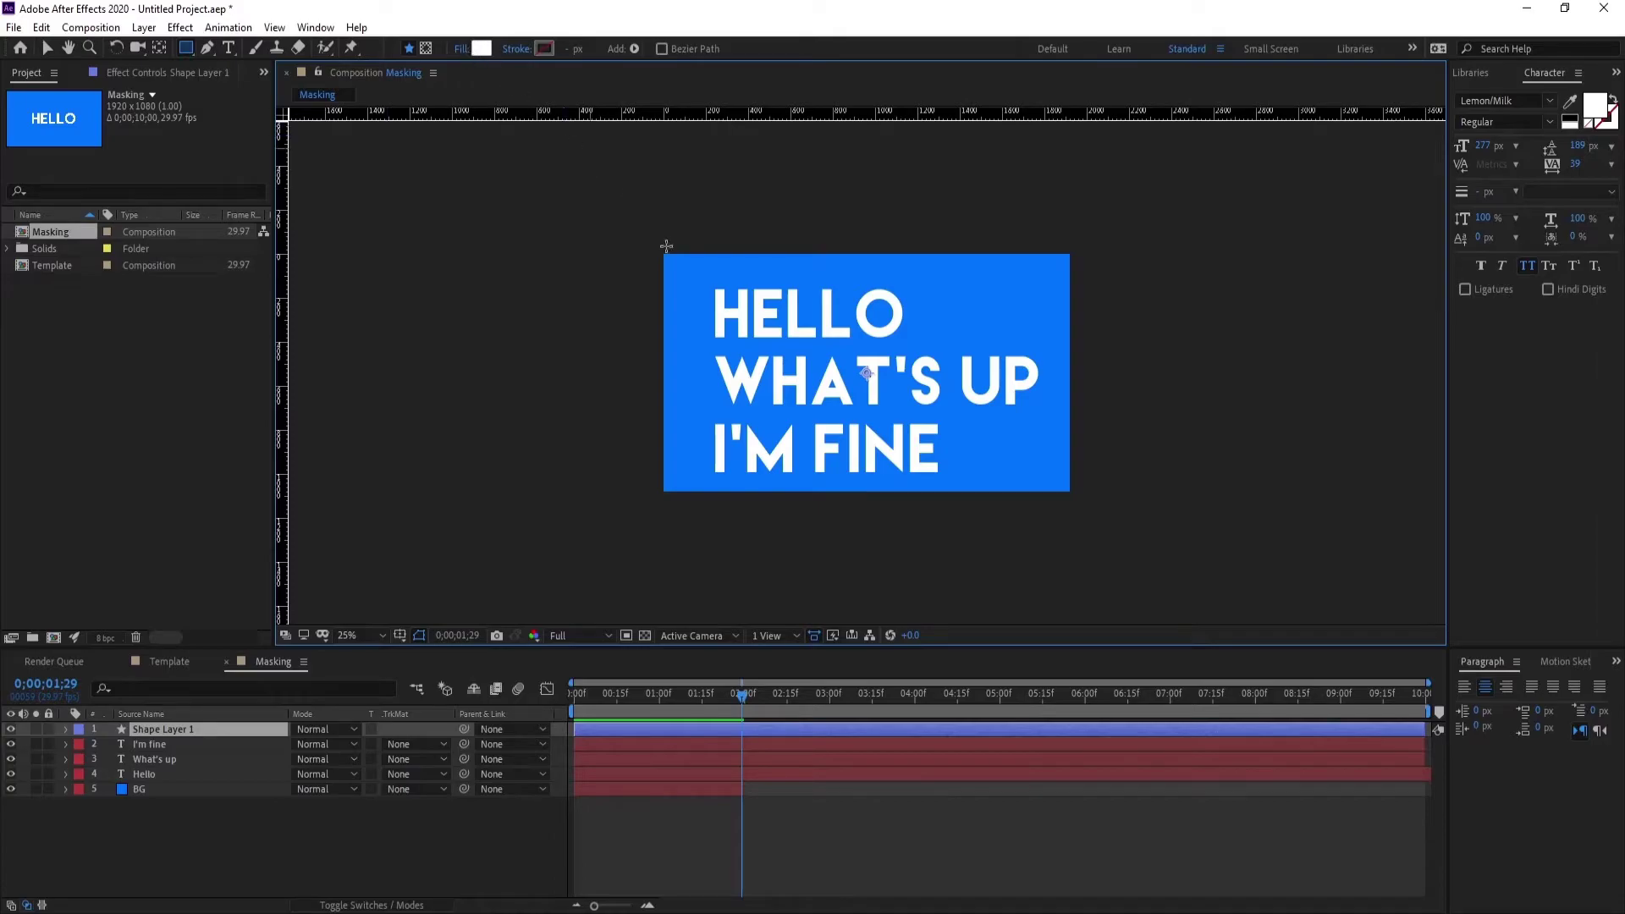
{"action": "mouse_move", "coordinate": [708, 276]}
{"action": "left_mouse_down"}
{"action": "mouse_move", "coordinate": [755, 320]}
{"action": "mouse_move", "coordinate": [938, 346]}
{"action": "left_mouse_up"}
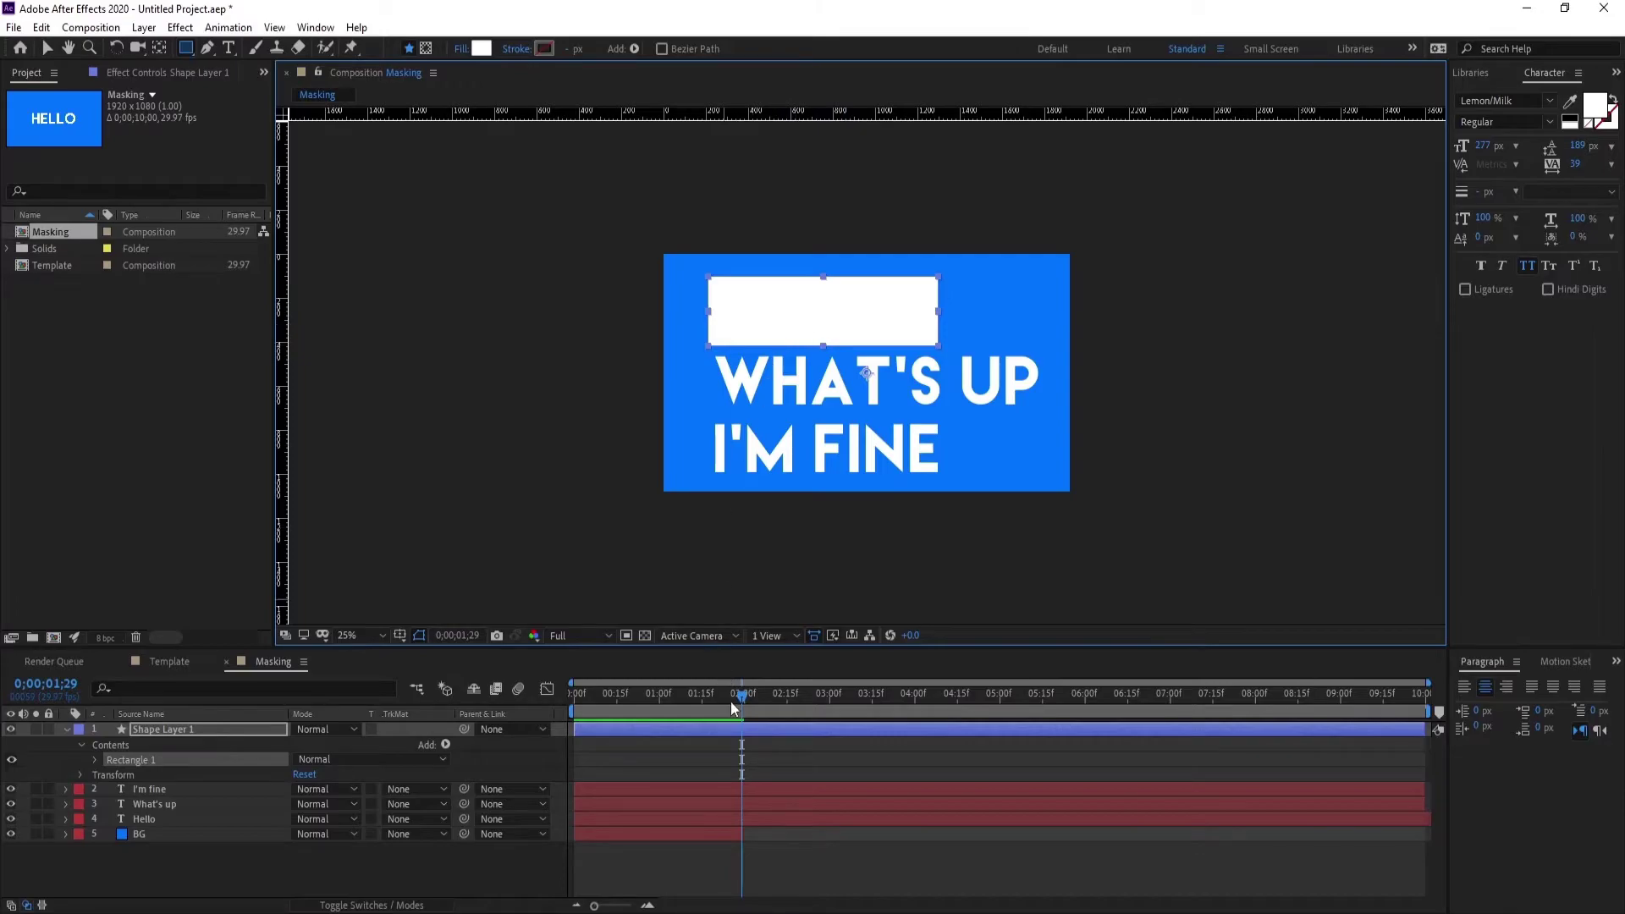
{"action": "left_click", "coordinate": [735, 728]}
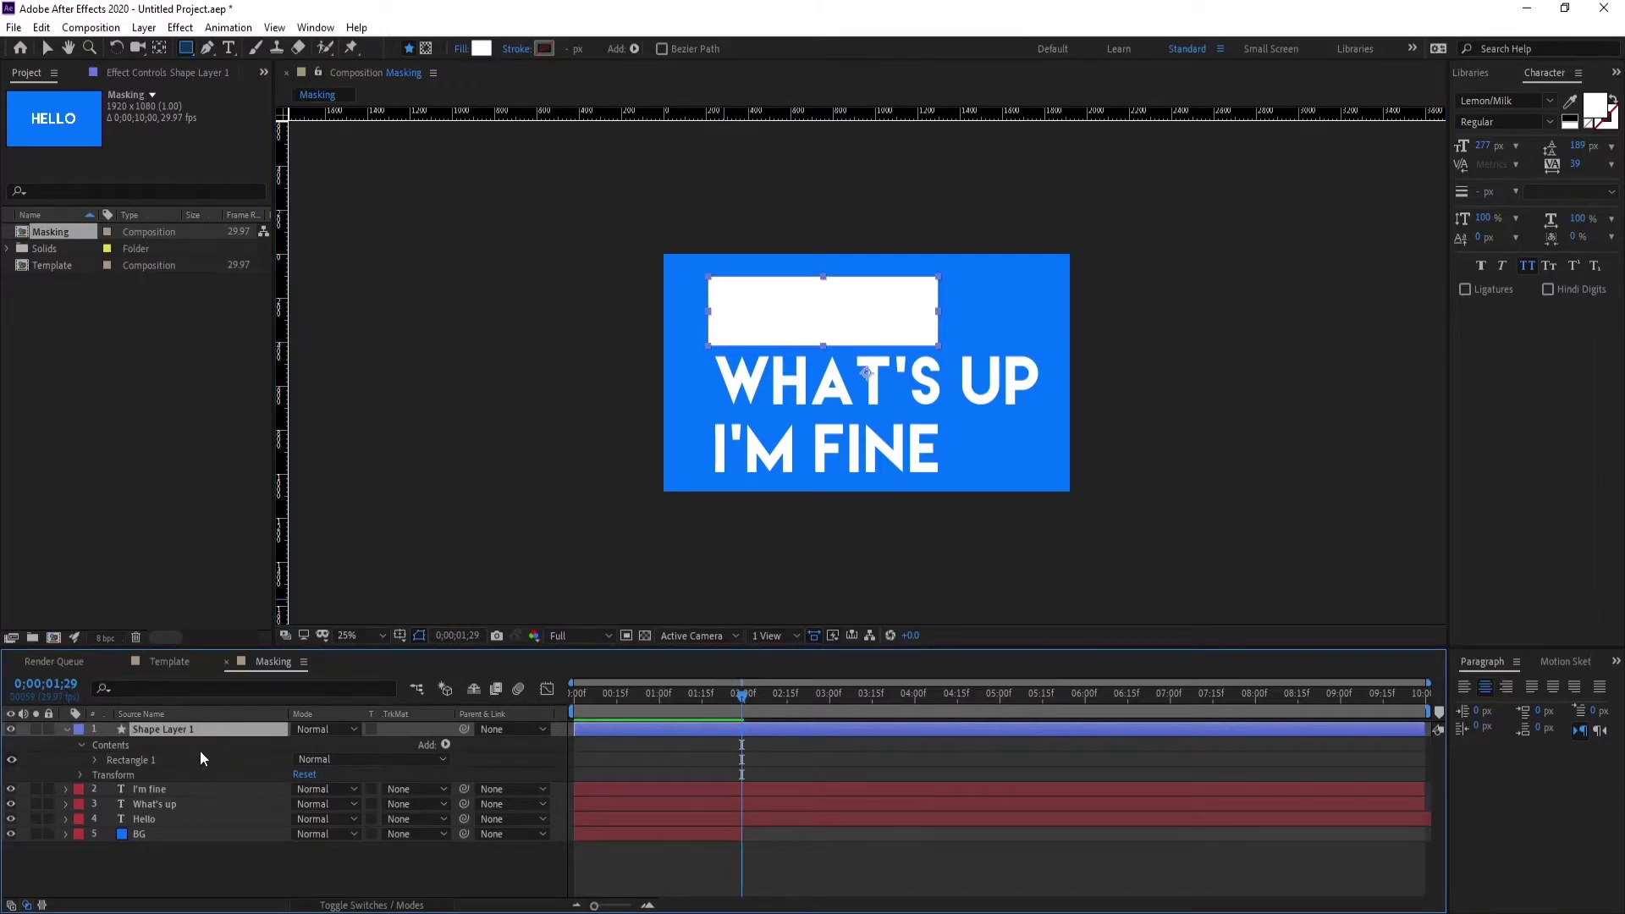
Keyframe Shape Layer 1's Position from Y 92 above the frame at 0f to 416 at 1:00.
{"action": "key", "text": "p"}
{"action": "left_click", "coordinate": [108, 746]}
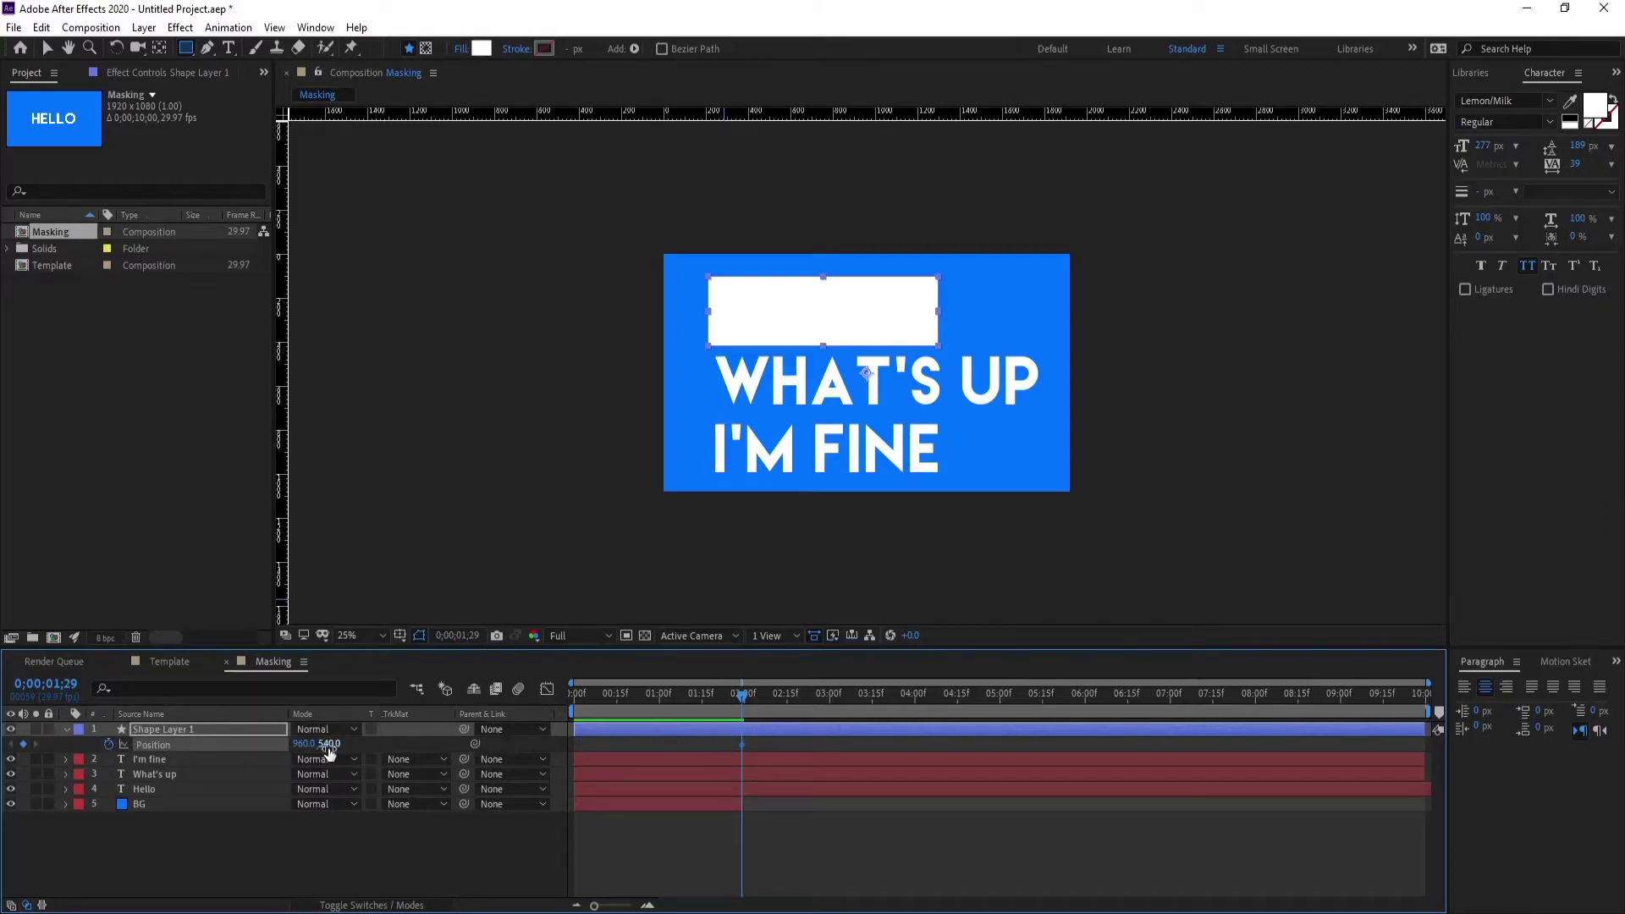
{"action": "left_click_drag", "start_coordinate": [327, 749], "coordinate": [742, 696]}
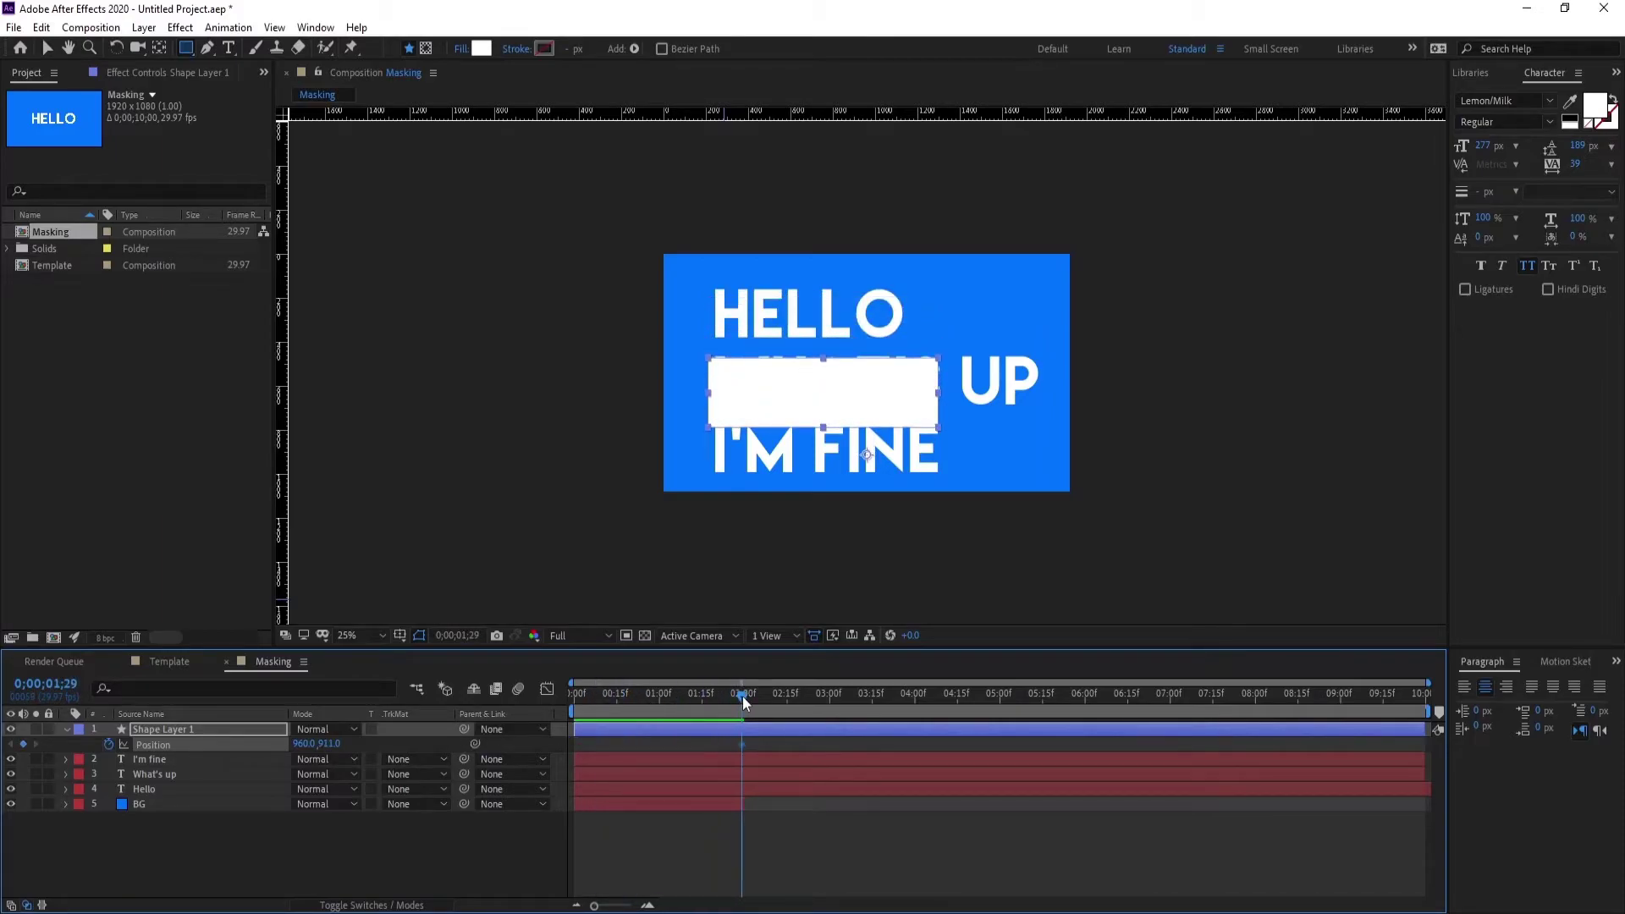
{"action": "left_click_drag", "start_coordinate": [342, 739], "coordinate": [4, 707]}
{"action": "key", "text": "Home"}
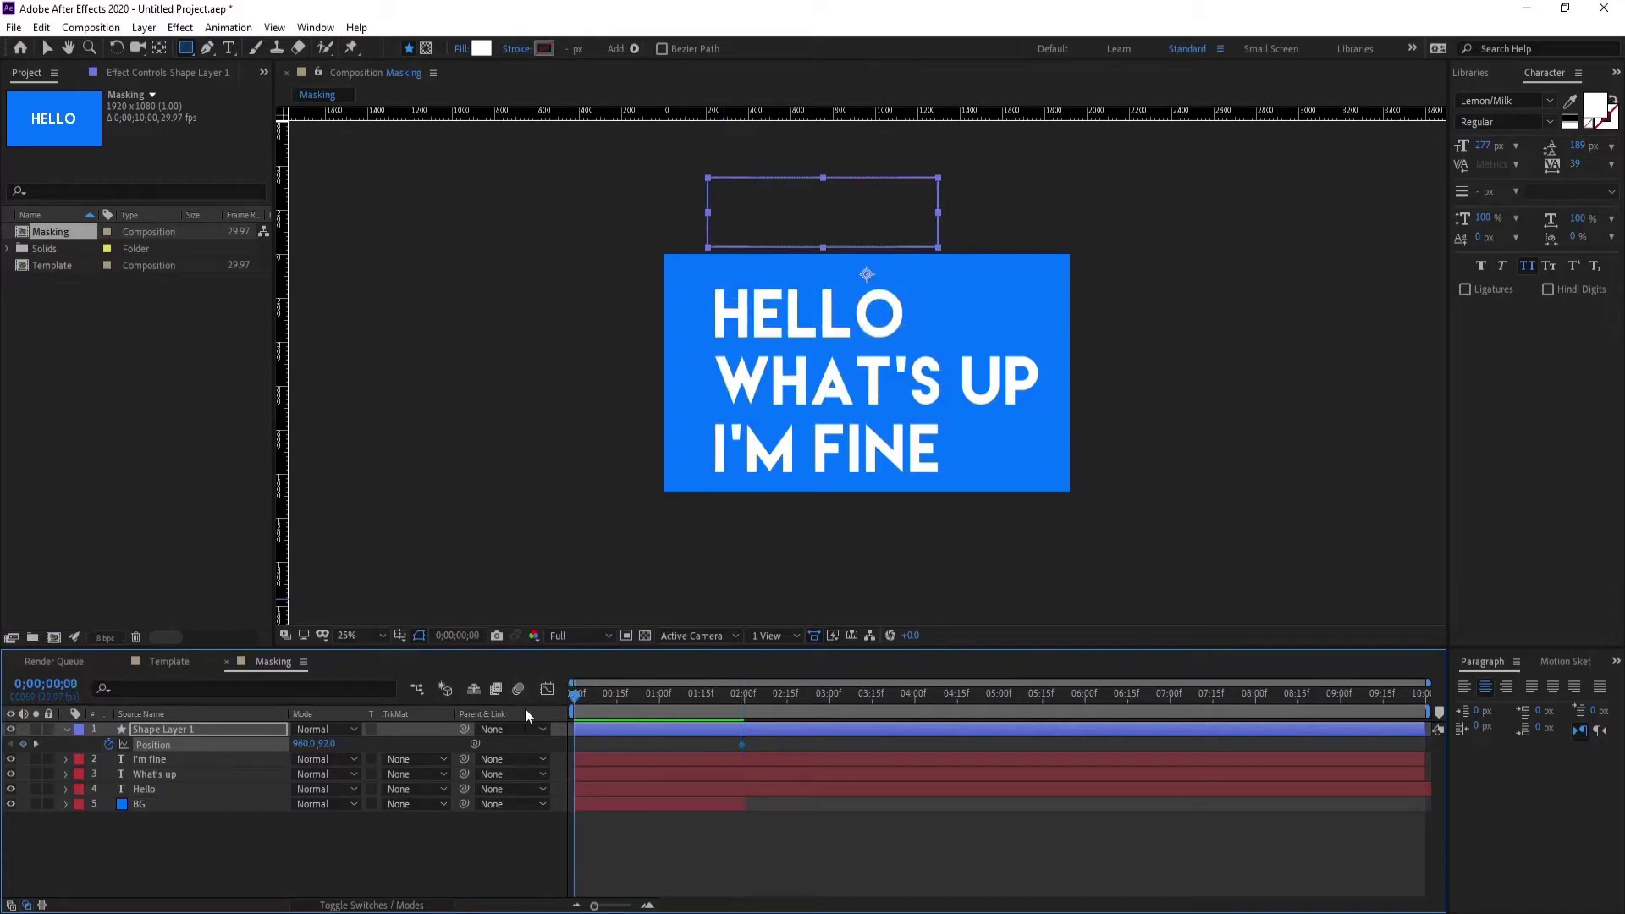
{"action": "left_click_drag", "start_coordinate": [738, 745], "coordinate": [573, 761]}
{"action": "left_click_drag", "start_coordinate": [650, 697], "coordinate": [660, 704]}
{"action": "left_click_drag", "start_coordinate": [322, 743], "coordinate": [697, 749]}
{"action": "left_click", "coordinate": [203, 728]}
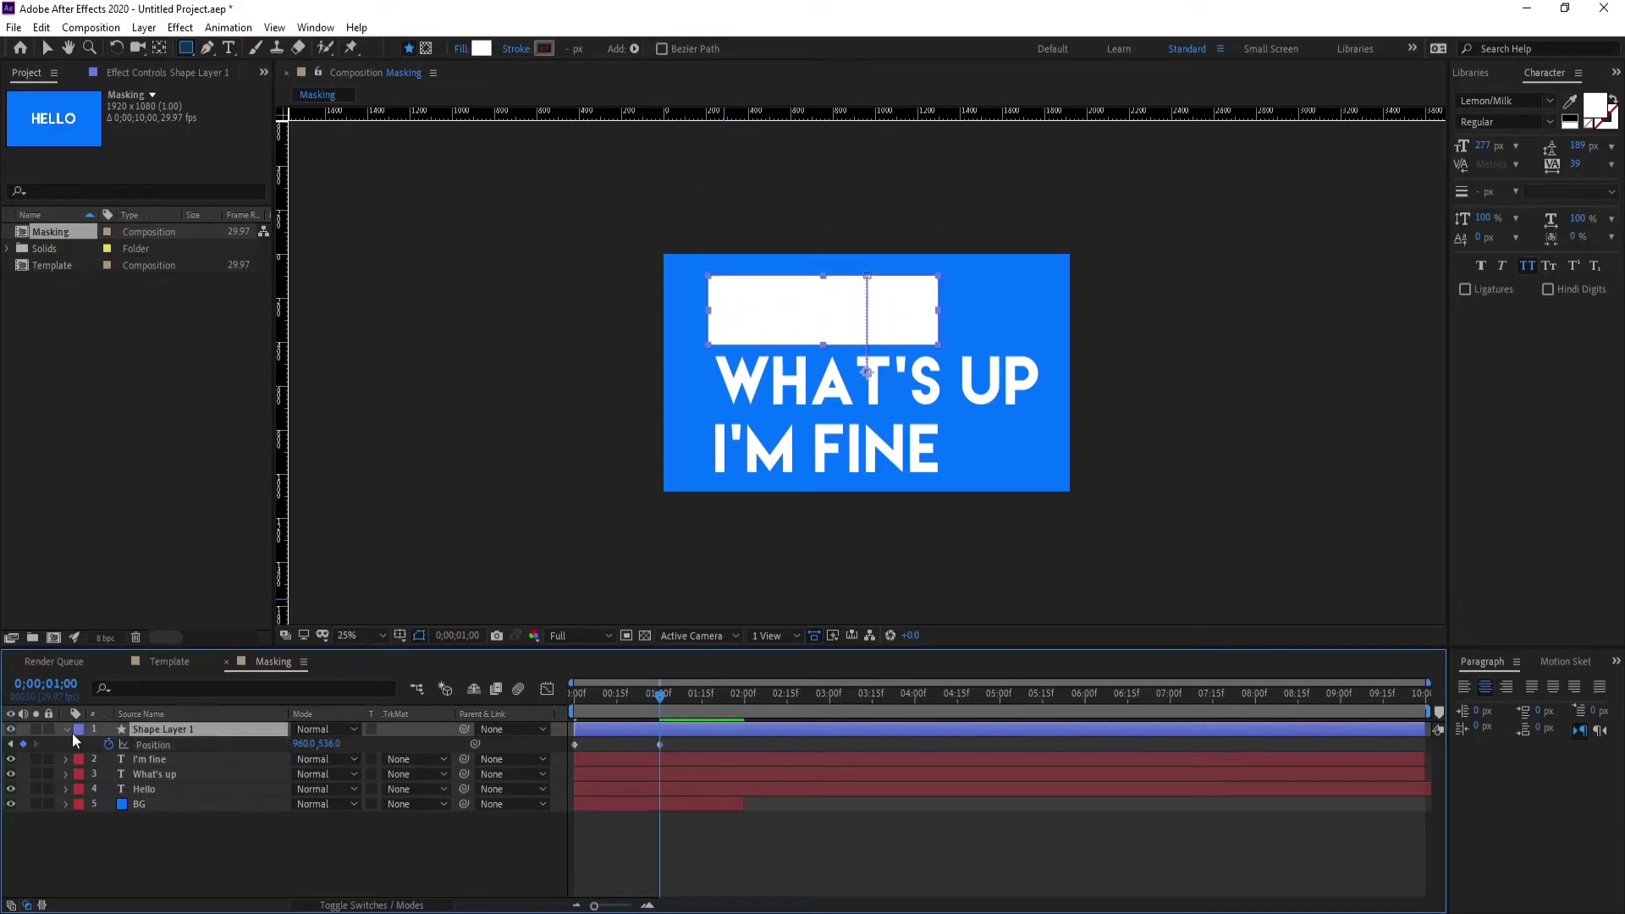
Move Shape Layer 1 below What's up and add a new empty shape layer.
{"action": "left_click", "coordinate": [65, 729]}
{"action": "left_click_drag", "start_coordinate": [151, 729], "coordinate": [155, 760]}
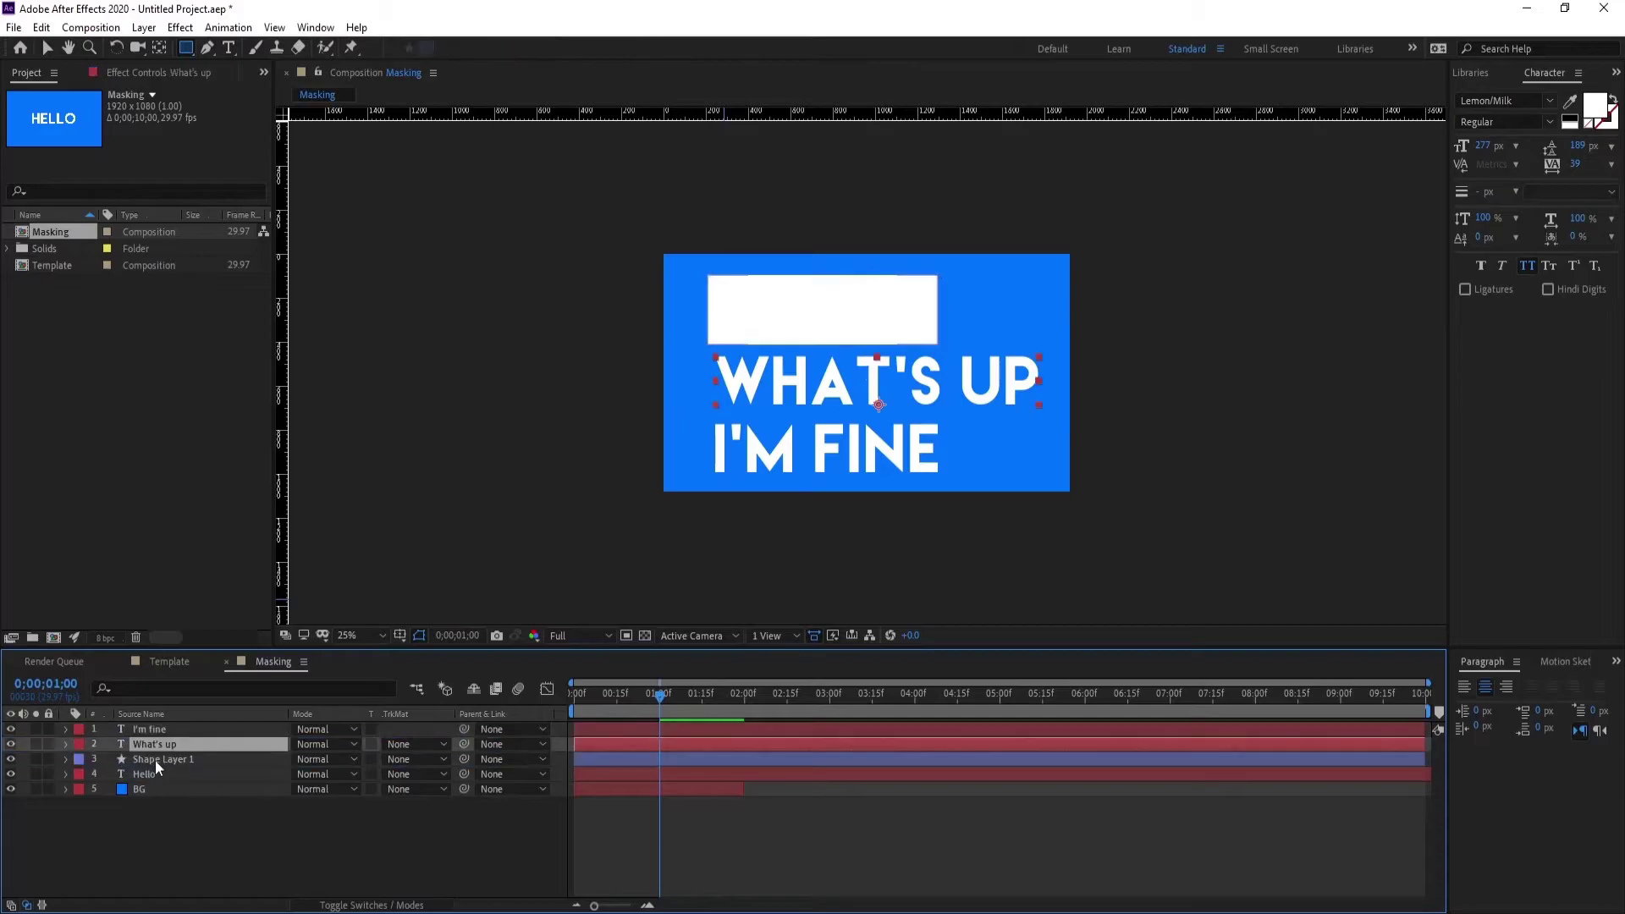
{"action": "right_click", "coordinate": [175, 836]}
{"action": "mouse_move", "coordinate": [254, 644]}
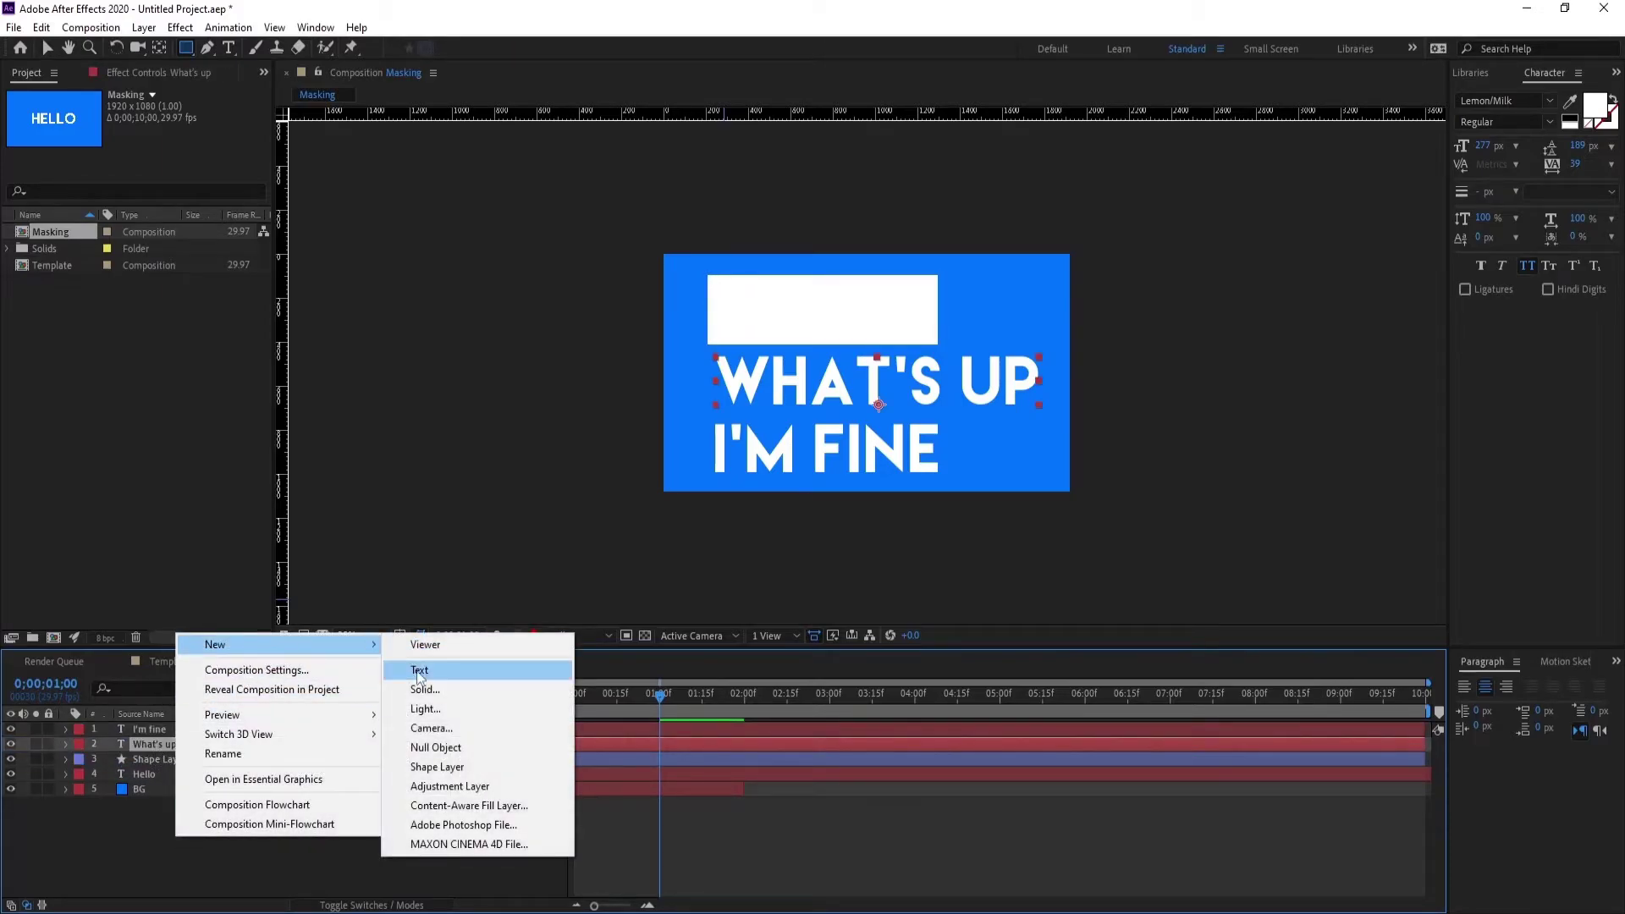
{"action": "left_click", "coordinate": [437, 767]}
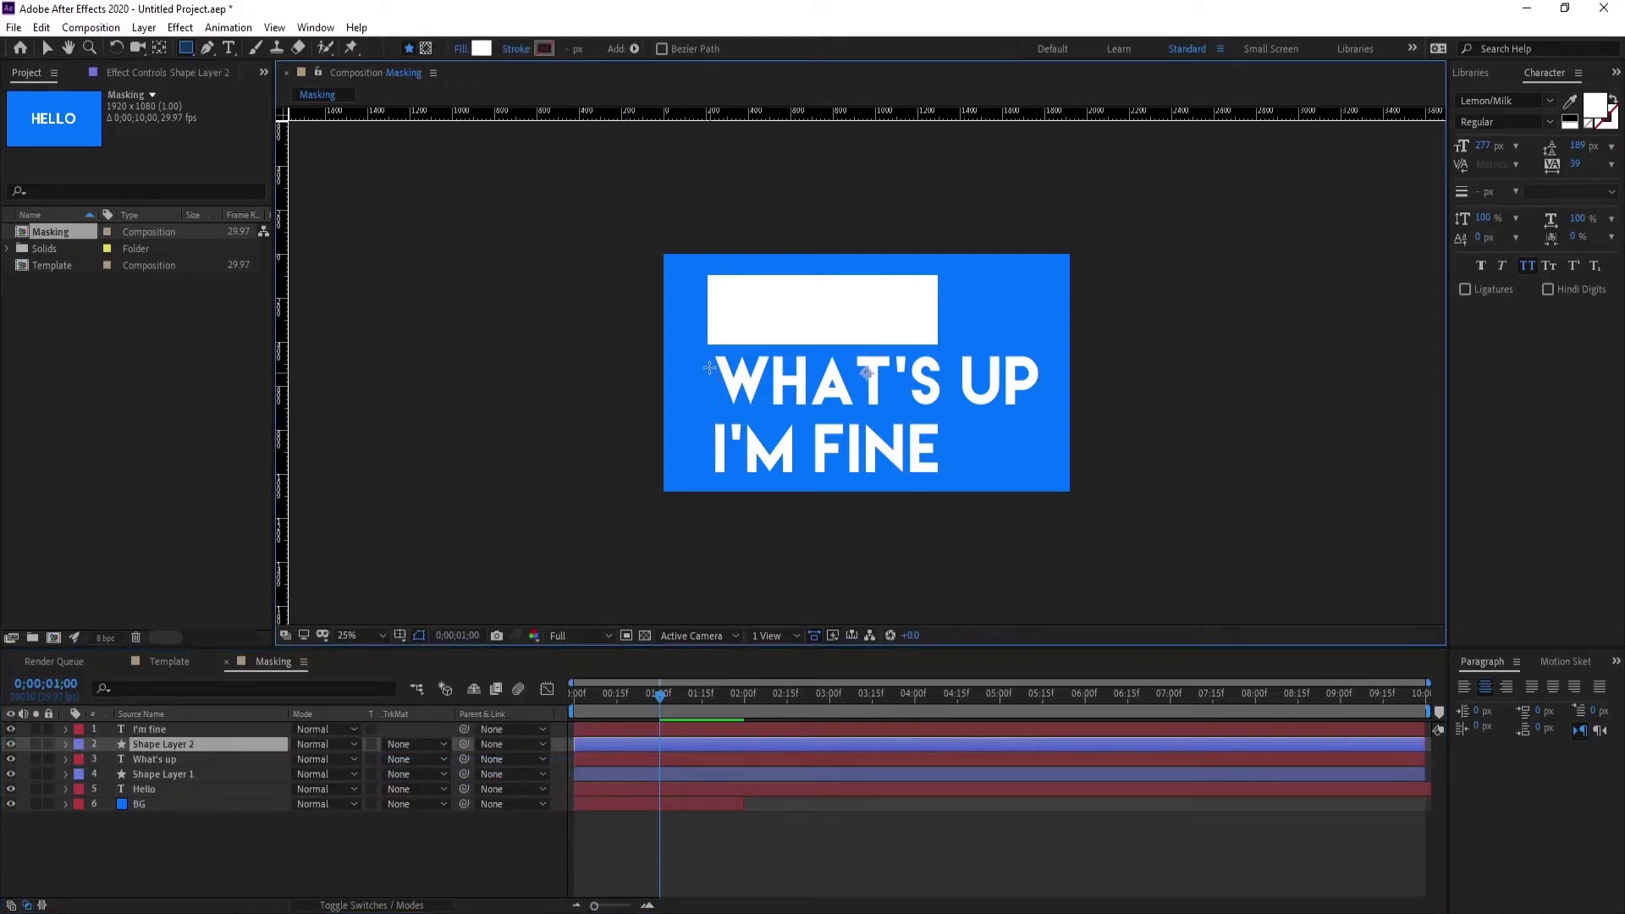
Draw a white rectangle over WHAT'S UP and keyframe its Position from Y 985 at 0;00 to 540 at one second.
{"action": "left_click_drag", "start_coordinate": [705, 348], "coordinate": [1054, 414]}
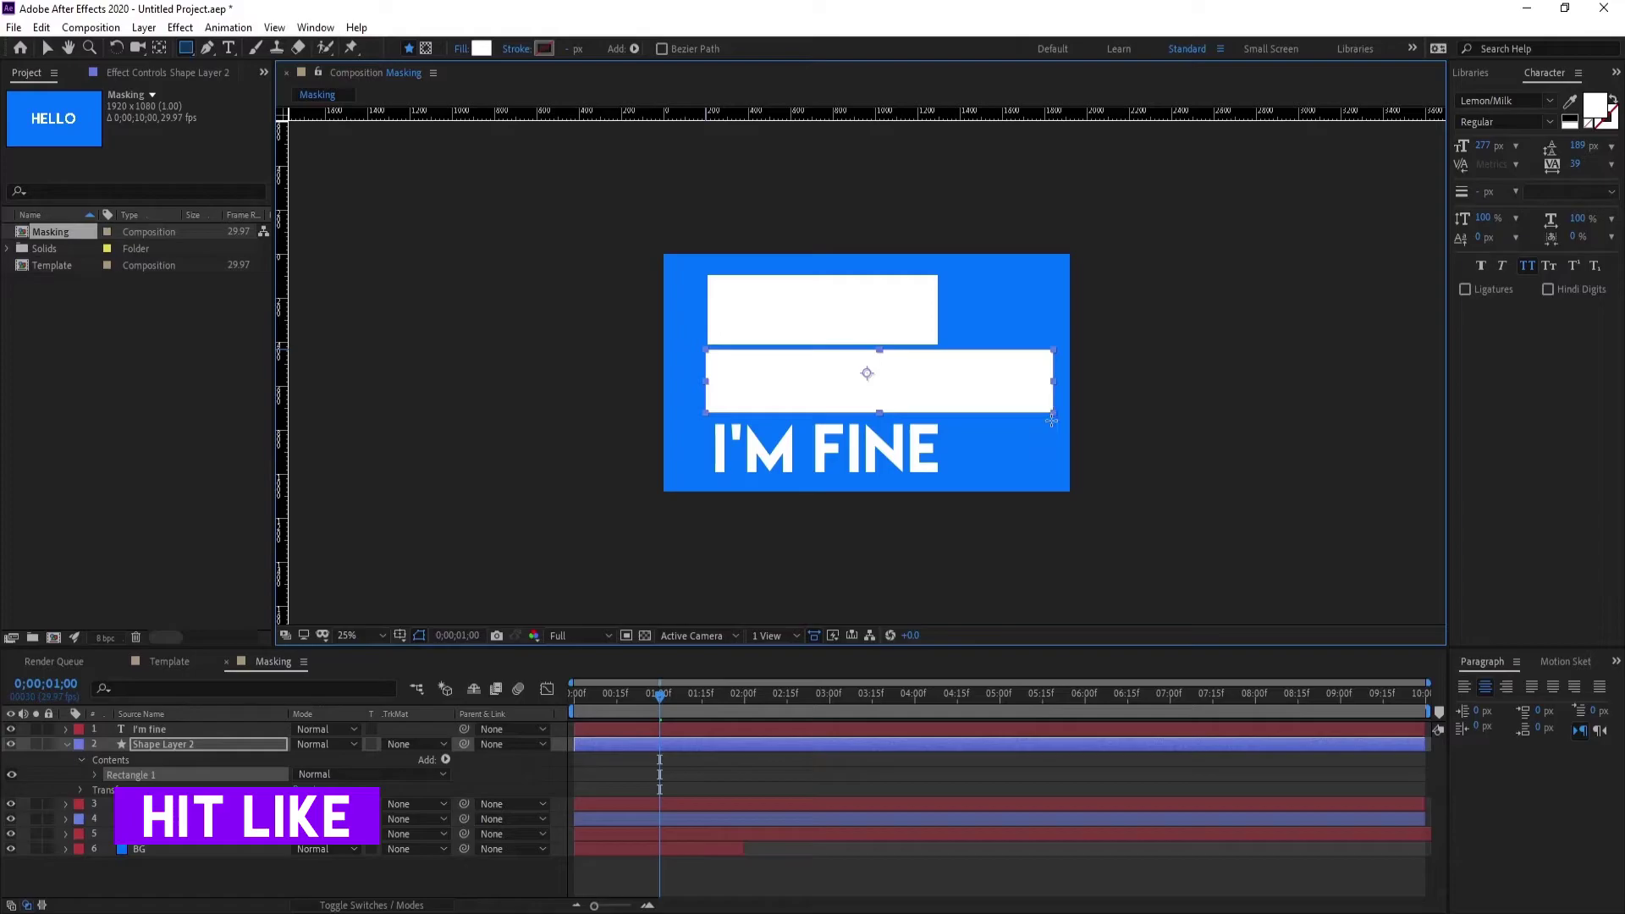
{"action": "left_click", "coordinate": [664, 749]}
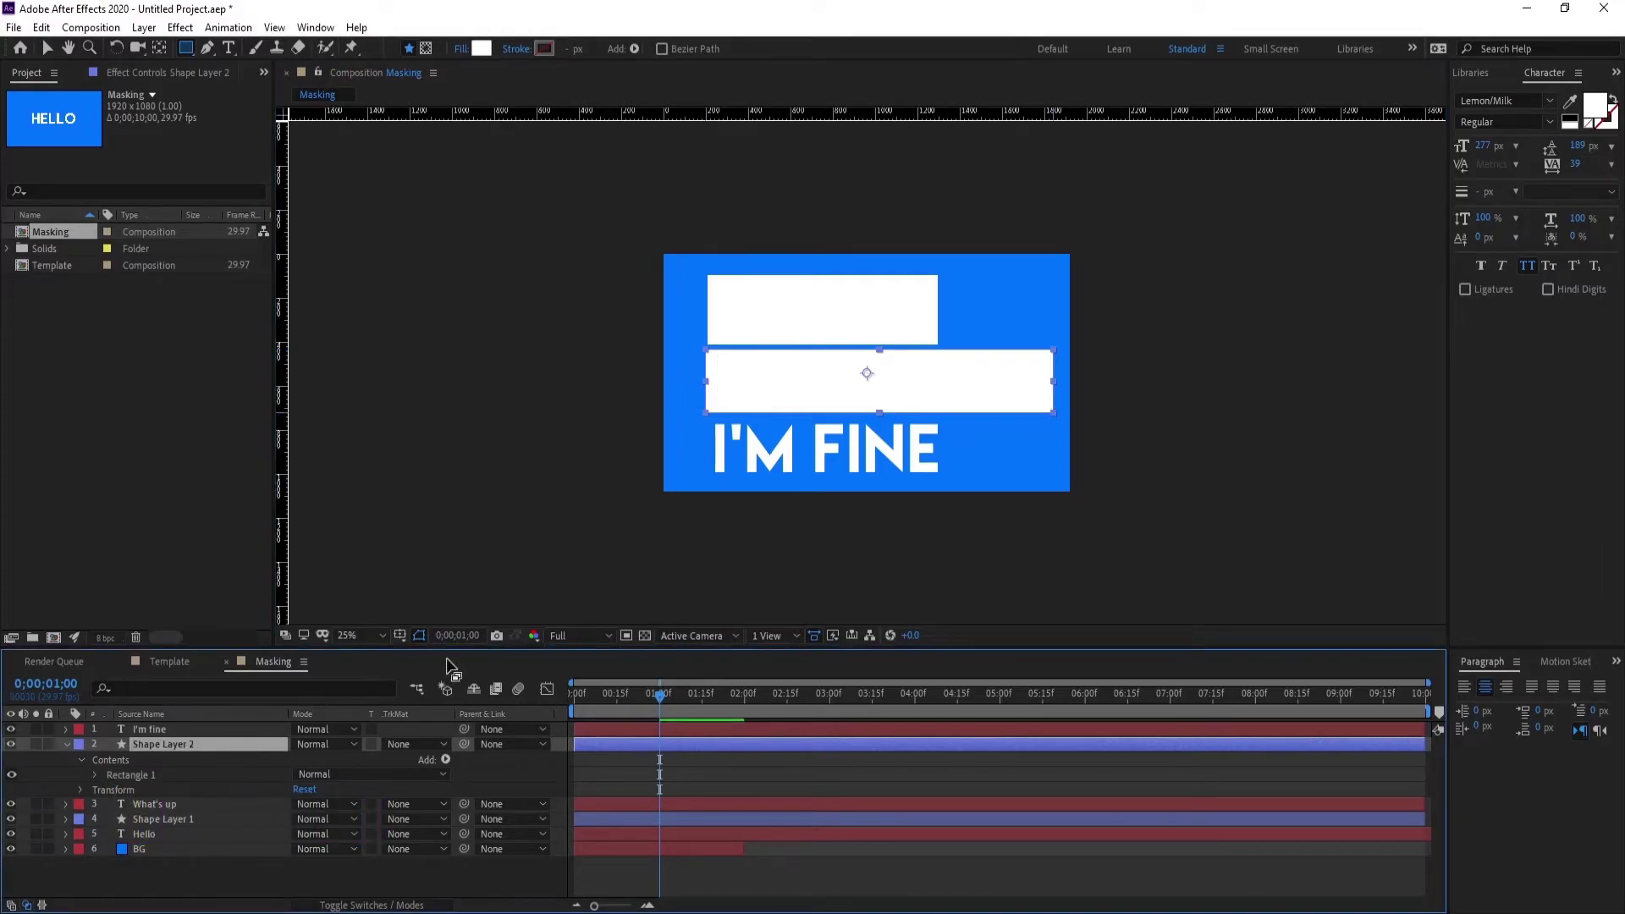
{"action": "key", "text": "p"}
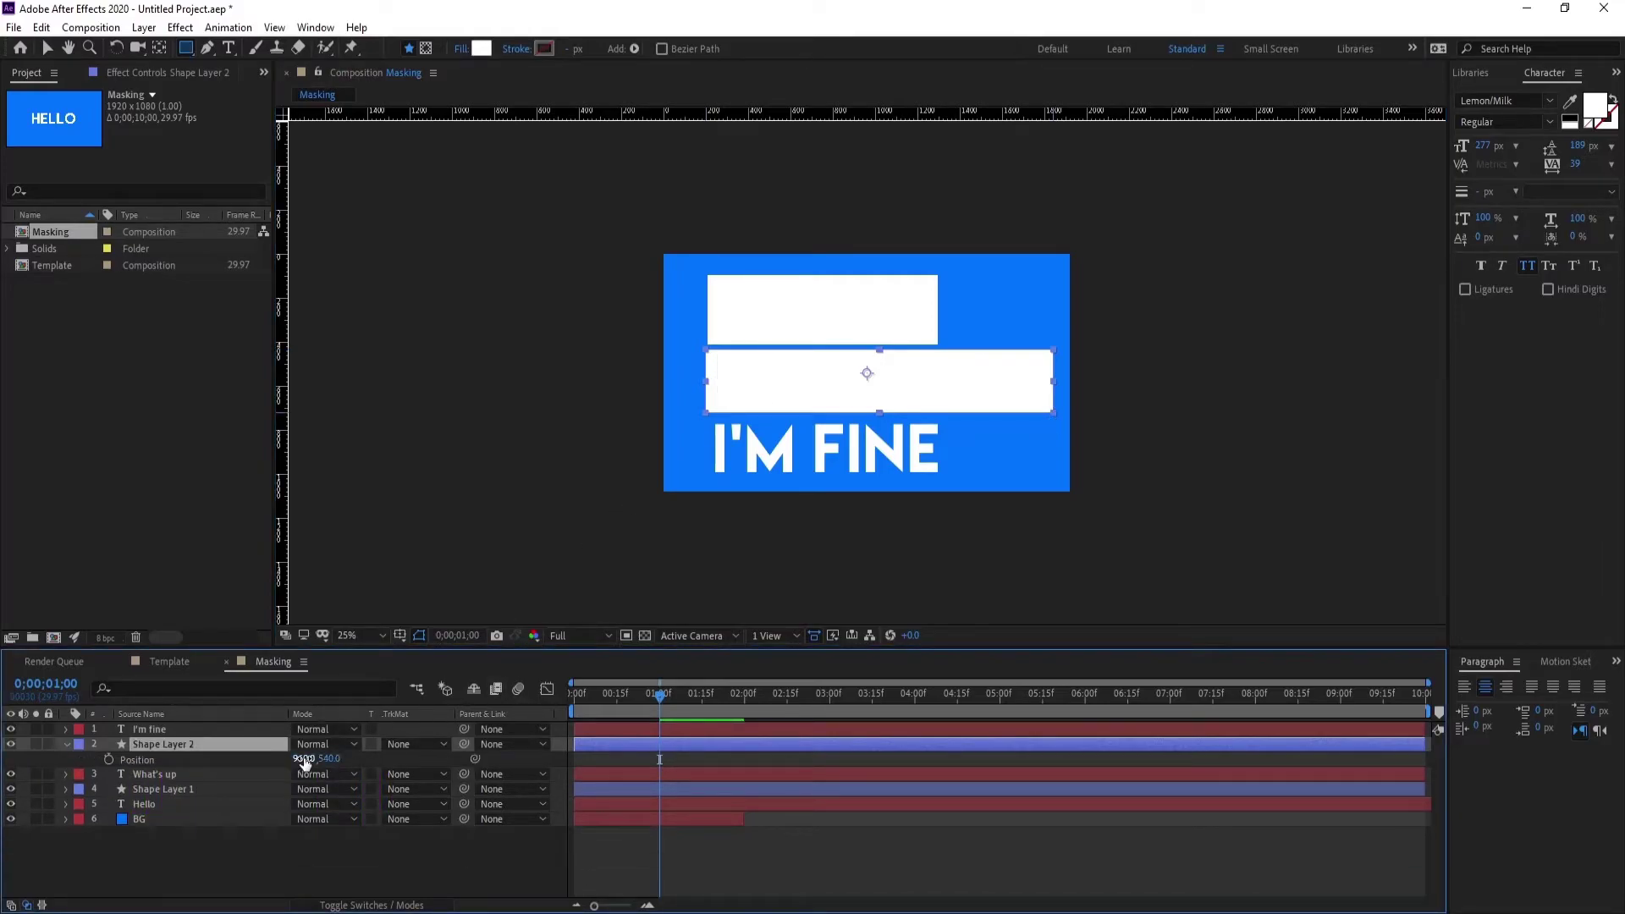
{"action": "left_click_drag", "start_coordinate": [621, 698], "coordinate": [658, 707]}
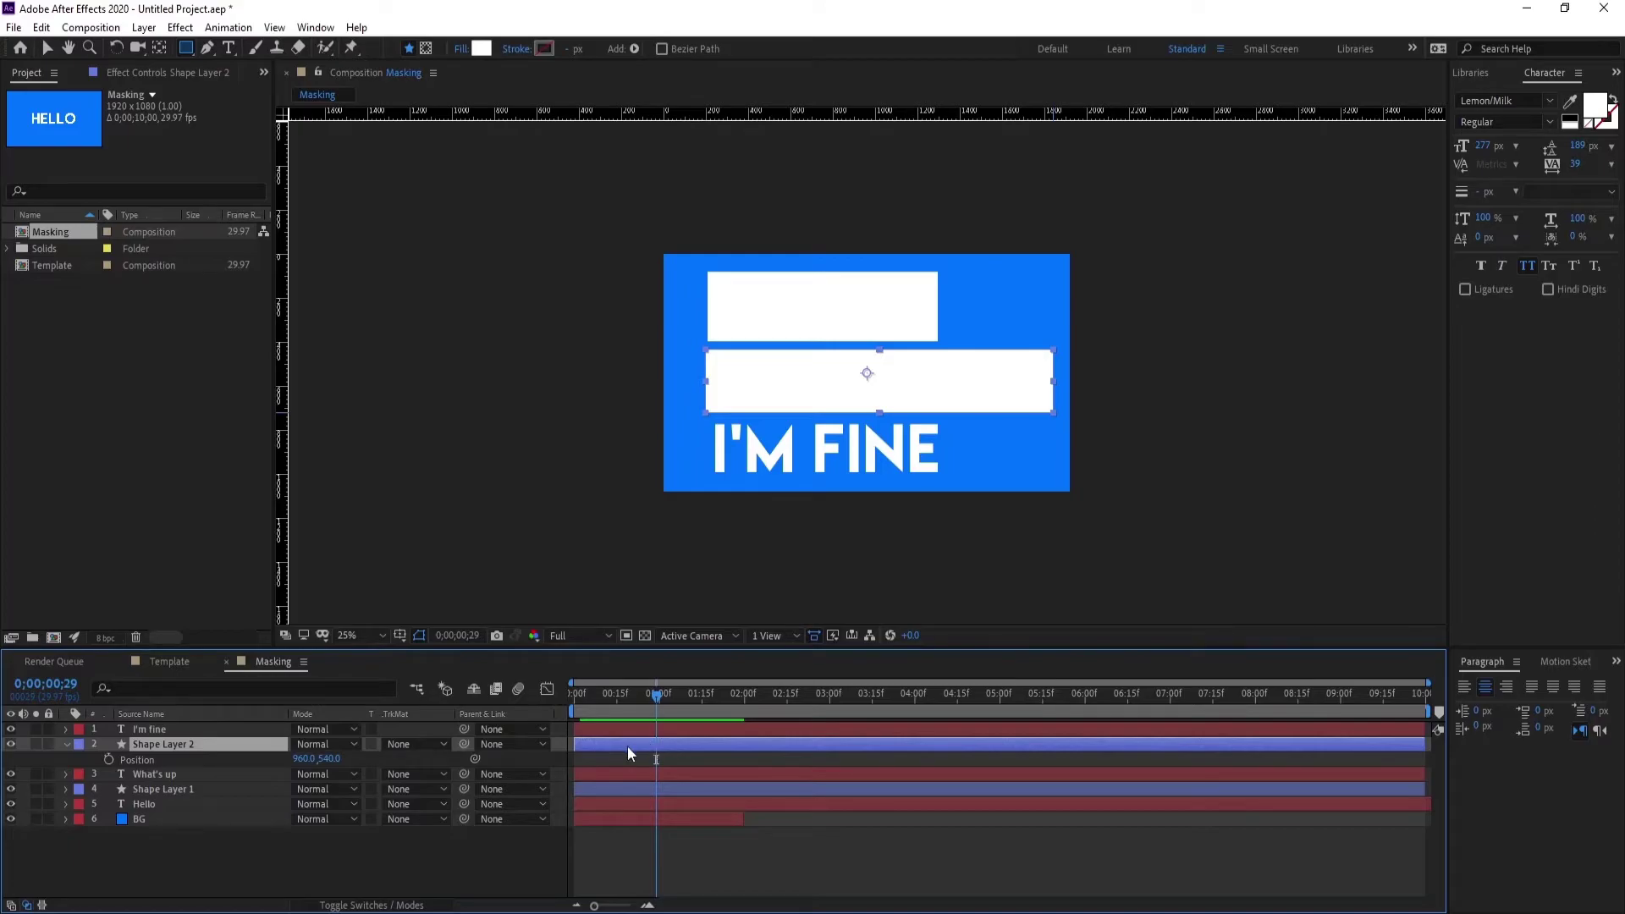
{"action": "left_click", "coordinate": [108, 759]}
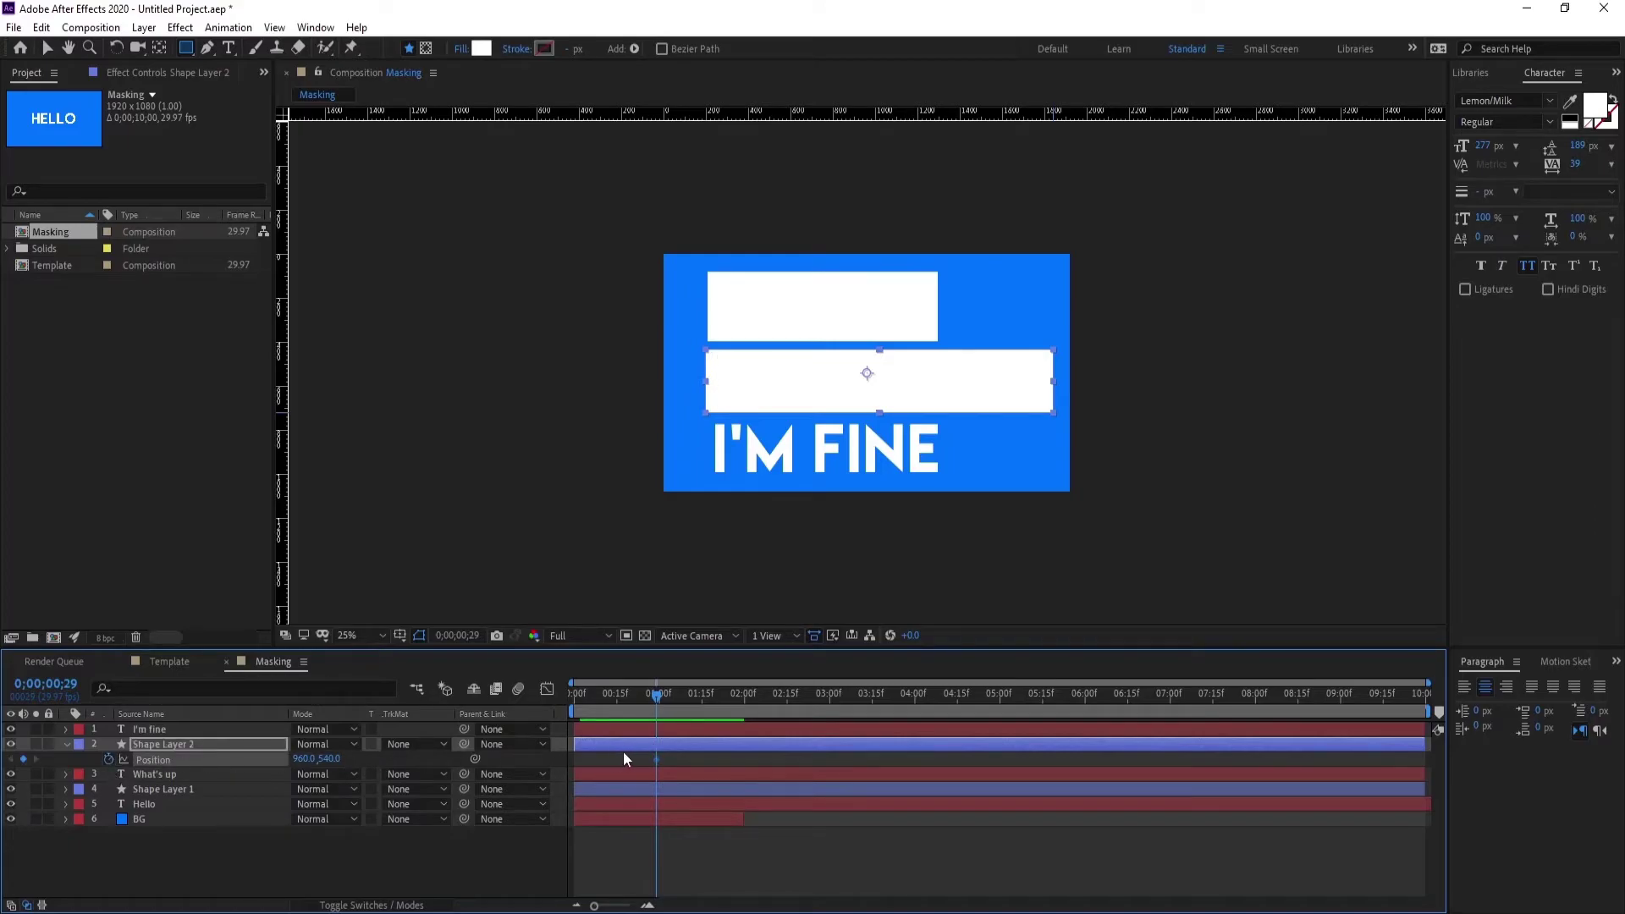
{"action": "left_click_drag", "start_coordinate": [619, 704], "coordinate": [568, 703]}
{"action": "left_click_drag", "start_coordinate": [328, 758], "coordinate": [697, 776]}
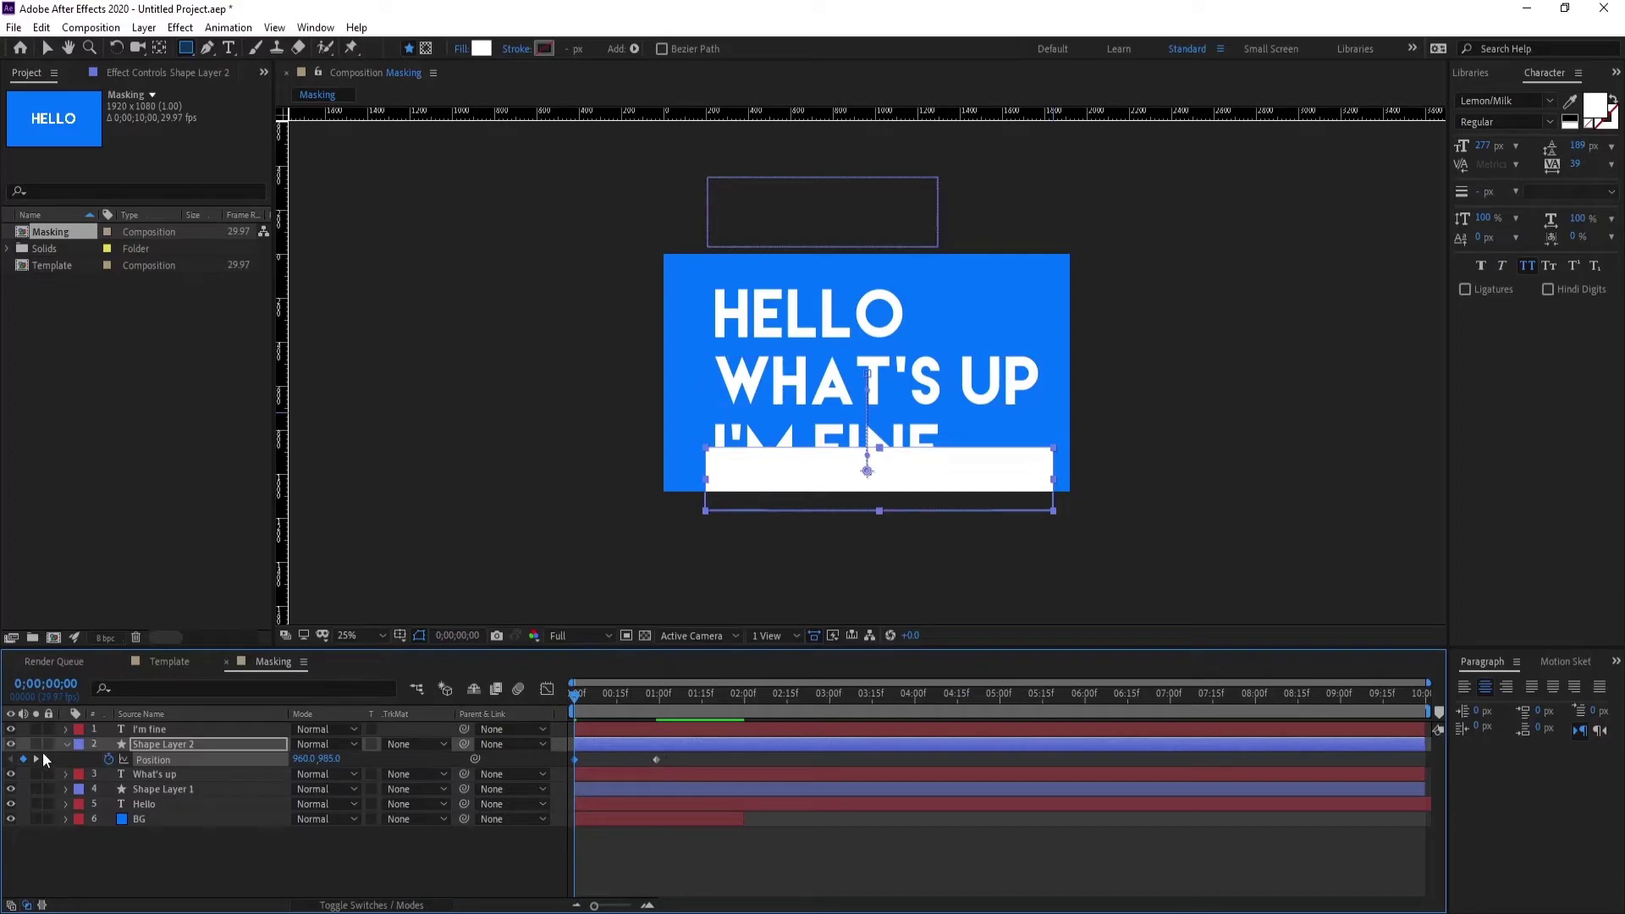
{"action": "left_click", "coordinate": [66, 744]}
Select the I'm fine layer and add a third empty shape layer above it.
{"action": "right_click", "coordinate": [130, 842]}
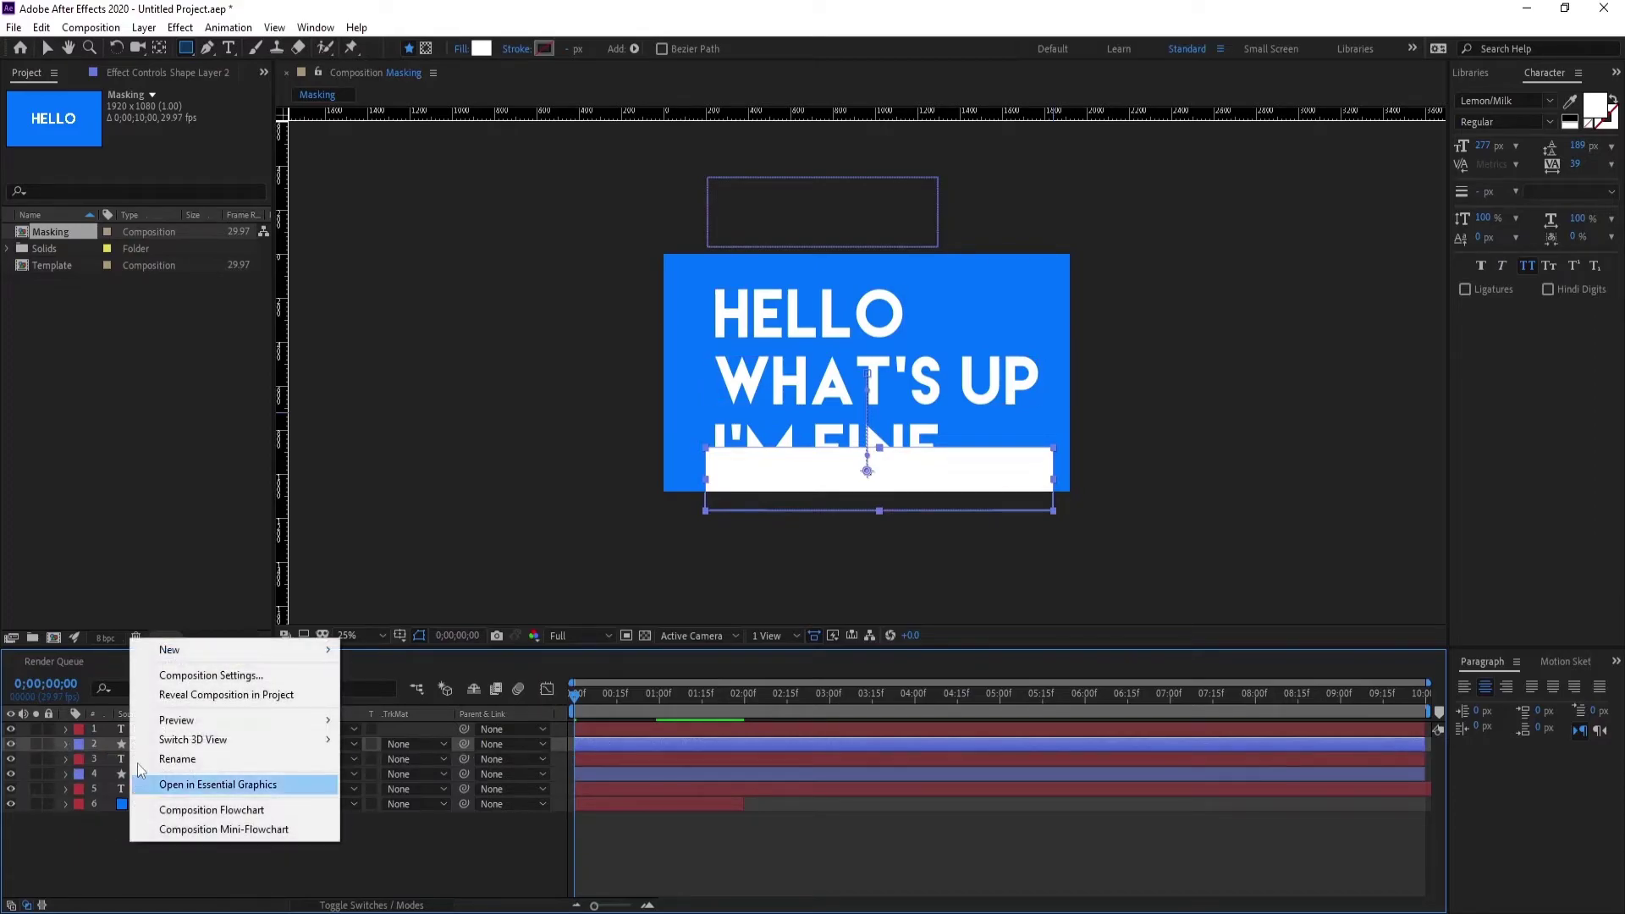
{"action": "left_click", "coordinate": [119, 729]}
{"action": "right_click", "coordinate": [218, 846]}
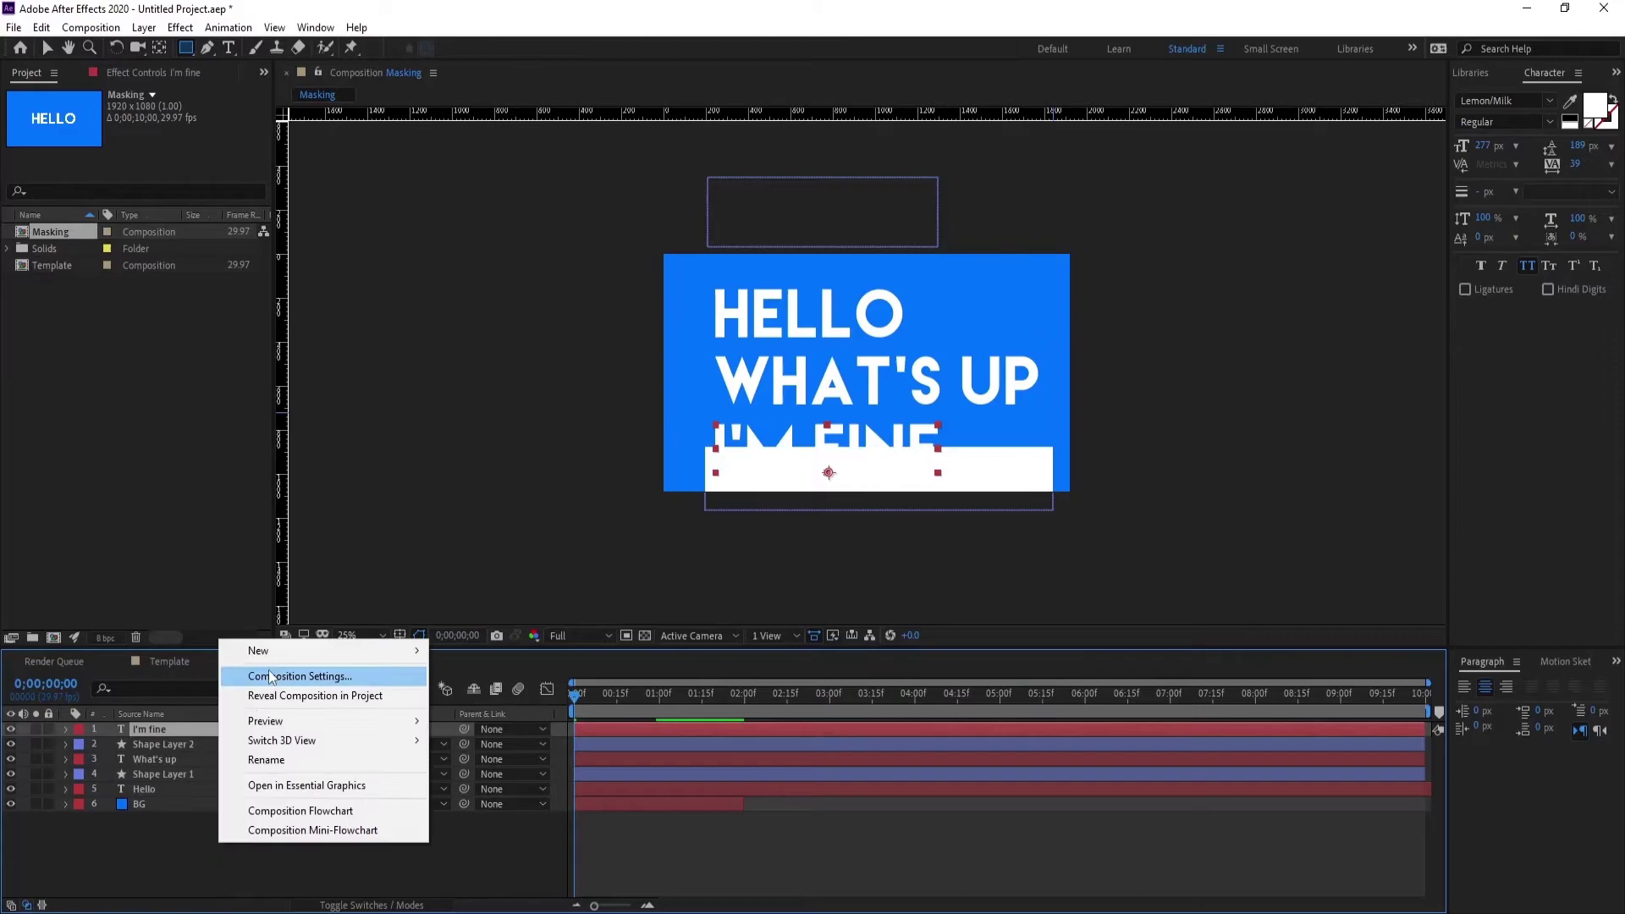
{"action": "mouse_move", "coordinate": [356, 650]}
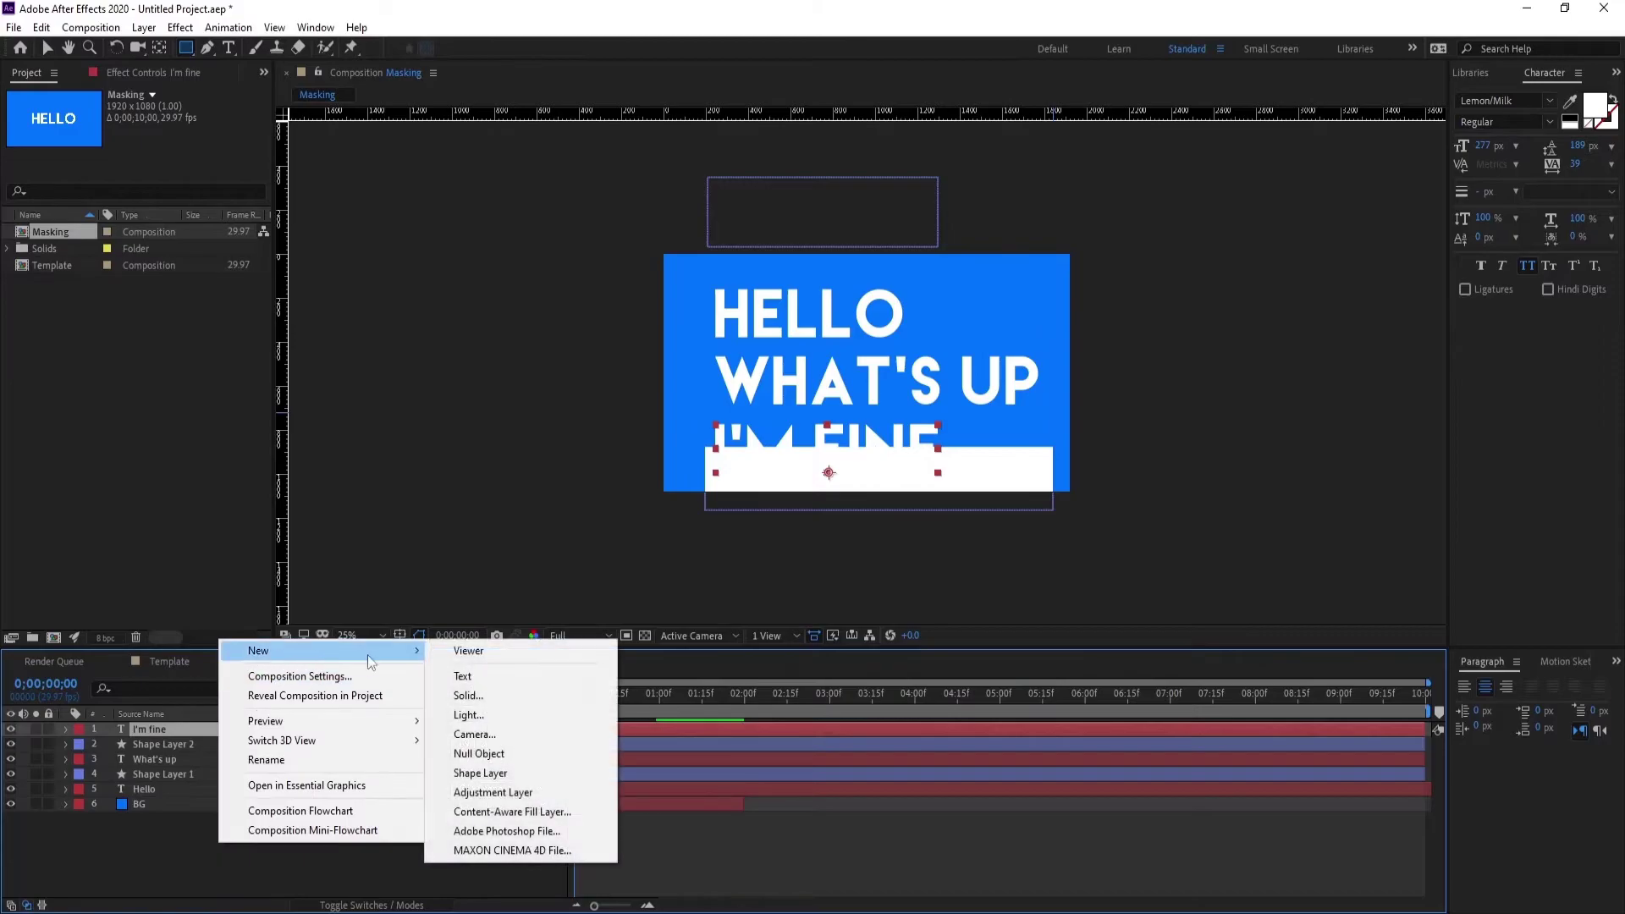
{"action": "left_click", "coordinate": [479, 774]}
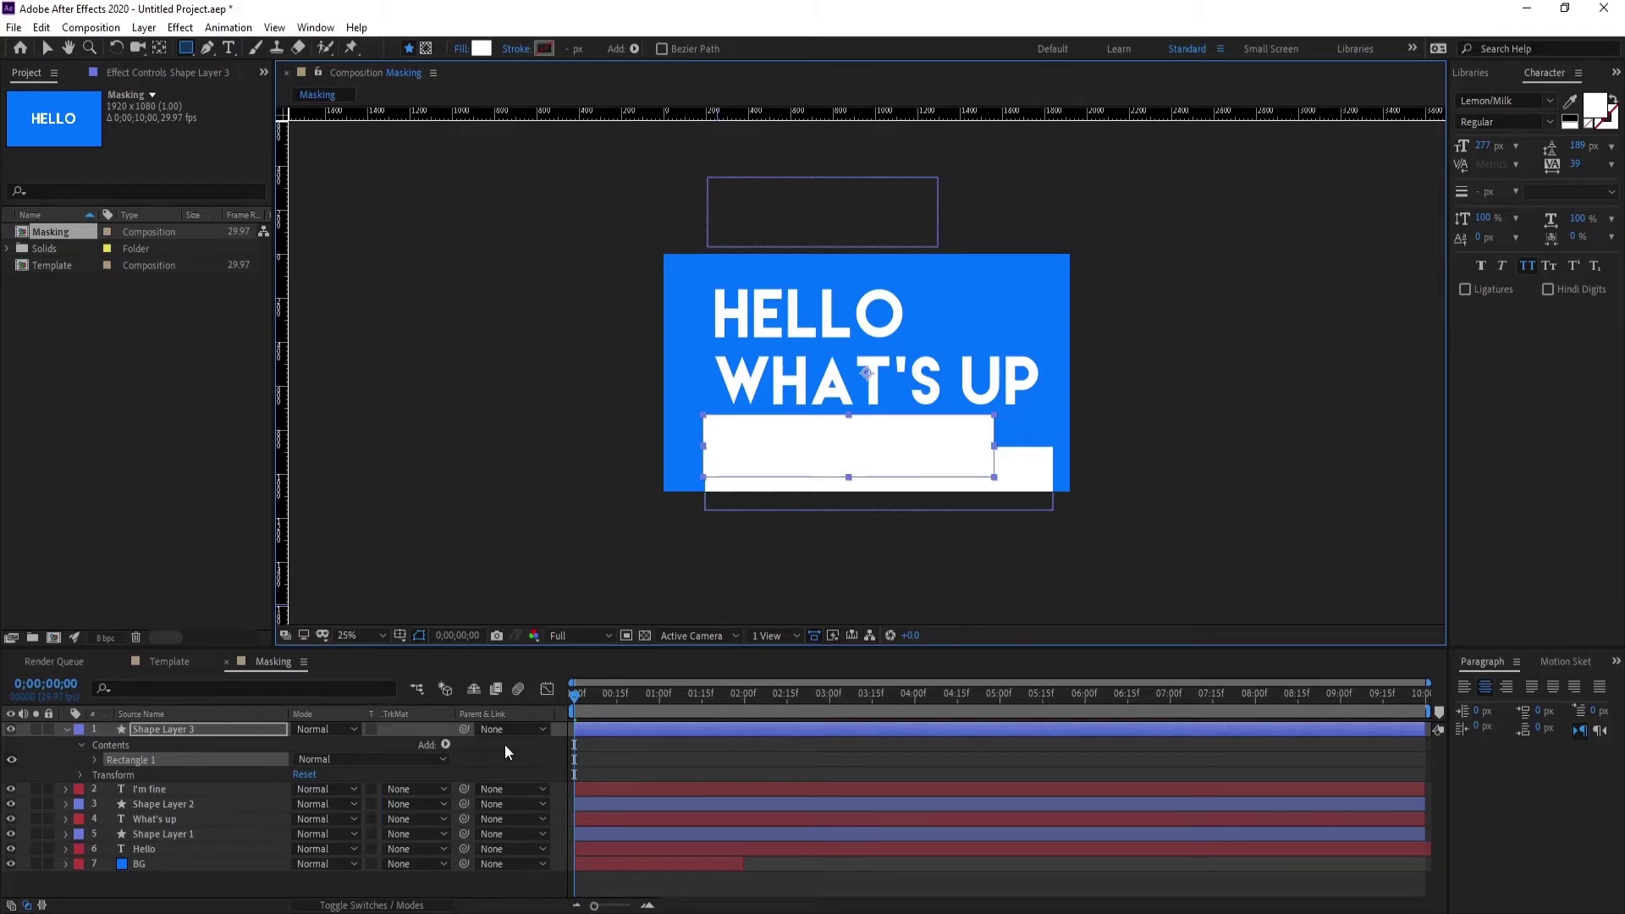
Keyframe Shape Layer 3's Position at about one second, starting off-frame left at time zero.
{"action": "key", "text": "p"}
{"action": "left_click", "coordinate": [107, 744]}
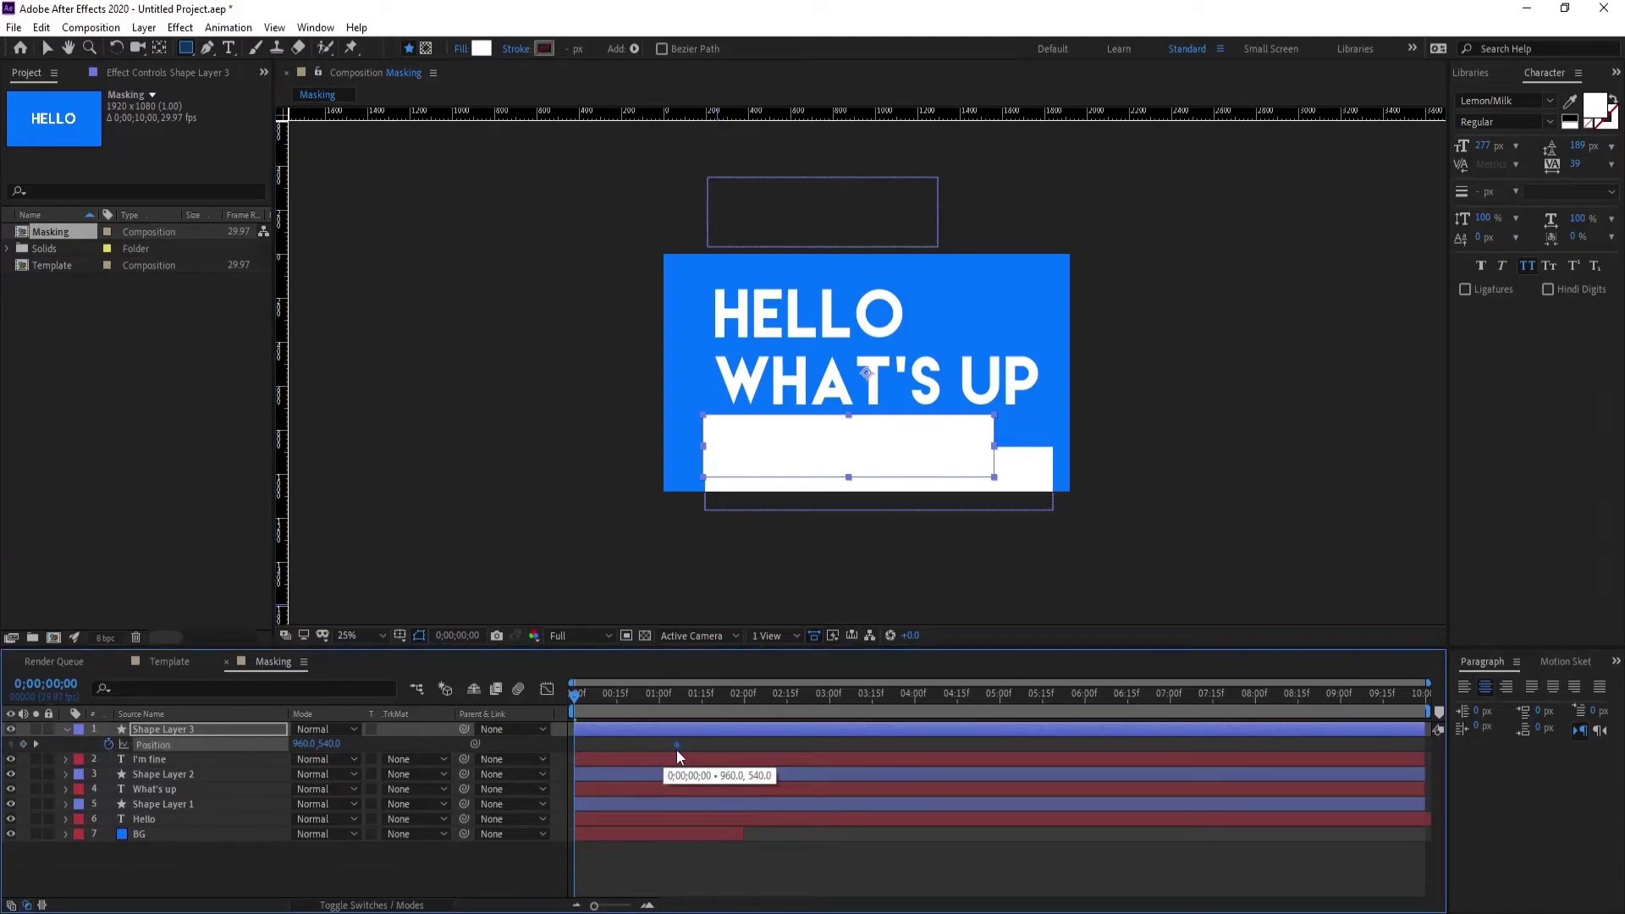
{"action": "left_click_drag", "start_coordinate": [704, 749], "coordinate": [665, 745]}
{"action": "left_click_drag", "start_coordinate": [303, 743], "coordinate": [279, 750]}
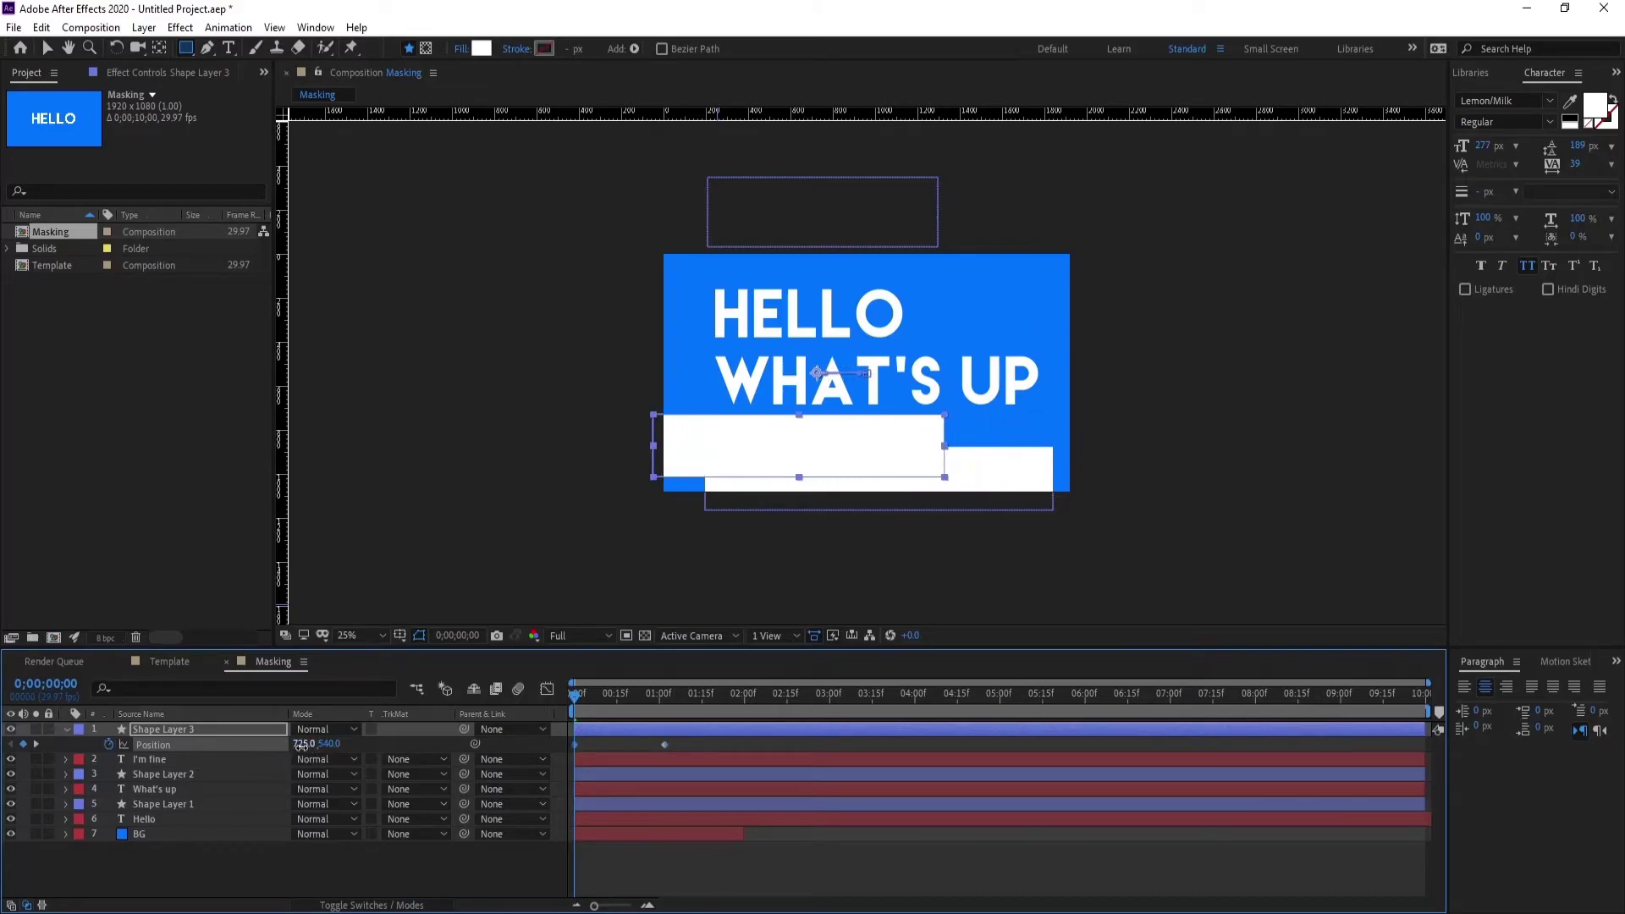
{"action": "left_click_drag", "start_coordinate": [301, 745], "coordinate": [5, 755]}
{"action": "left_click_drag", "start_coordinate": [280, 750], "coordinate": [10, 756]}
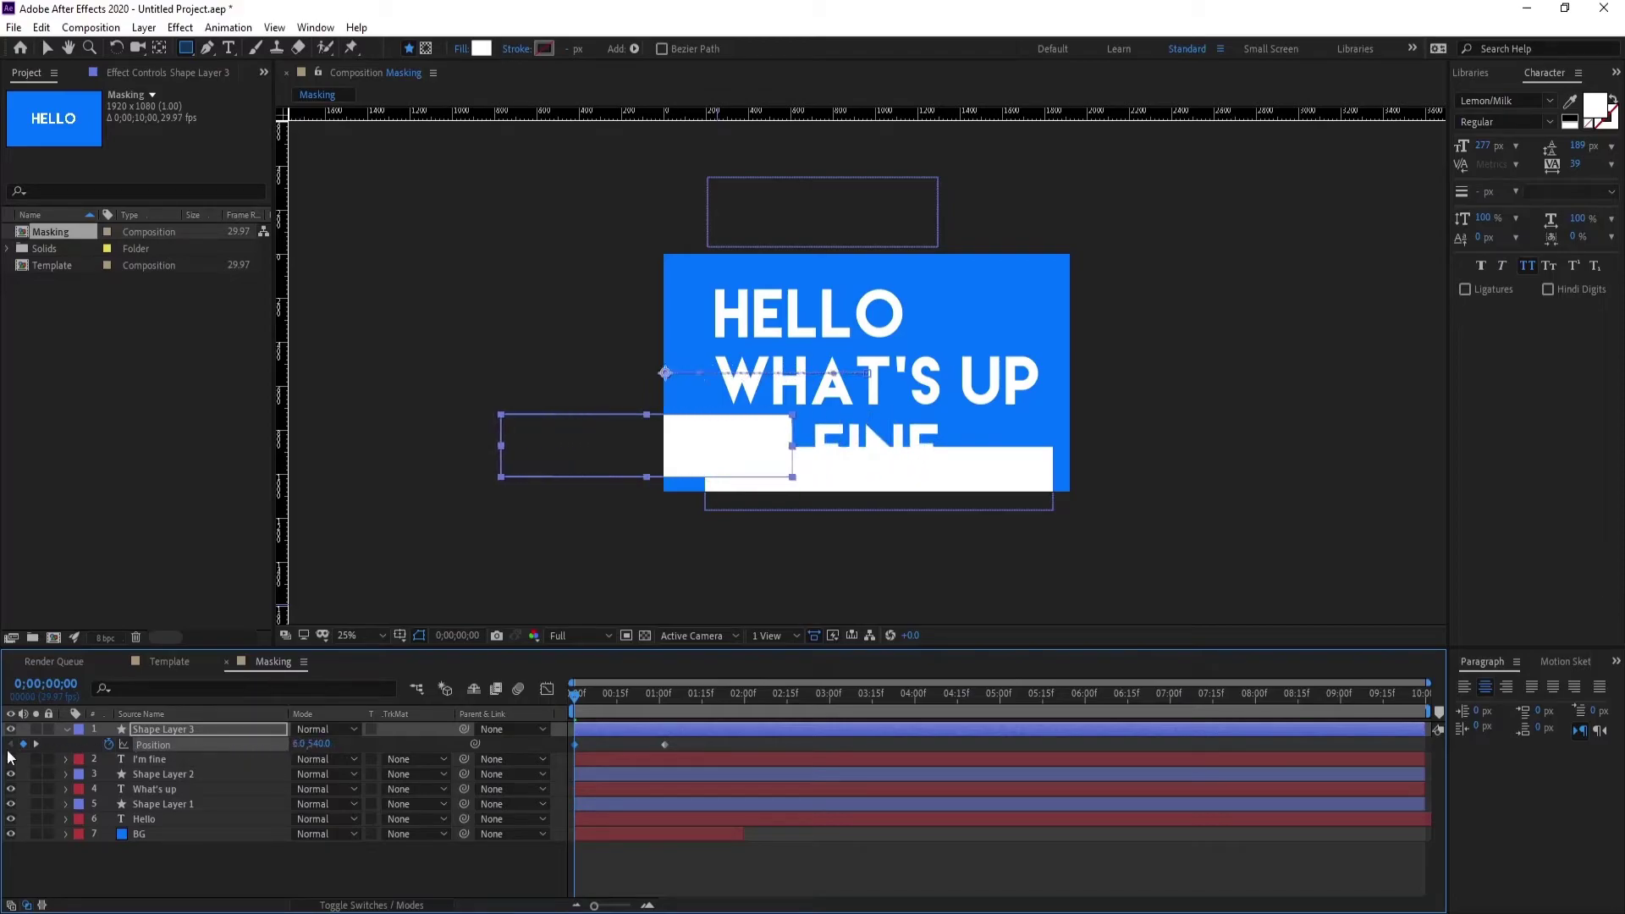
{"action": "left_click_drag", "start_coordinate": [290, 744], "coordinate": [4, 745]}
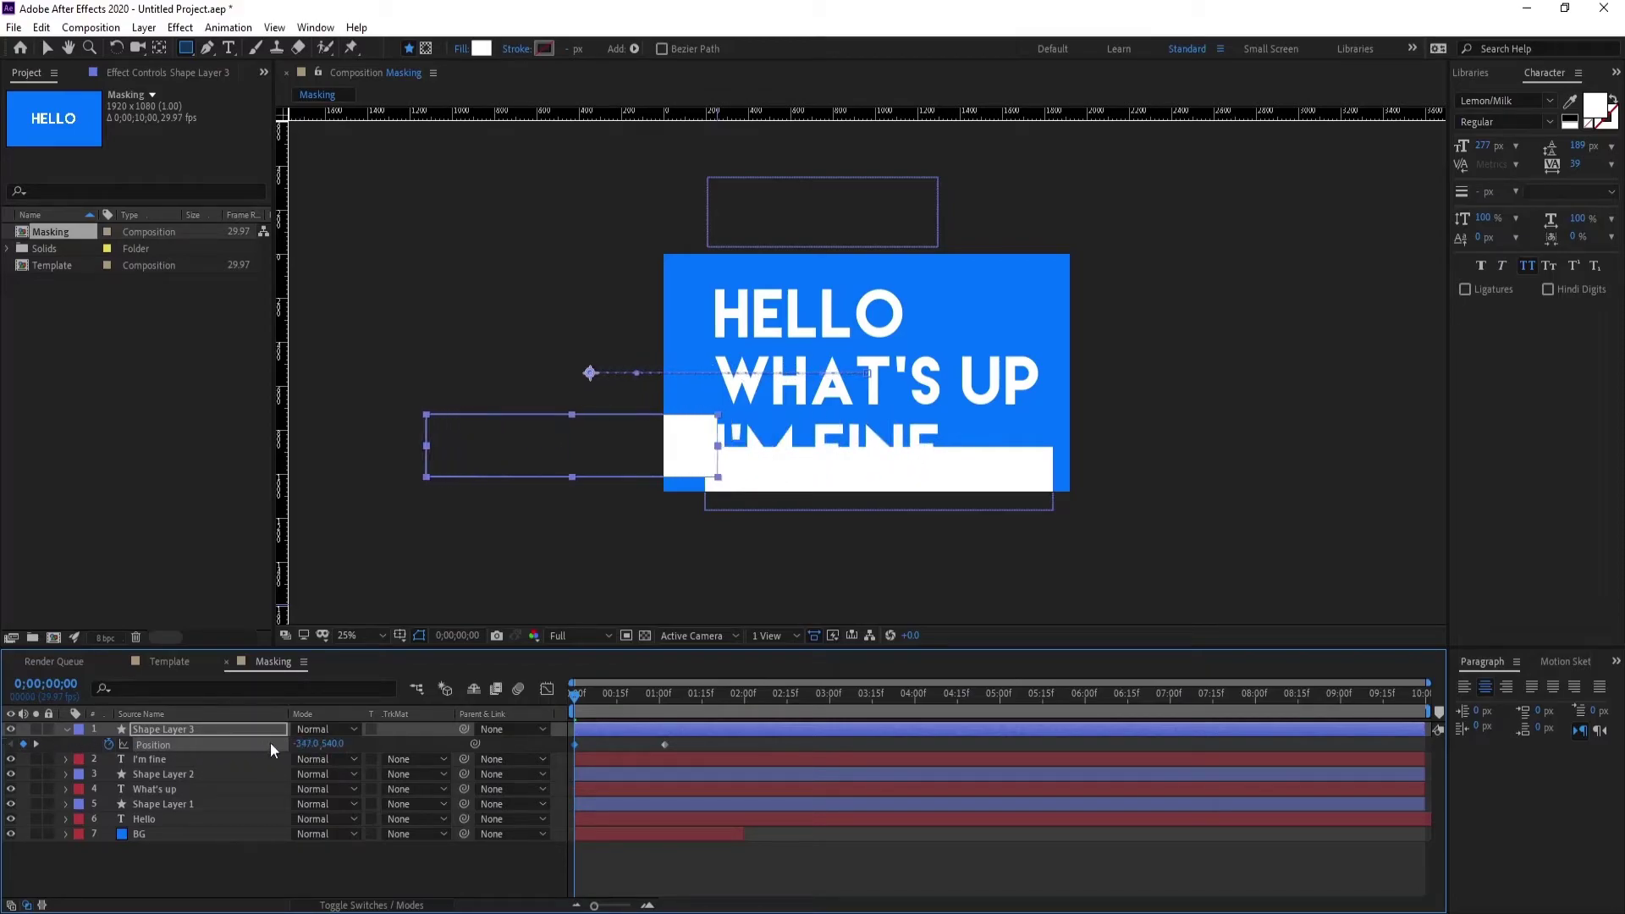
{"action": "left_click_drag", "start_coordinate": [306, 744], "coordinate": [4, 748]}
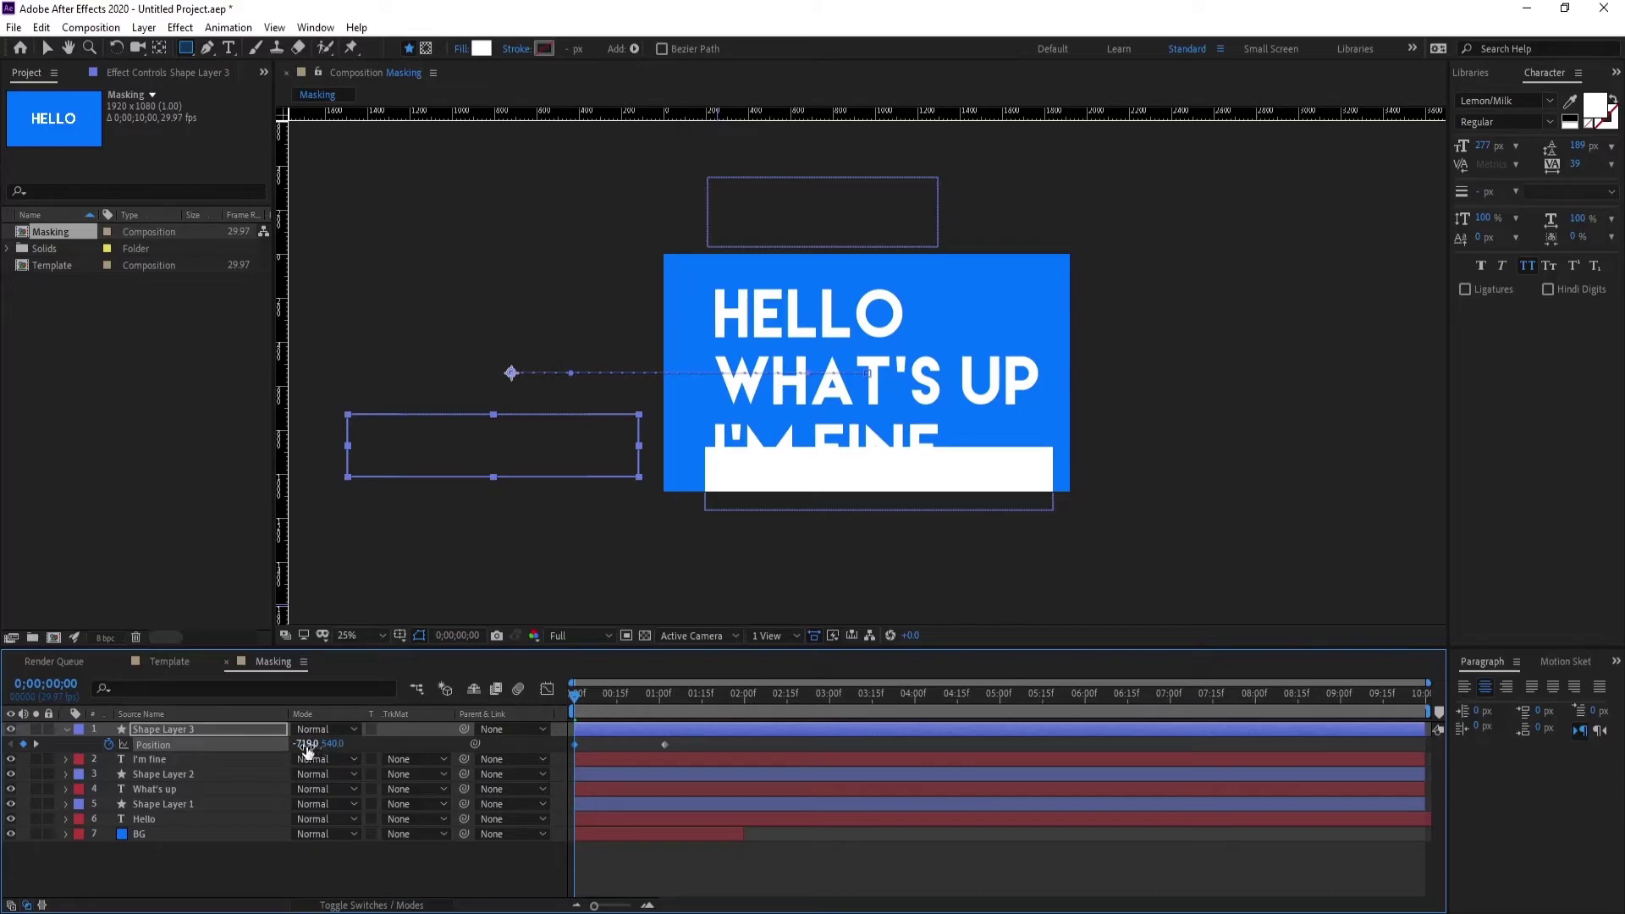
Compare the Position values of the I'm fine layer and Shape Layer 2.
{"action": "left_click", "coordinate": [230, 761]}
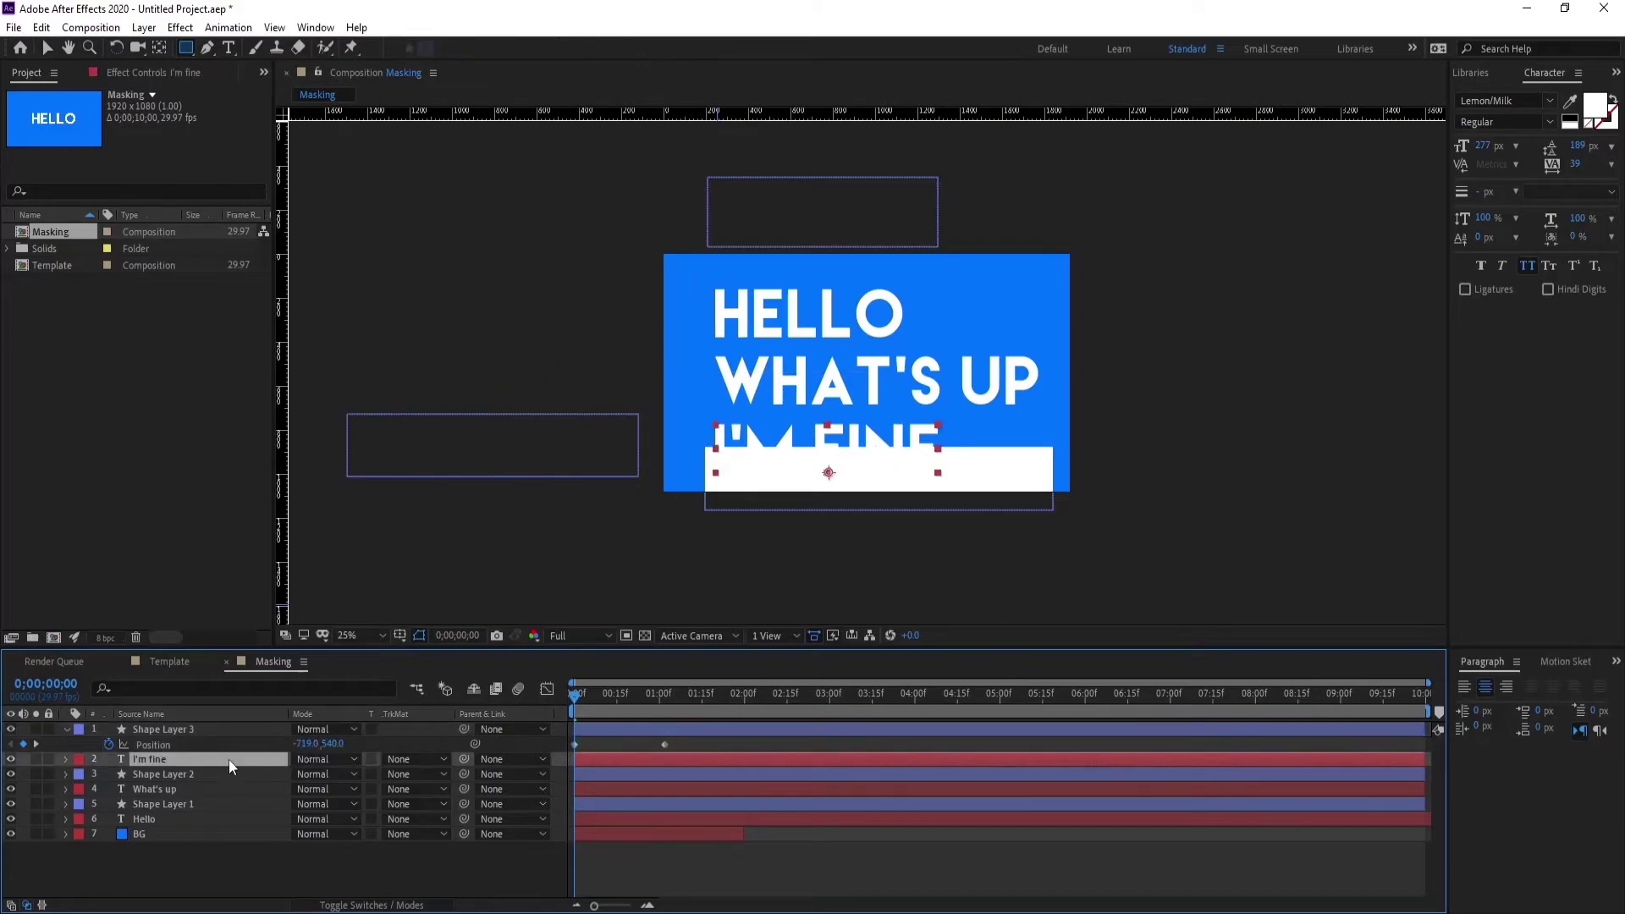
{"action": "key", "text": "p"}
{"action": "left_click", "coordinate": [236, 794]}
{"action": "key", "text": "p"}
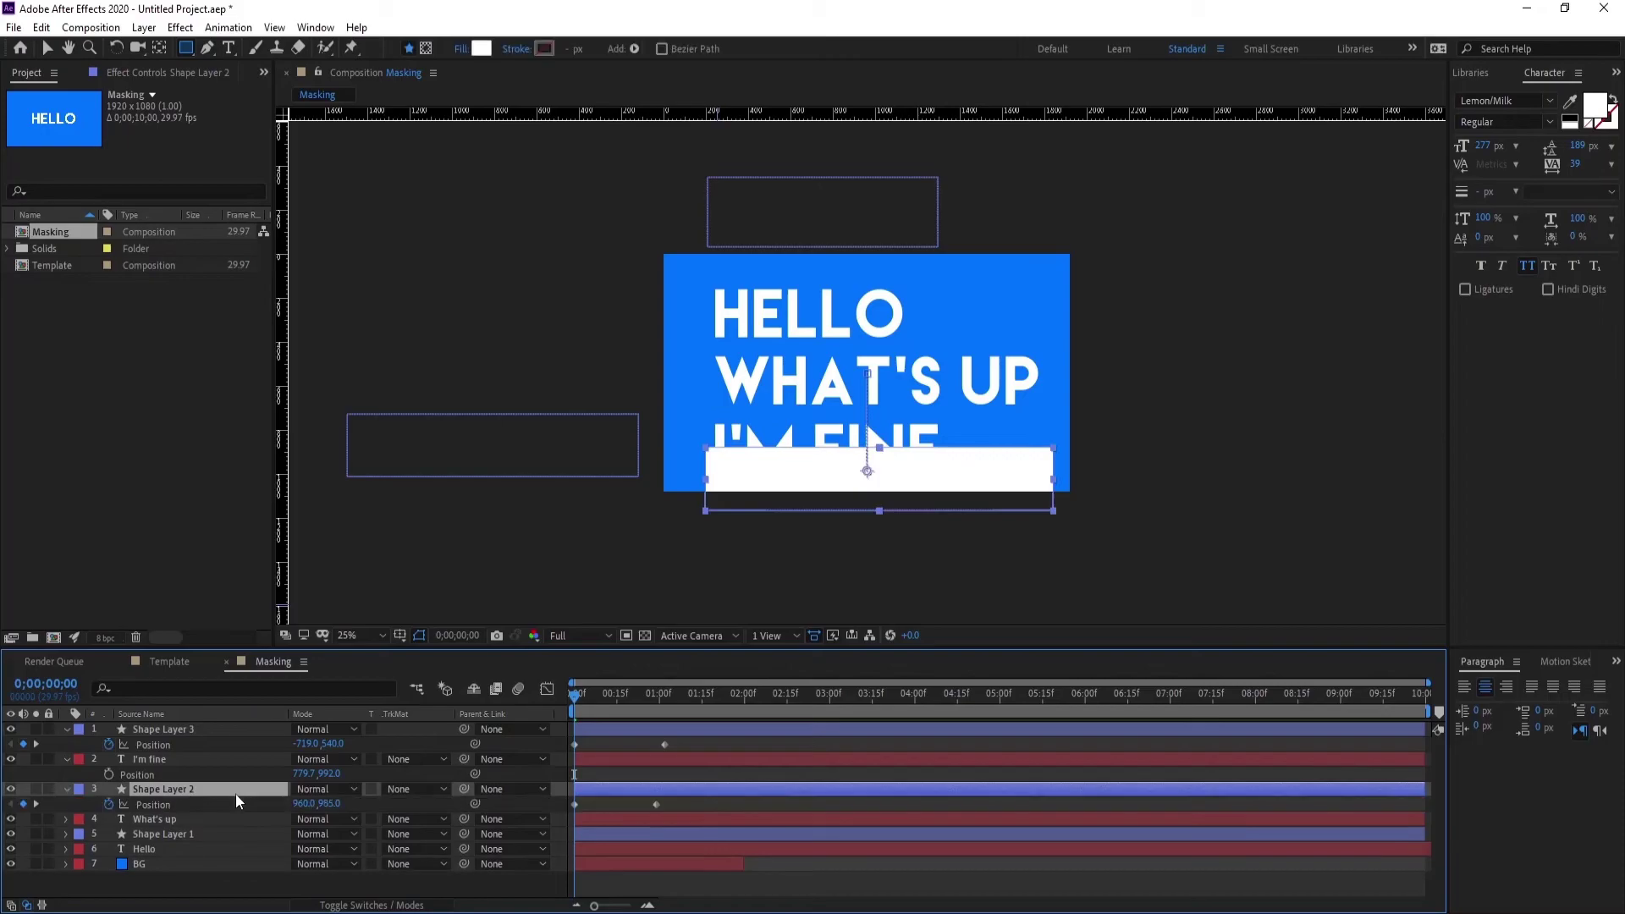
{"action": "key", "text": "p"}
{"action": "left_click", "coordinate": [235, 761]}
{"action": "key", "text": "p"}
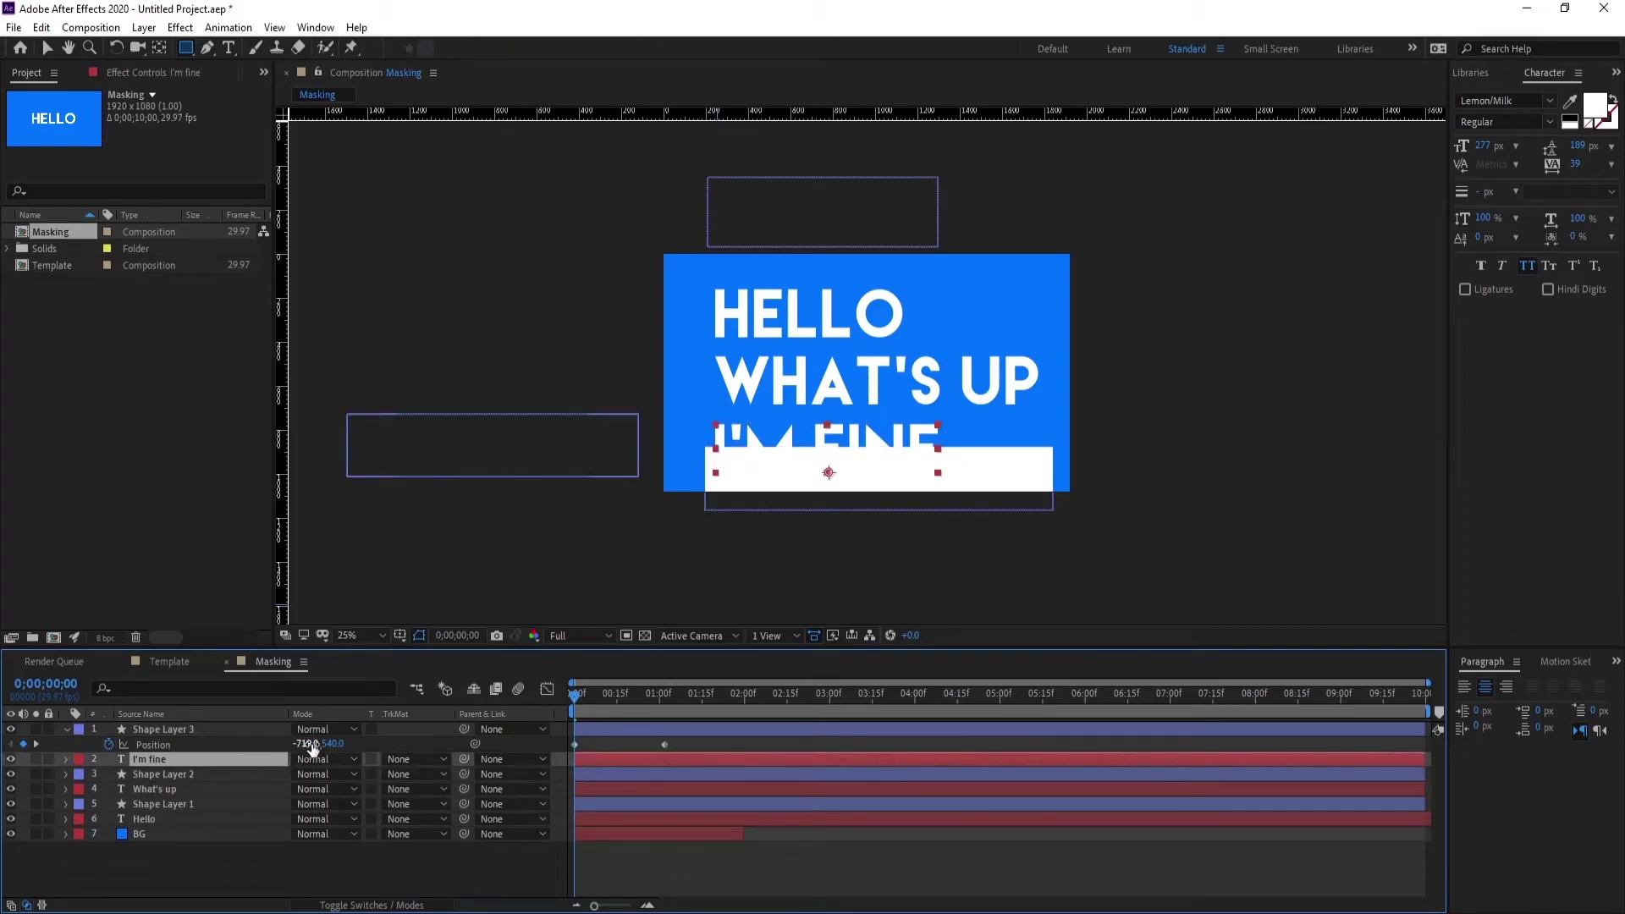
Fine-tune the third rectangle's starting position, nudging X to -610.
{"action": "left_click_drag", "start_coordinate": [315, 742], "coordinate": [238, 744]}
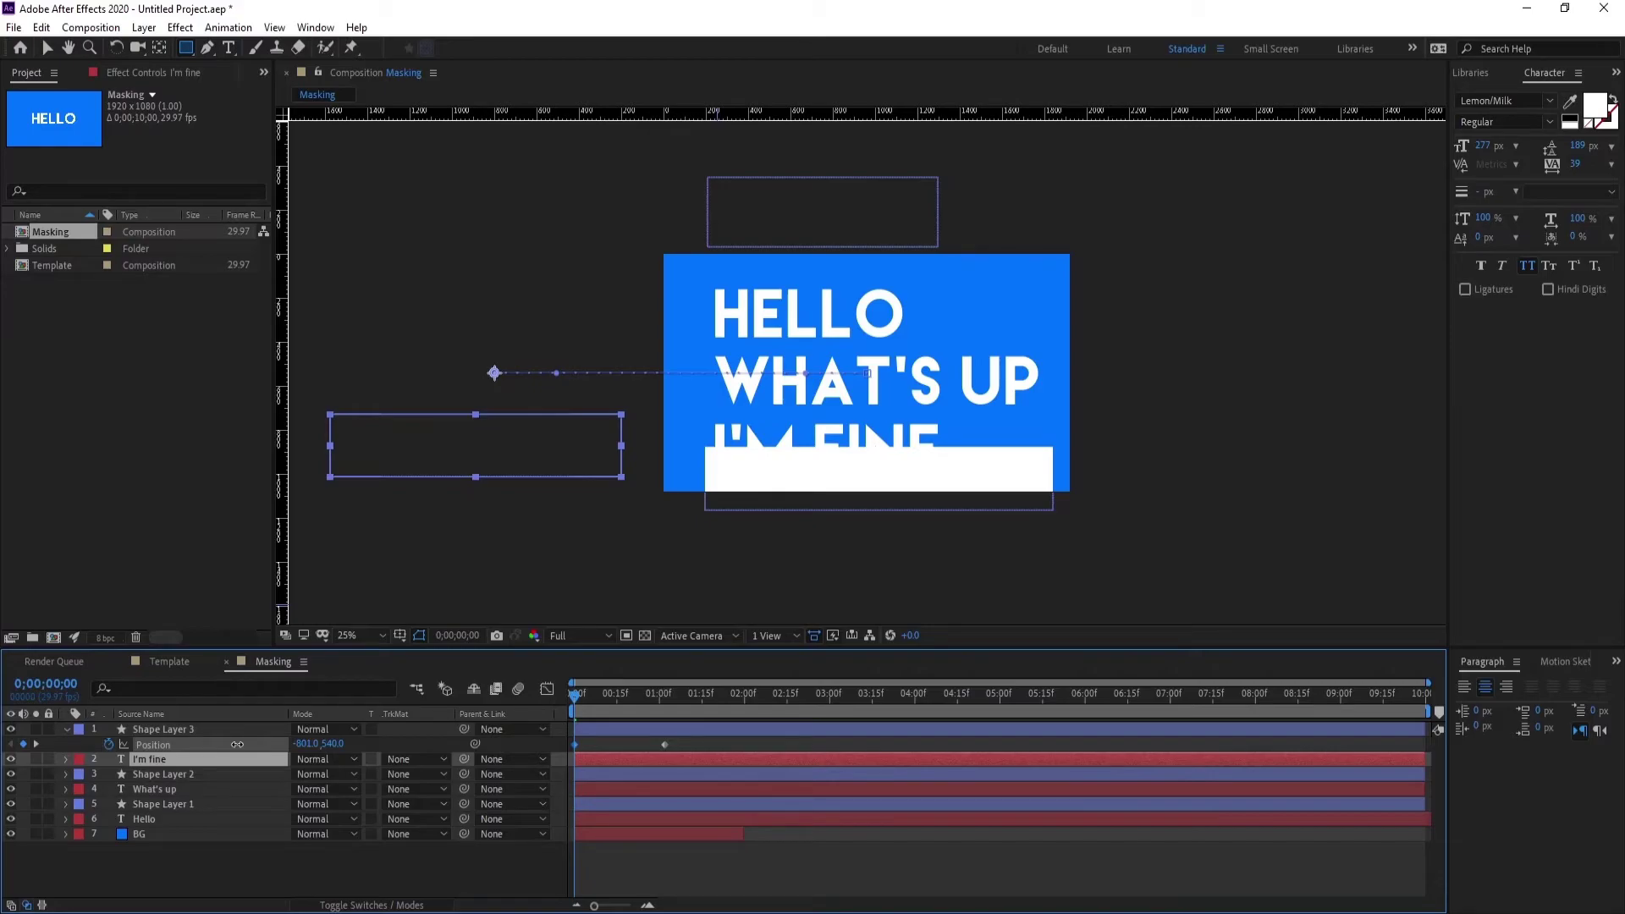
{"action": "left_click", "coordinate": [238, 744]}
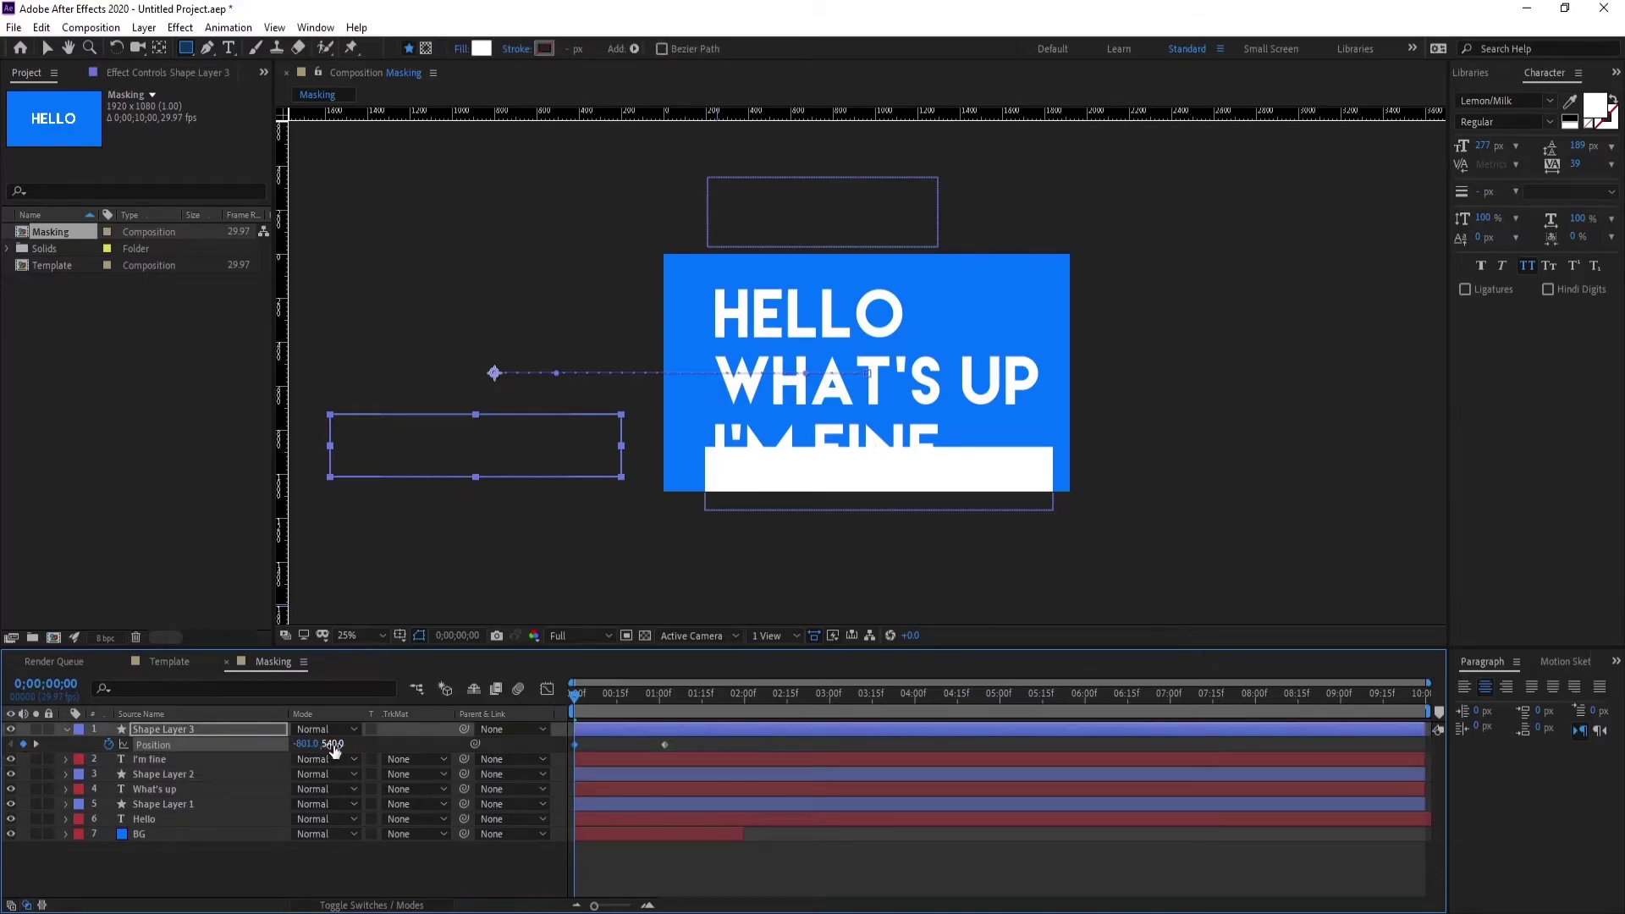
{"action": "left_click_drag", "start_coordinate": [332, 745], "coordinate": [319, 748]}
Raise the third rectangle's start Y to 299, then select the Position keyframes of all three shape layers.
{"action": "left_click_drag", "start_coordinate": [331, 744], "coordinate": [443, 749]}
{"action": "left_click_drag", "start_coordinate": [670, 738], "coordinate": [484, 790]}
{"action": "left_click", "coordinate": [643, 778]}
{"action": "key", "text": "p"}
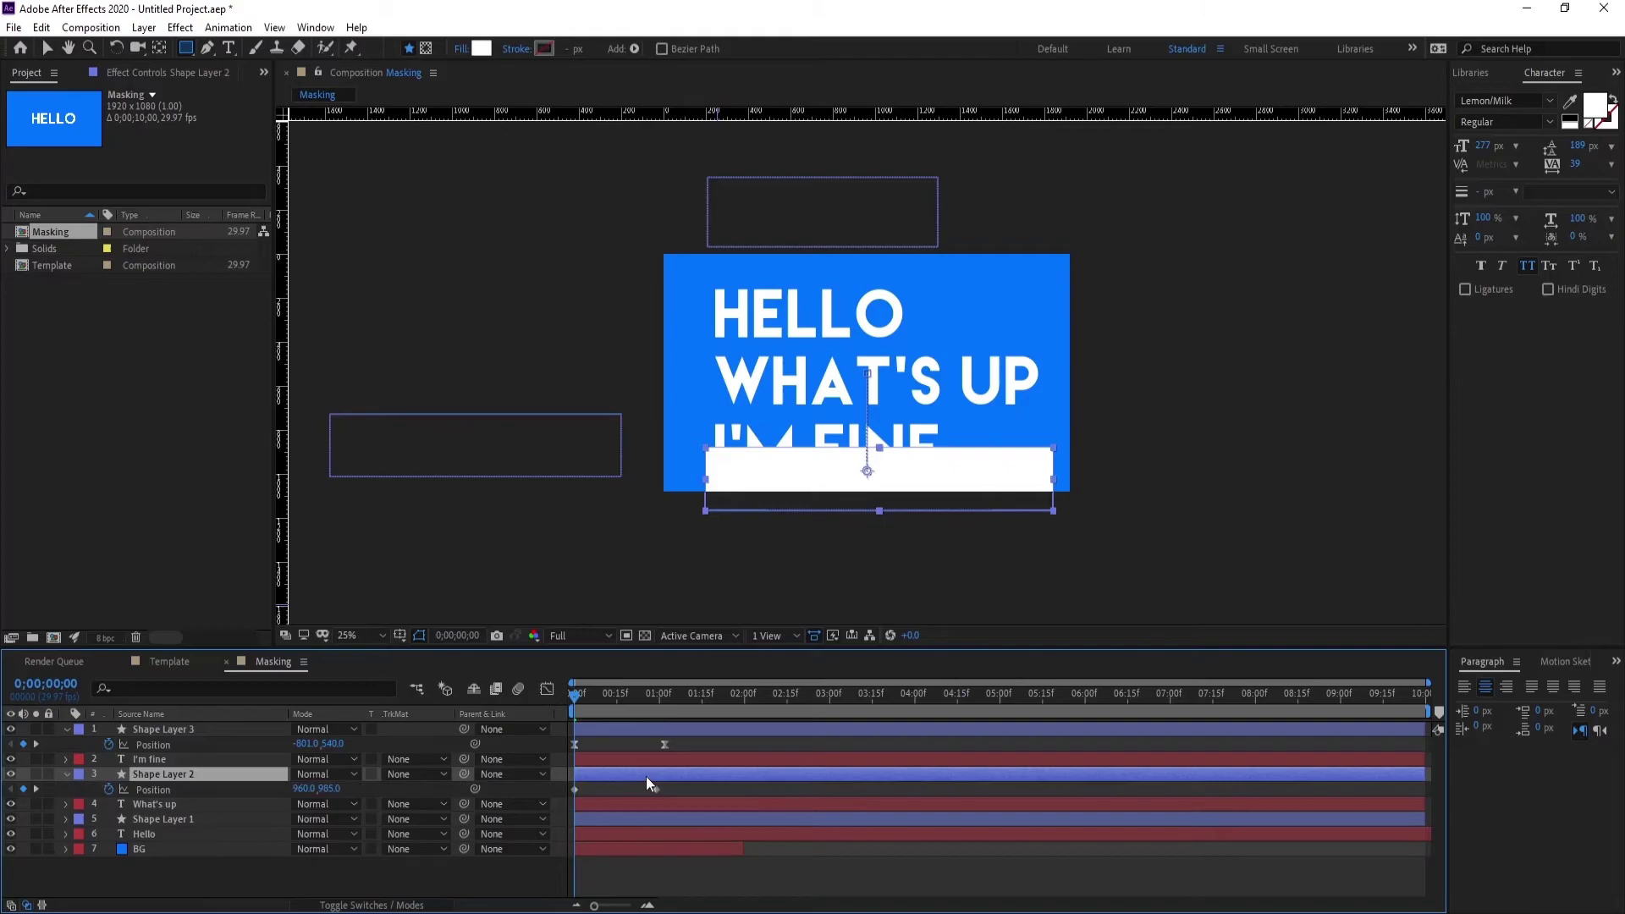
{"action": "left_click", "coordinate": [663, 806]}
{"action": "left_click", "coordinate": [672, 823]}
{"action": "key", "text": "p"}
{"action": "left_click_drag", "start_coordinate": [677, 781], "coordinate": [532, 853]}
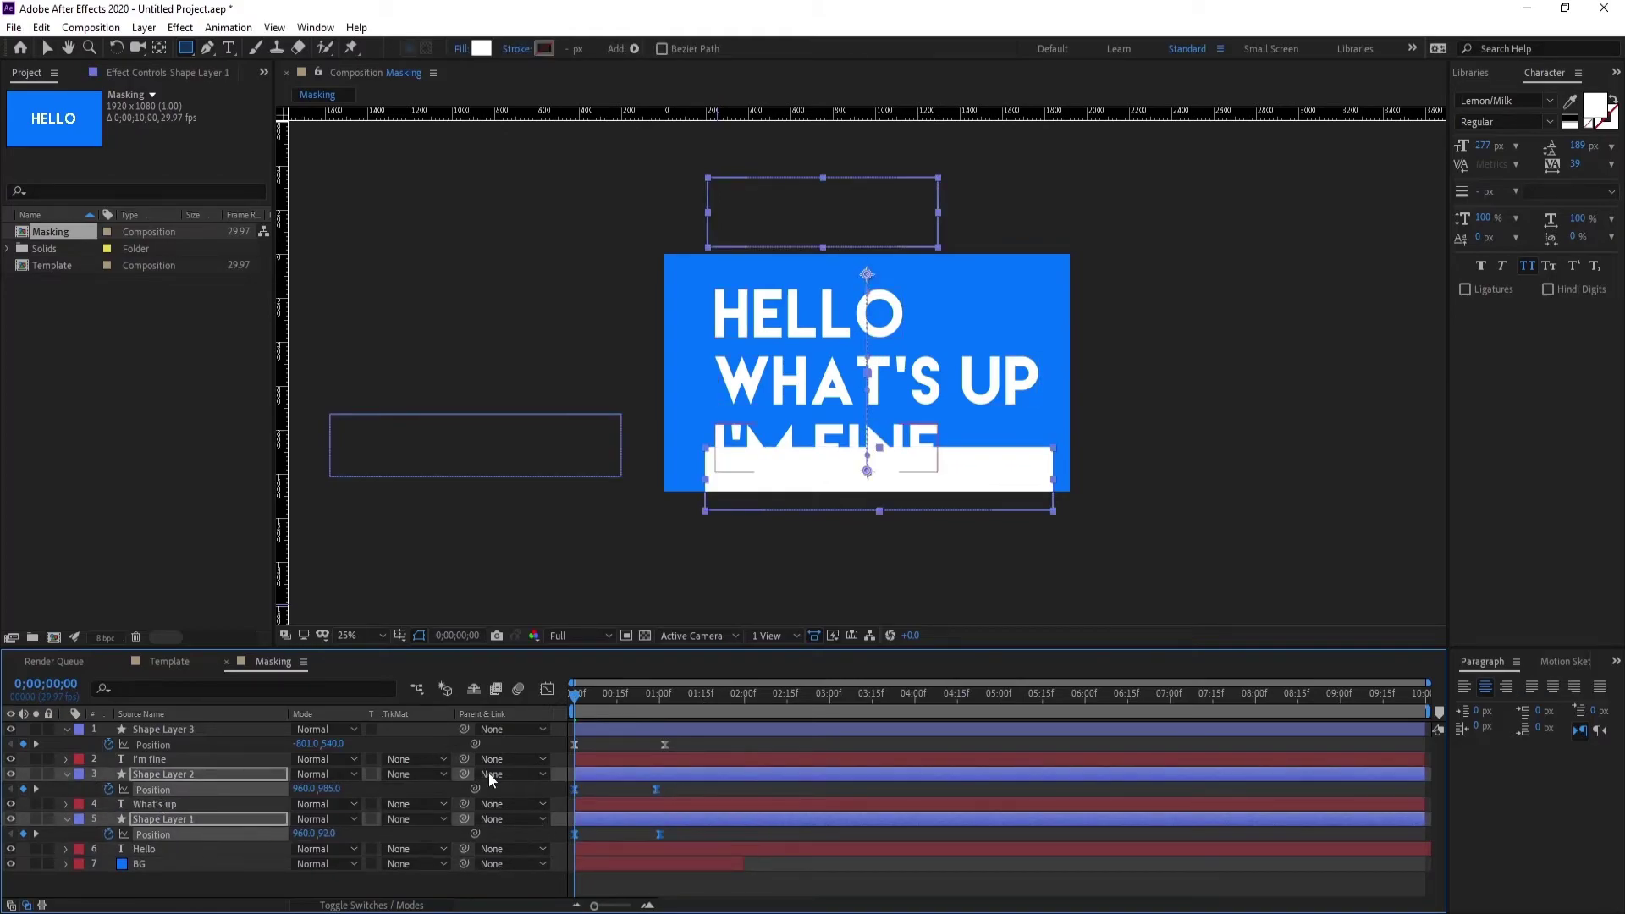
Collapse the shape layers and set Hello's track matte to Alpha Matte of Shape Layer 1.
{"action": "left_click", "coordinate": [68, 727]}
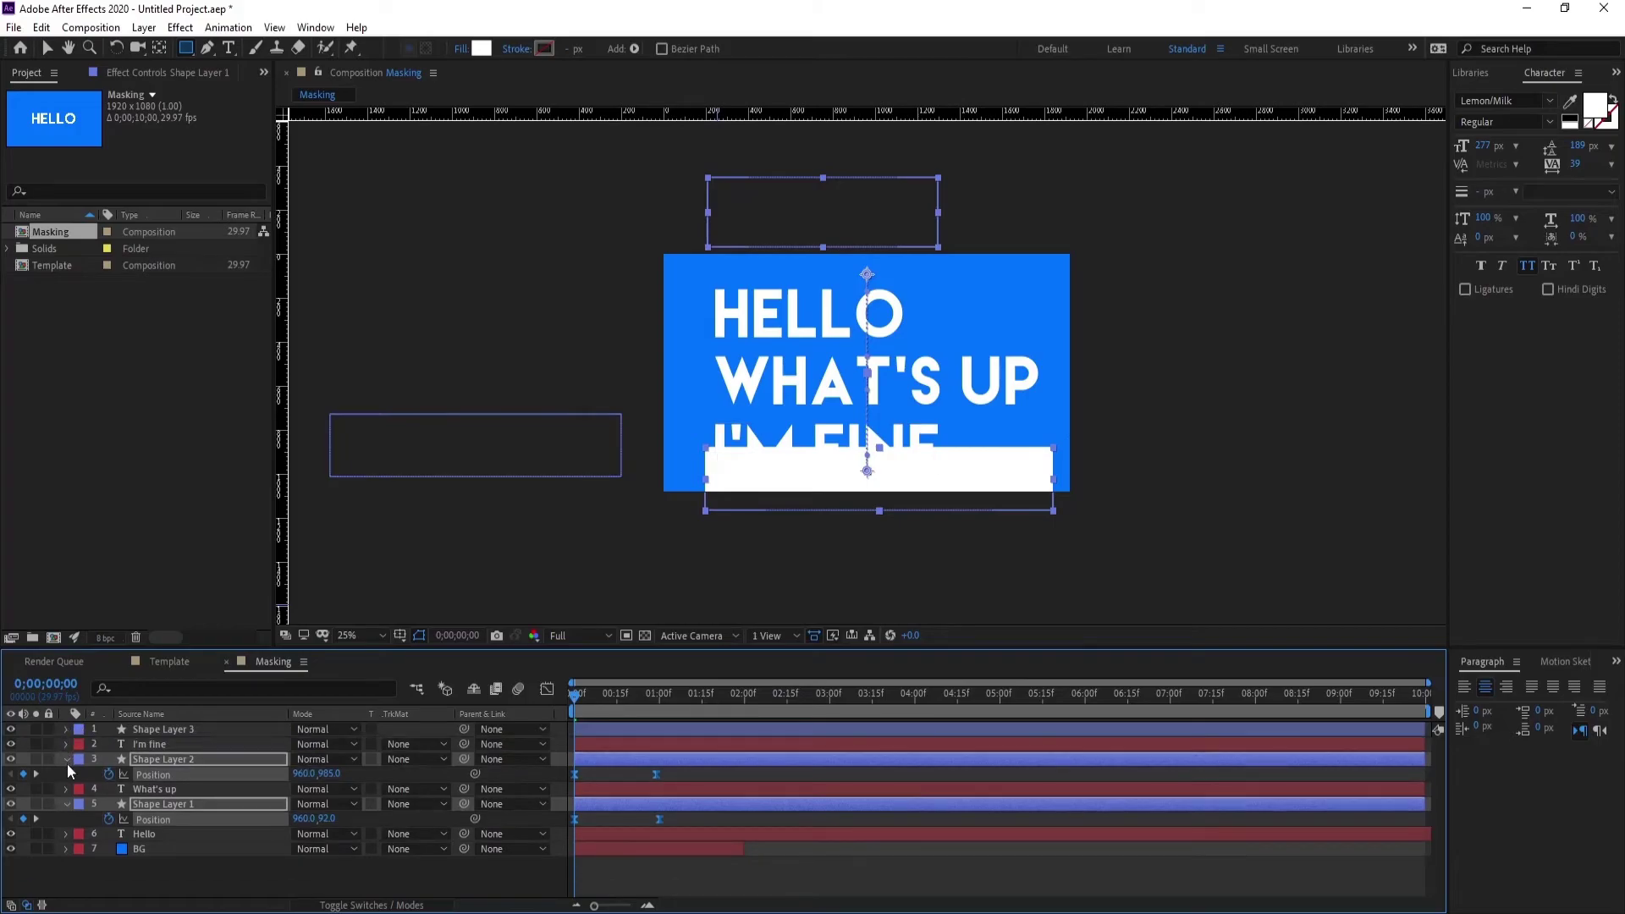
{"action": "left_click", "coordinate": [66, 762]}
{"action": "left_click", "coordinate": [215, 833]}
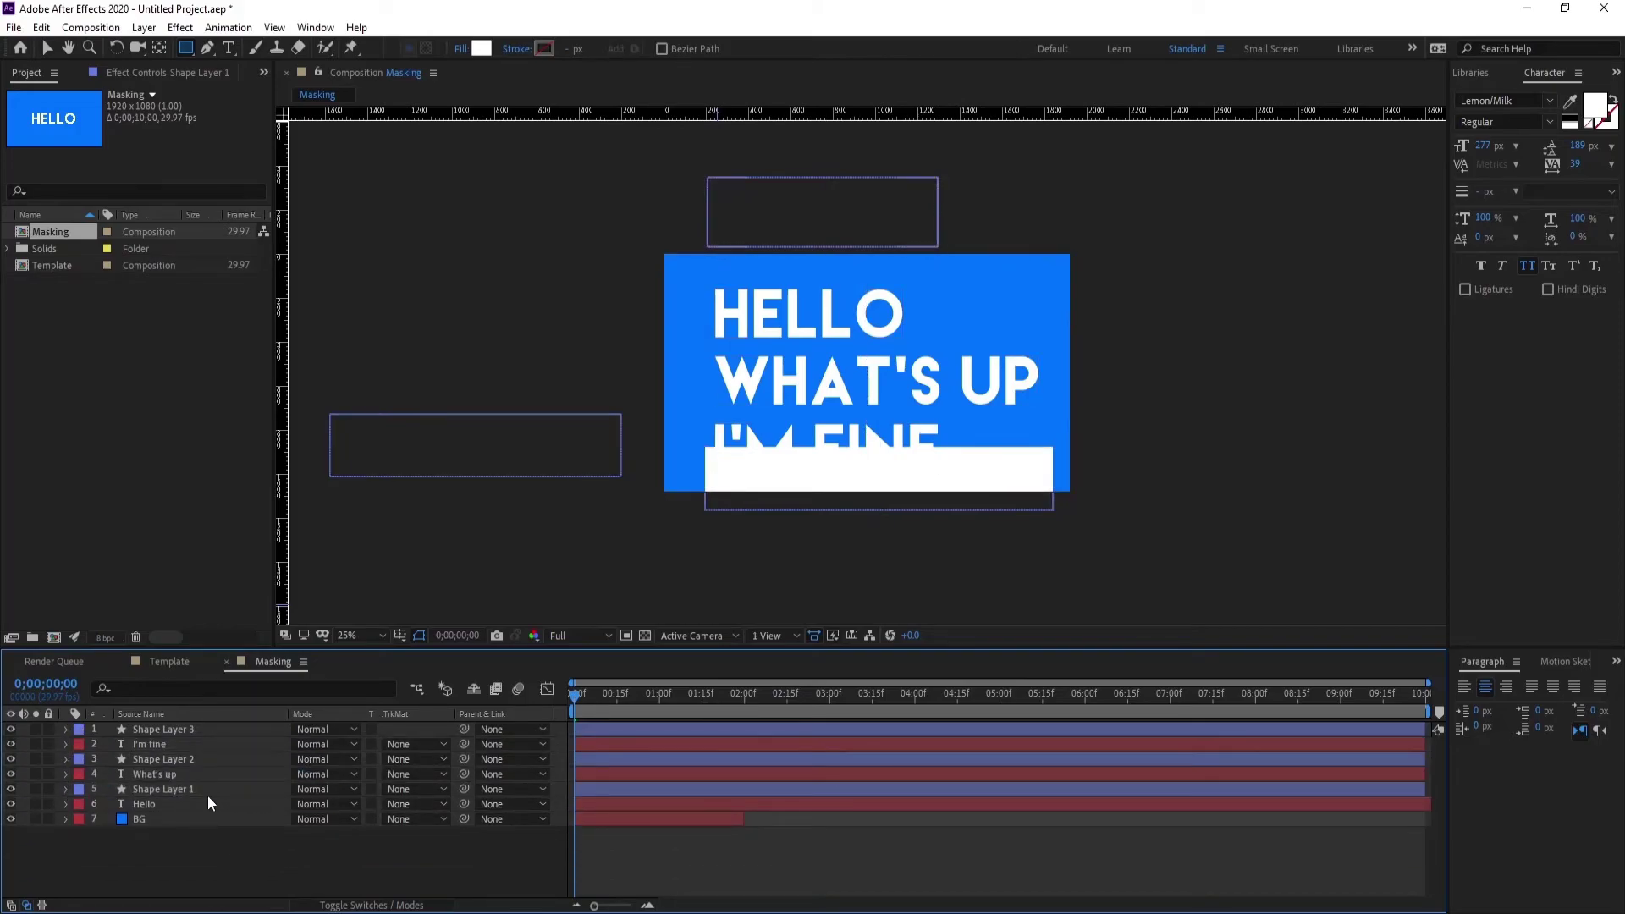
{"action": "left_click", "coordinate": [205, 794]}
{"action": "left_click", "coordinate": [429, 804]}
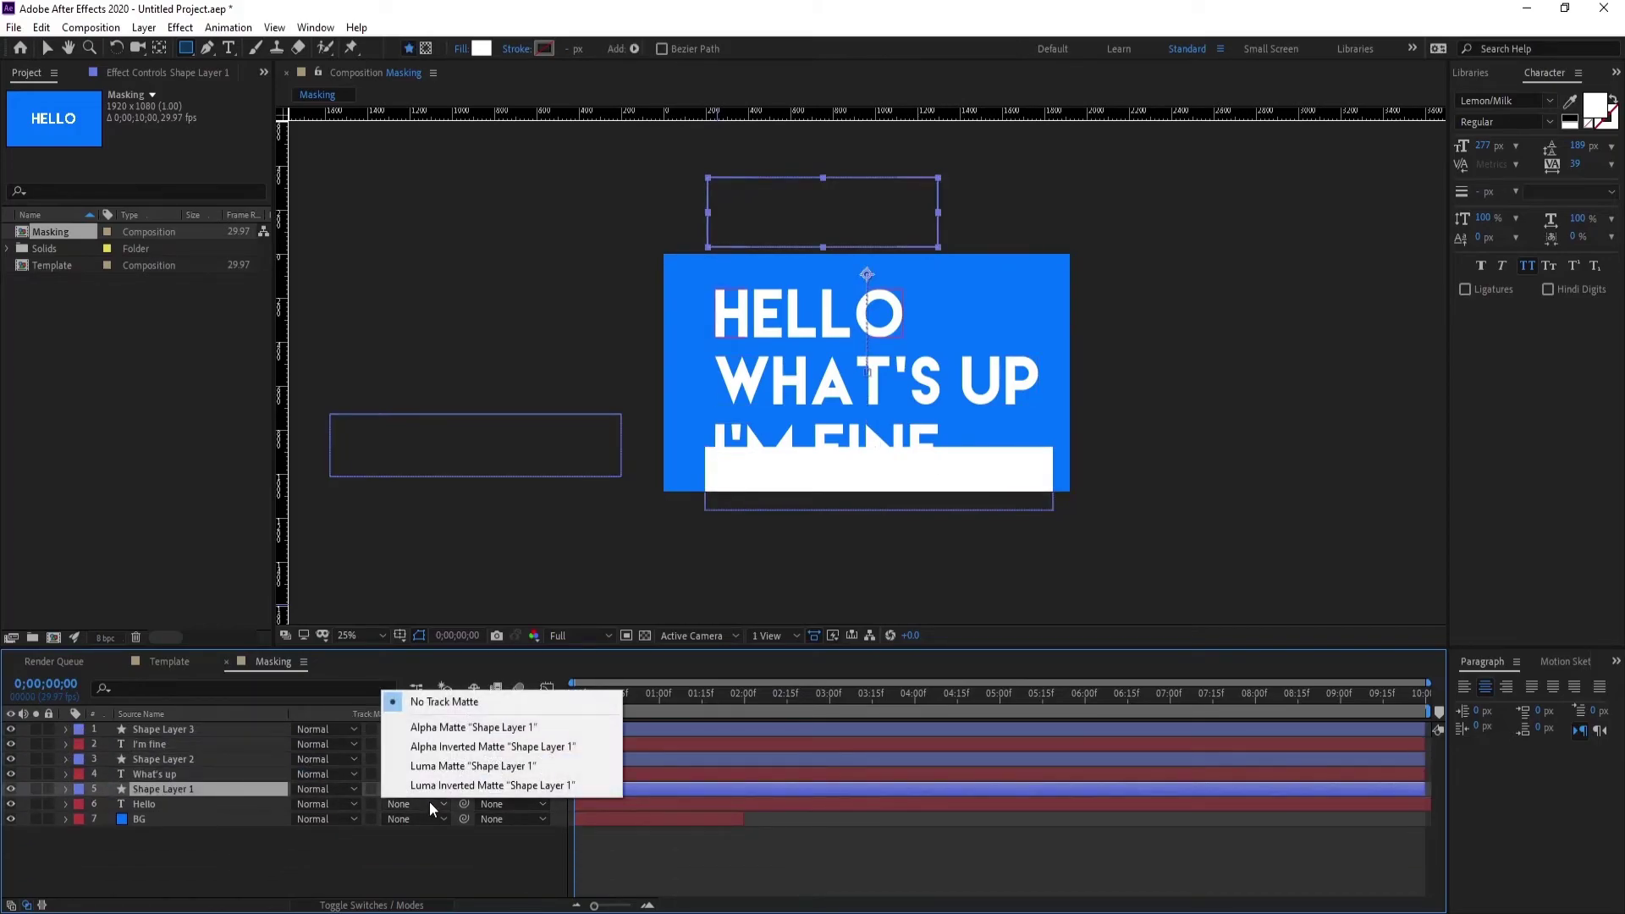
{"action": "left_click", "coordinate": [451, 729]}
Set What's up and I'm fine to Alpha Matte of Shape Layer 2 and Shape Layer 3.
{"action": "left_click", "coordinate": [216, 774]}
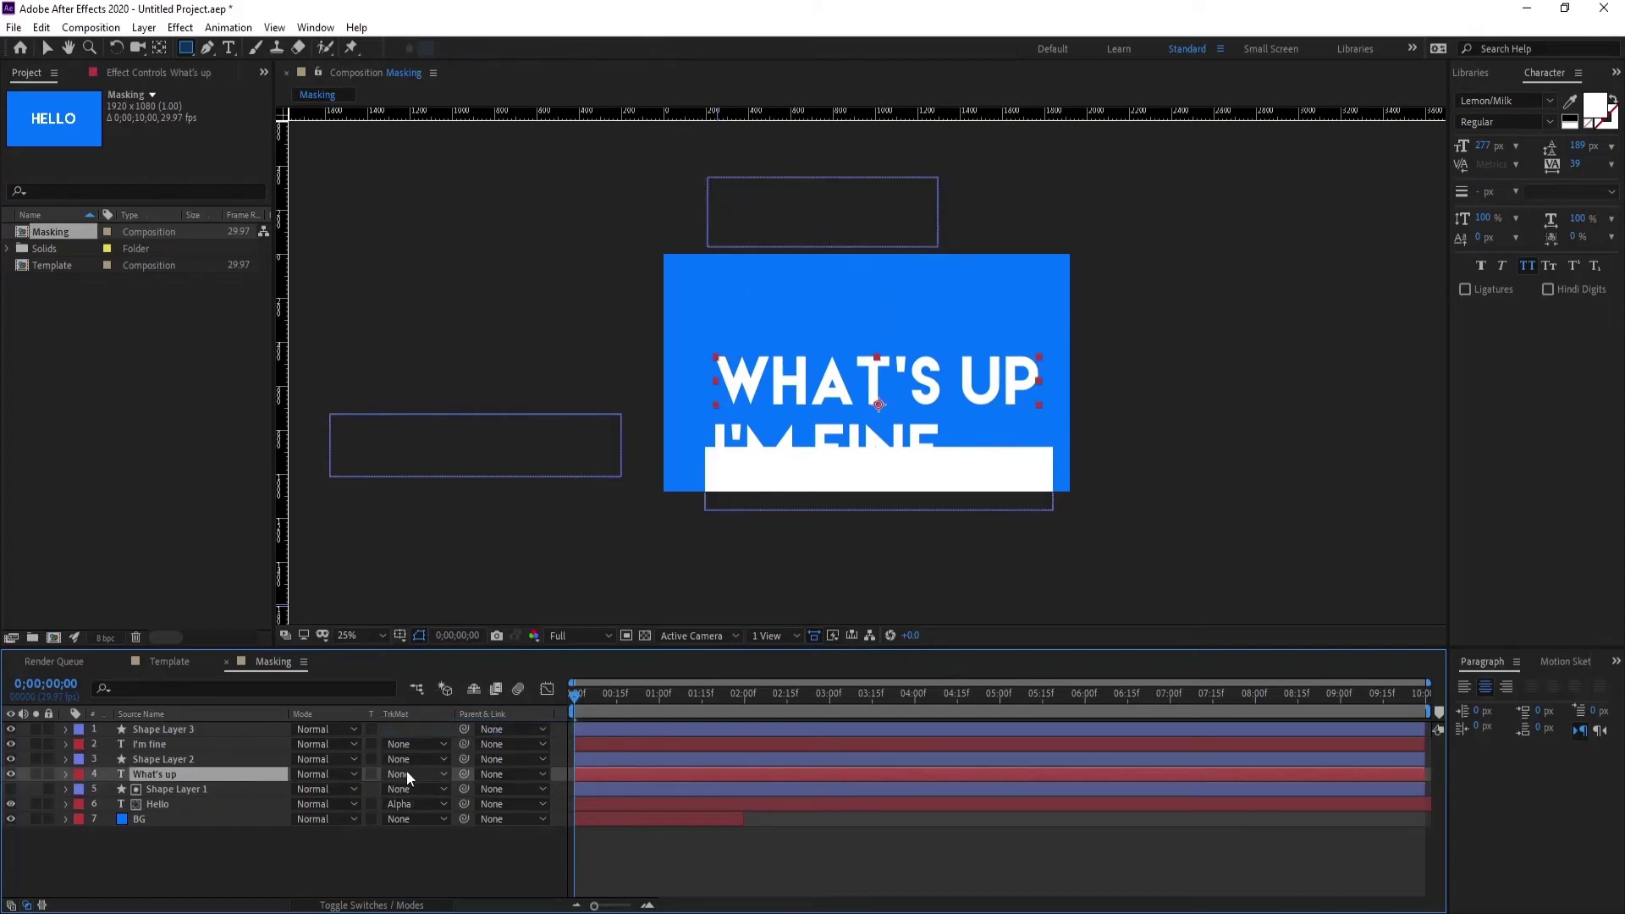
{"action": "left_click", "coordinate": [410, 774]}
{"action": "left_click", "coordinate": [425, 819]}
{"action": "left_click", "coordinate": [217, 743]}
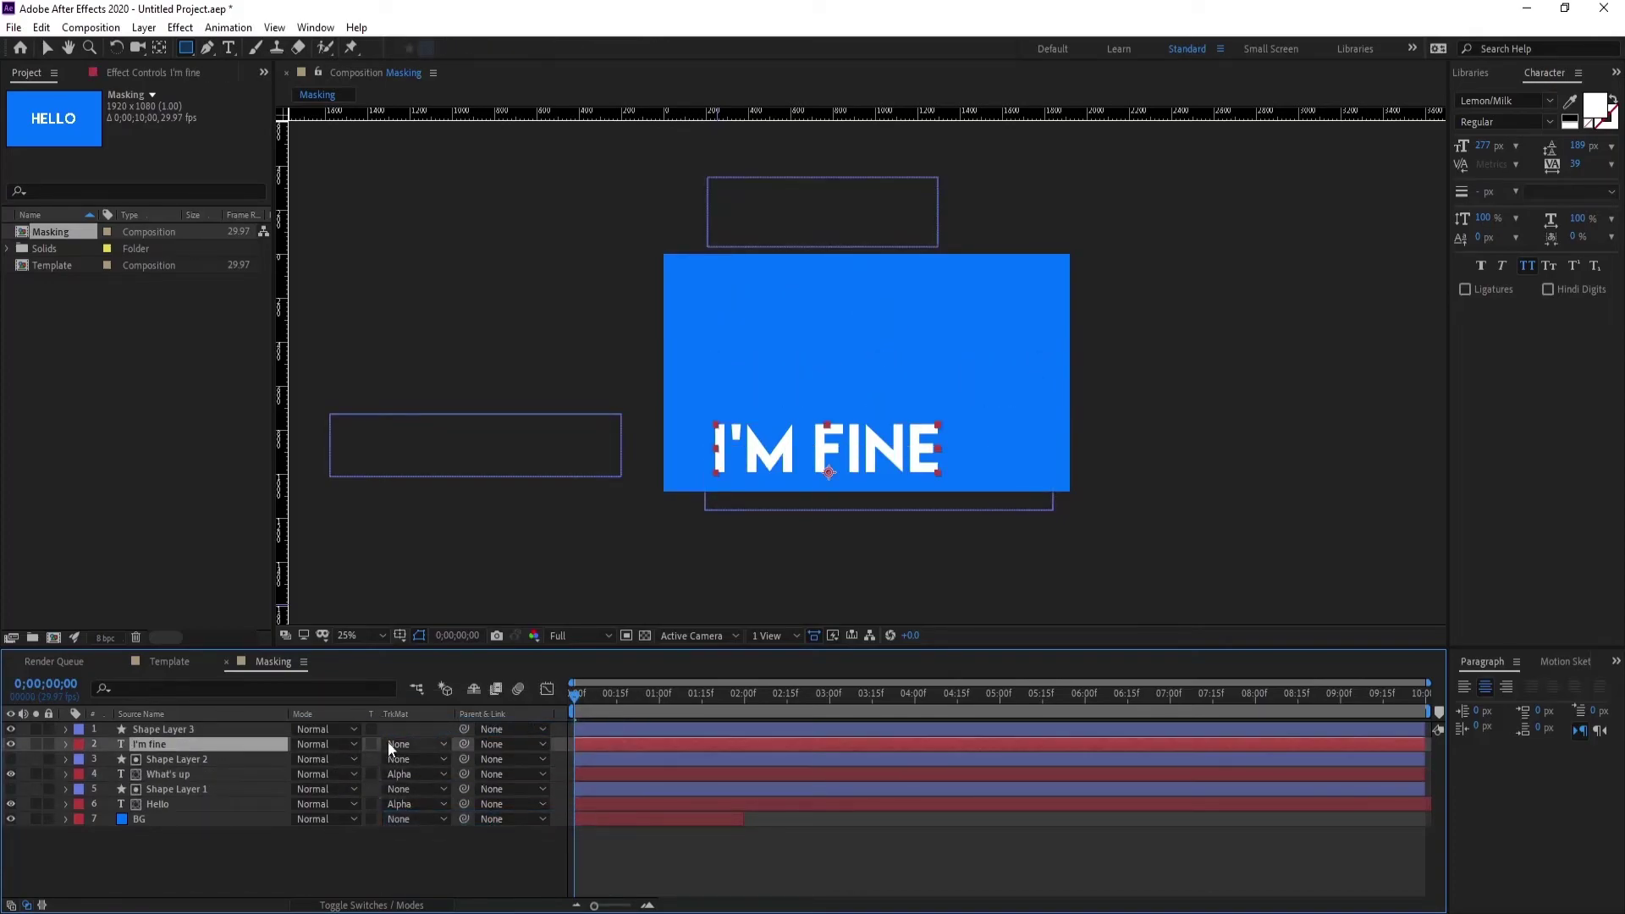
{"action": "left_click", "coordinate": [397, 744]}
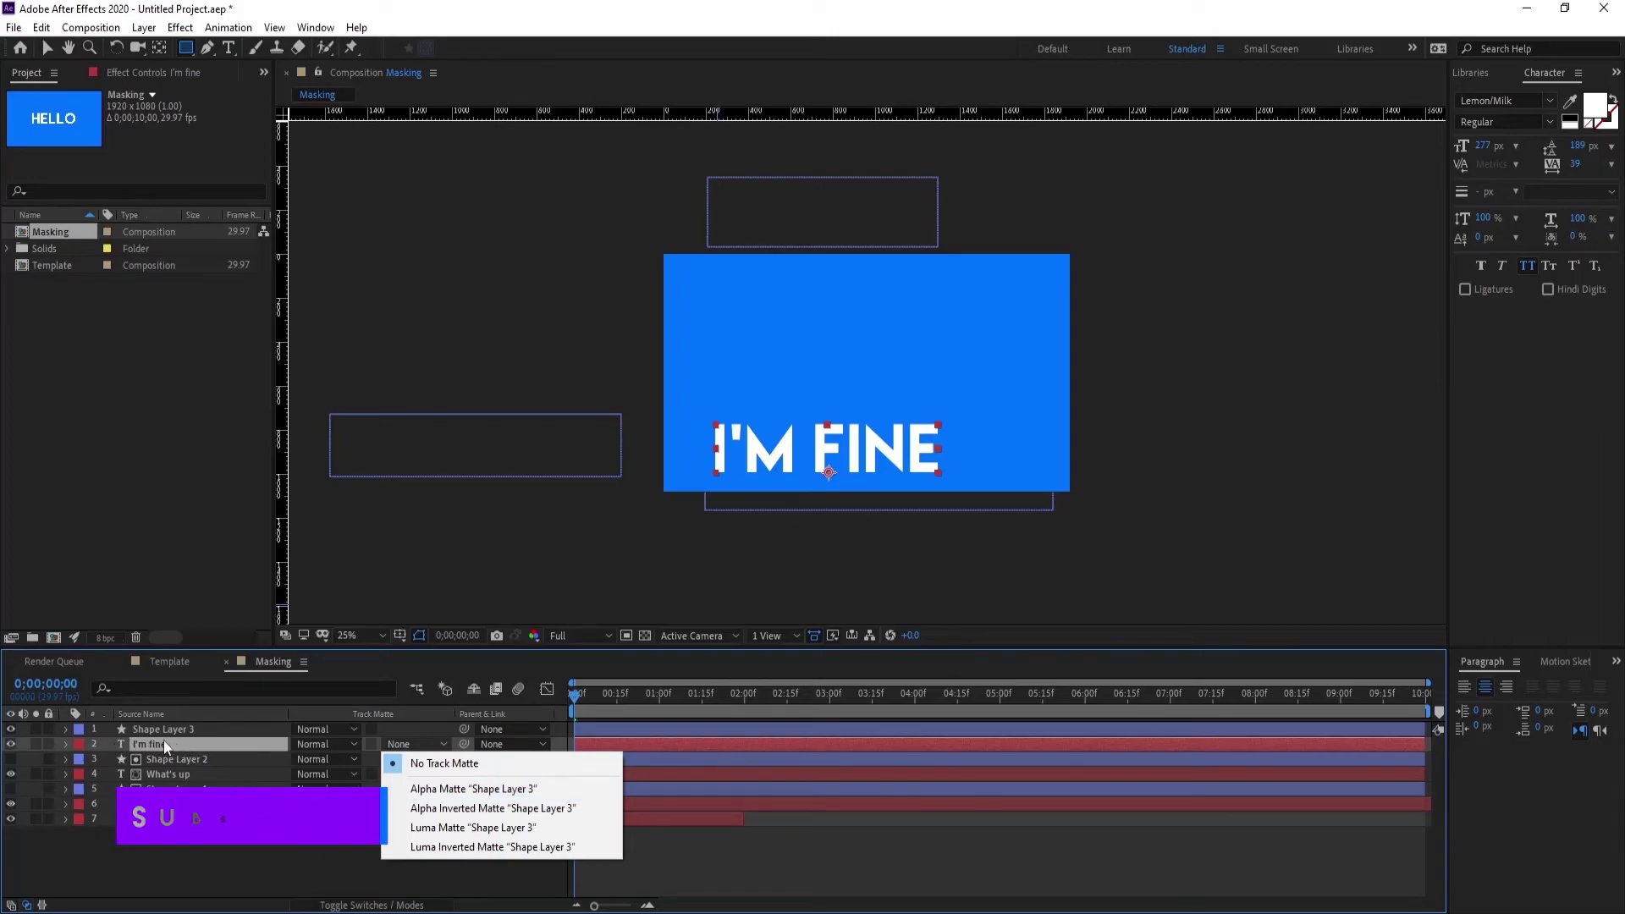
{"action": "left_click", "coordinate": [449, 788]}
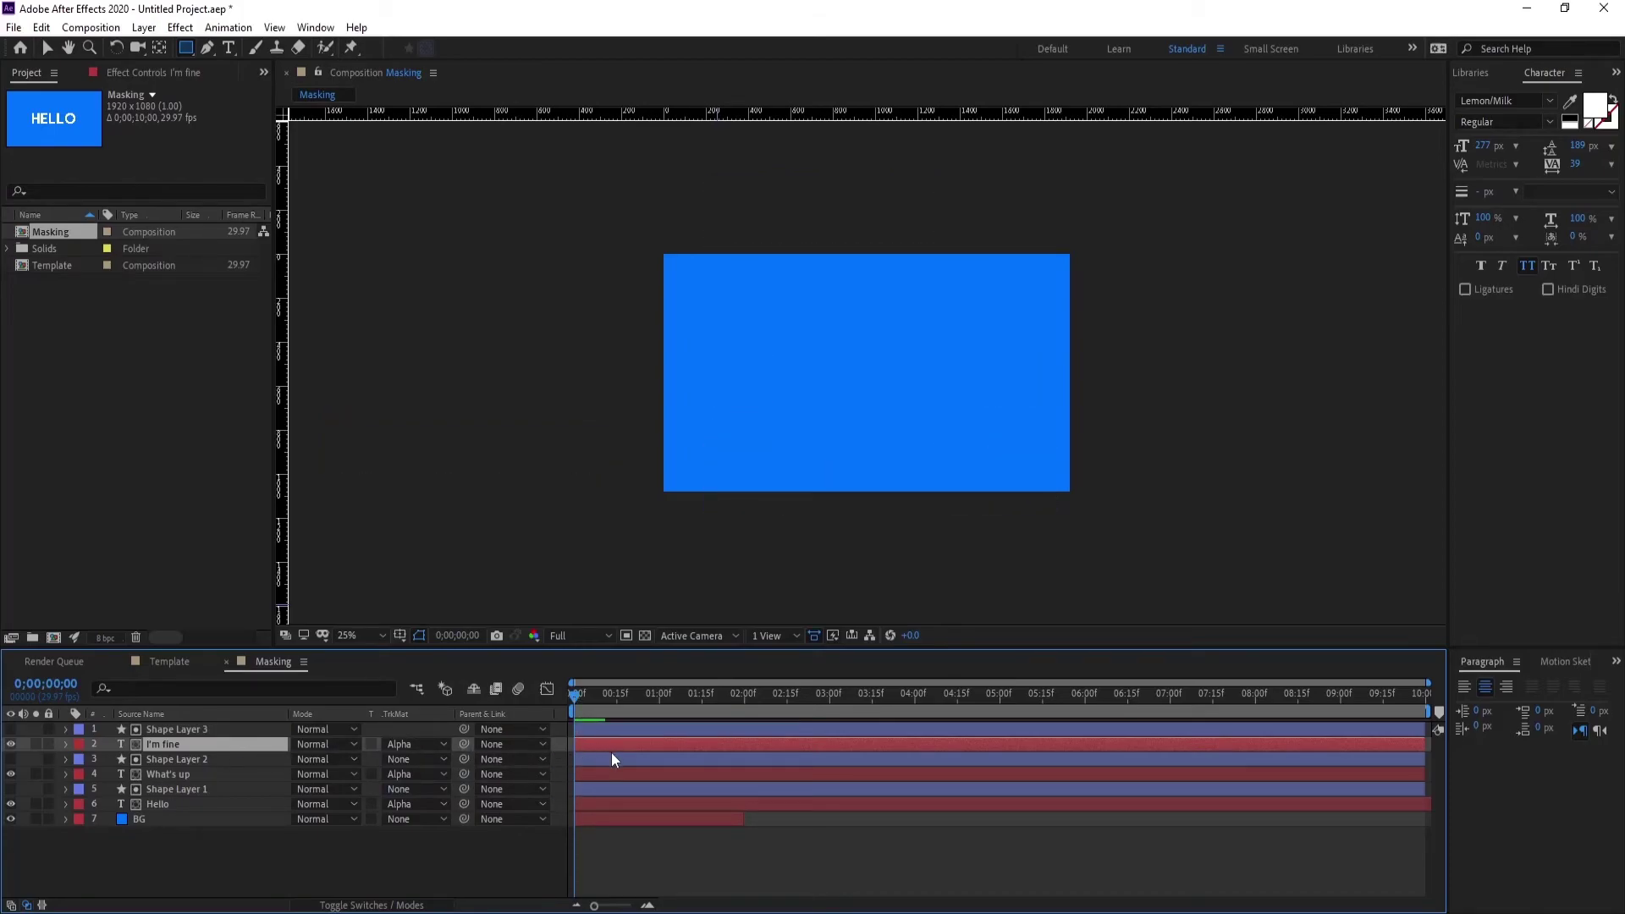
Lower the preview resolution to Third and deselect all layers.
{"action": "left_click", "coordinate": [571, 636]}
{"action": "left_click", "coordinate": [567, 637]}
{"action": "left_click", "coordinate": [567, 637]}
{"action": "left_click", "coordinate": [566, 714]}
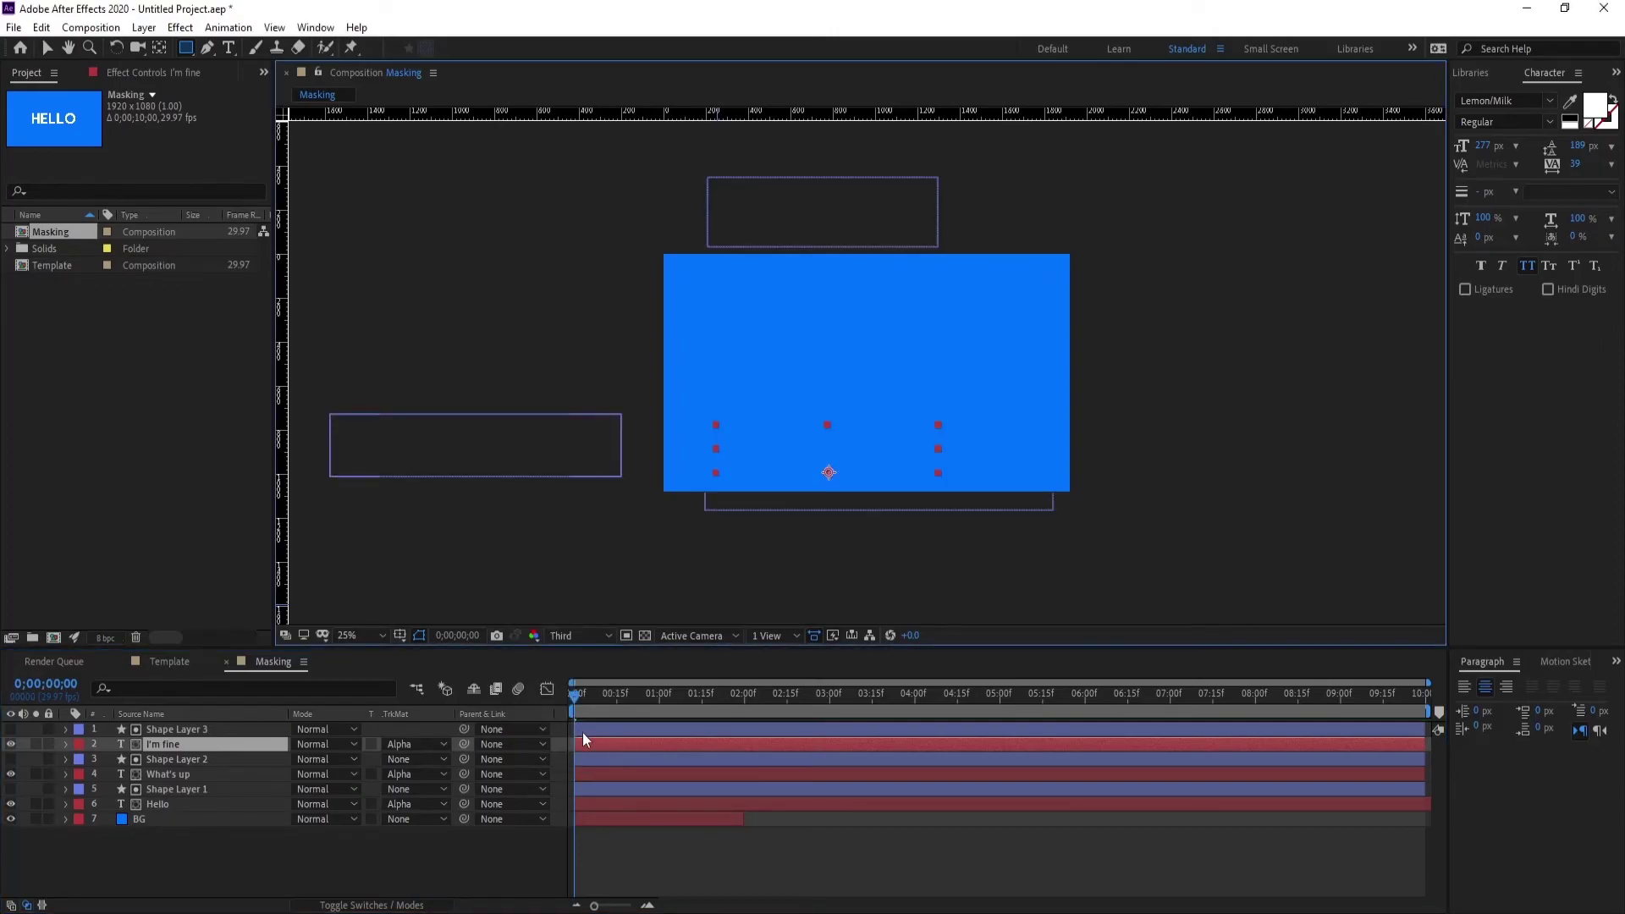
{"action": "left_click", "coordinate": [609, 851]}
Preview the reveal, then move the shape layers' end Position keyframes to 0;00;01;15.
{"action": "key", "text": "space"}
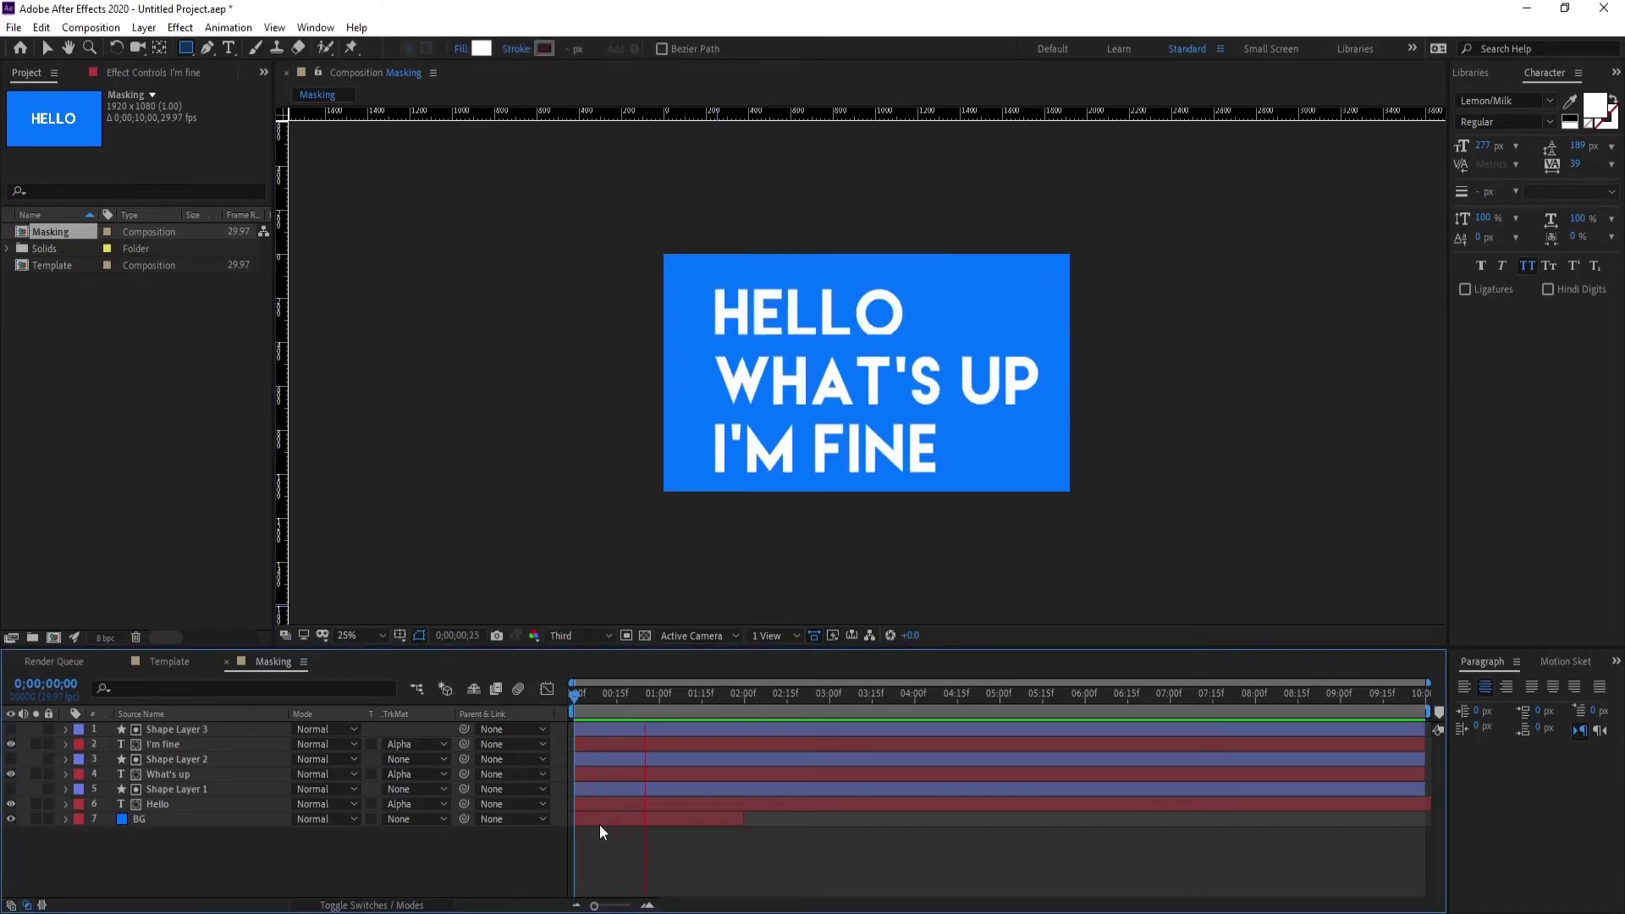
{"action": "key", "text": "space"}
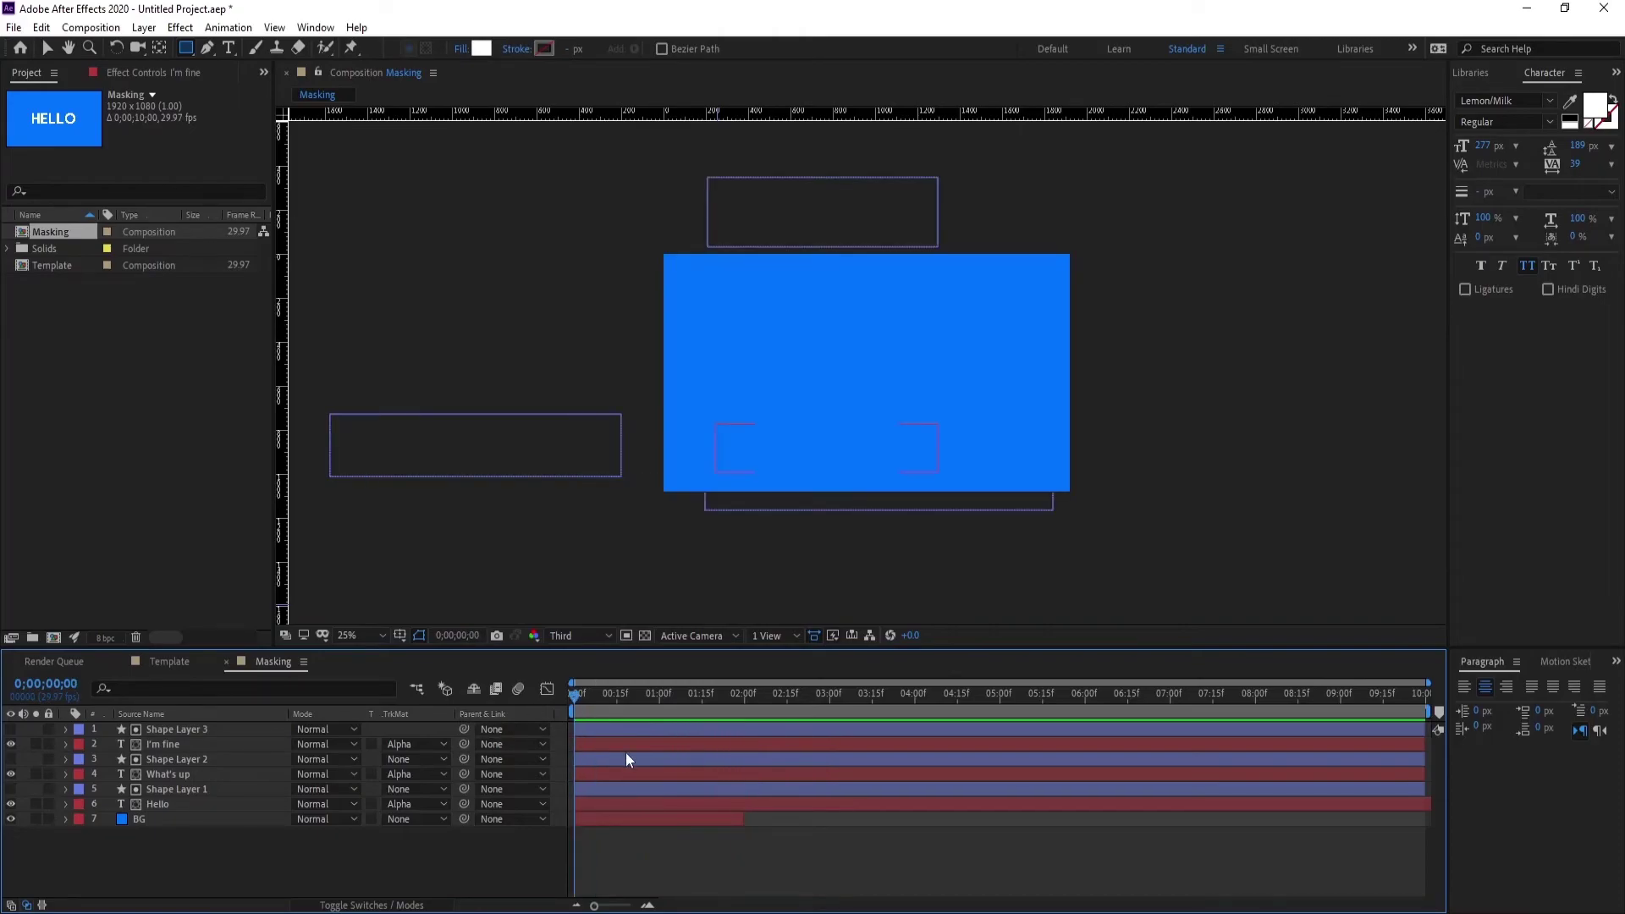
{"action": "key", "text": "u"}
{"action": "left_click_drag", "start_coordinate": [664, 744], "coordinate": [702, 836]}
{"action": "left_click", "coordinate": [701, 696]}
Collapse the shape layers and shift What's up with Shape Layer 2 to start near 0;00;01;00.
{"action": "key", "text": "u"}
{"action": "left_click", "coordinate": [694, 774]}
{"action": "key", "text": "u"}
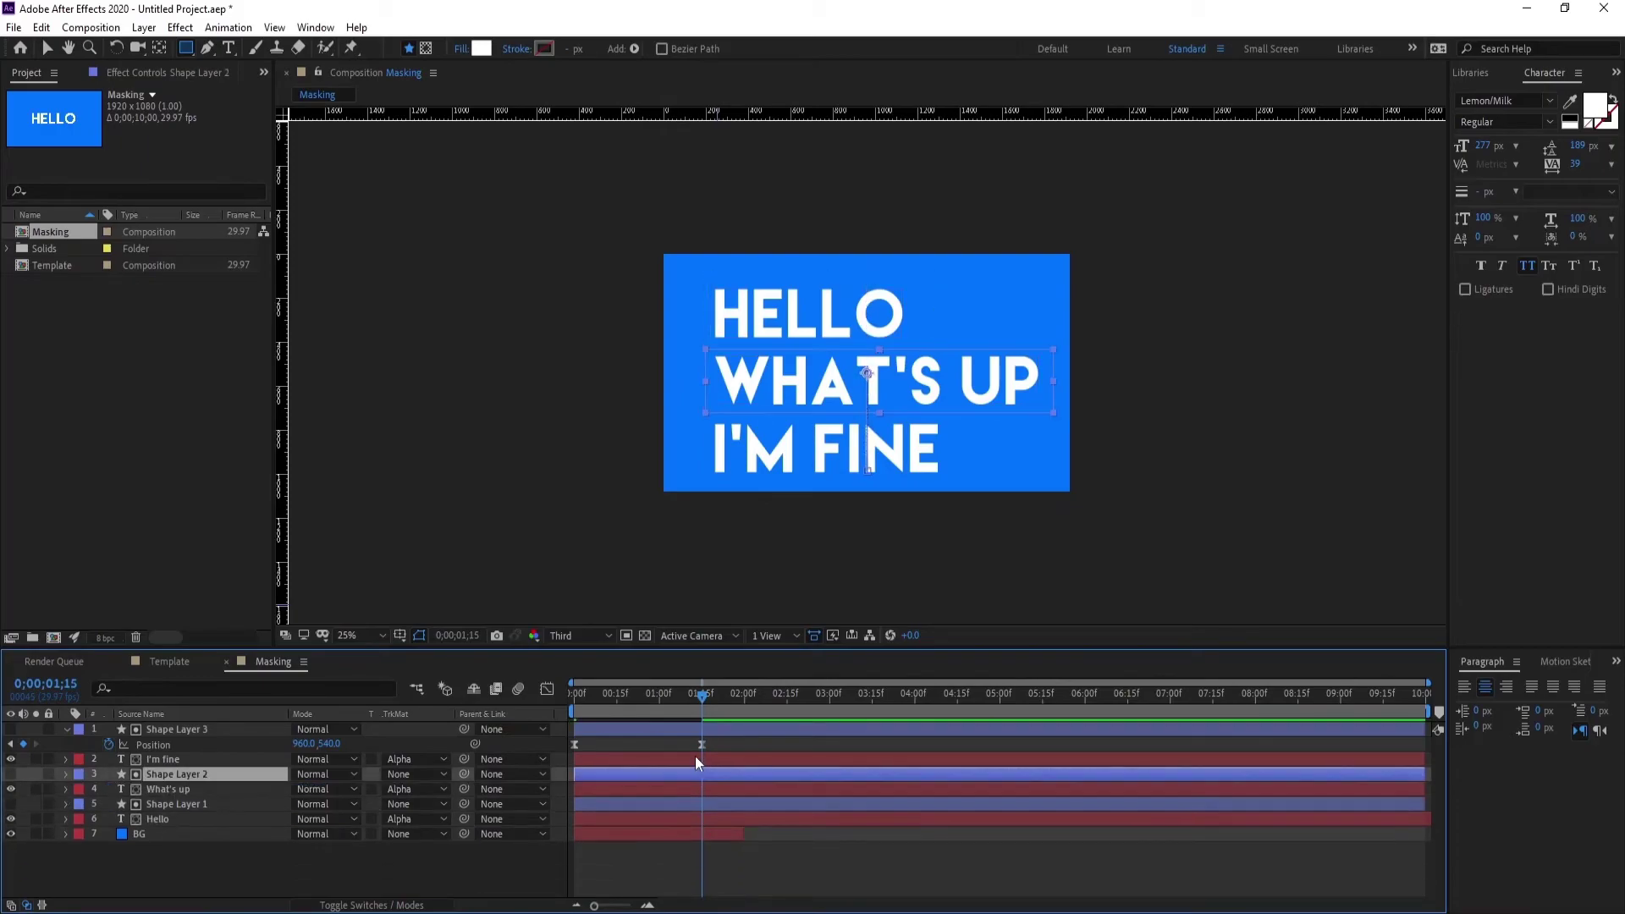
{"action": "left_click", "coordinate": [694, 732]}
{"action": "key", "text": "u"}
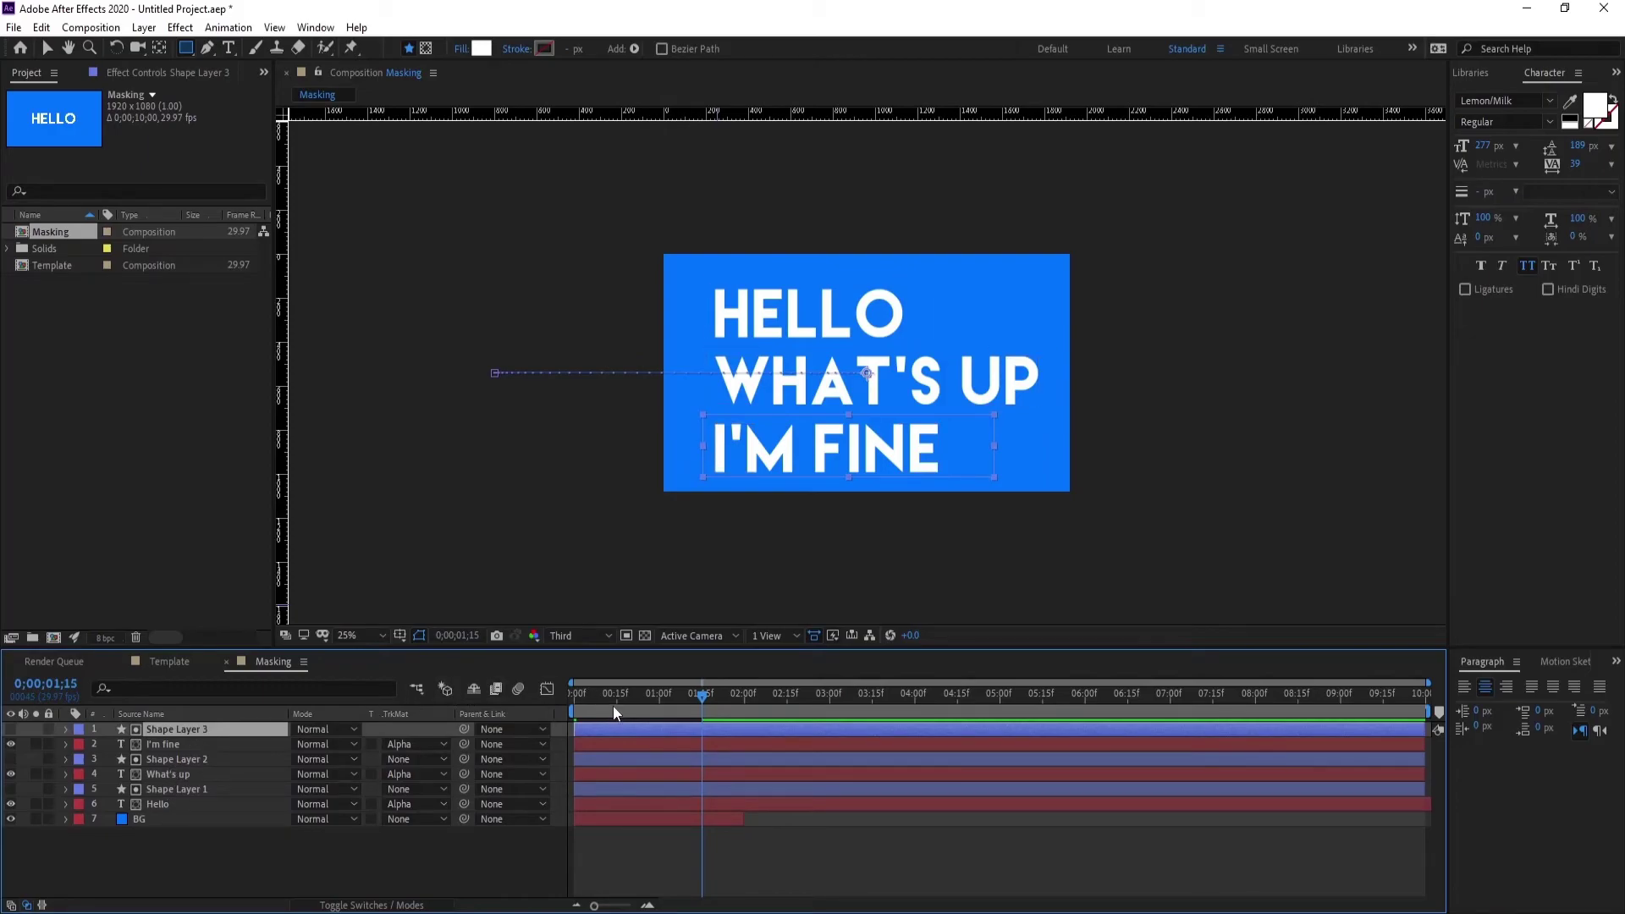
{"action": "left_click", "coordinate": [159, 774]}
{"action": "left_click", "coordinate": [161, 759], "text": "ctrl"}
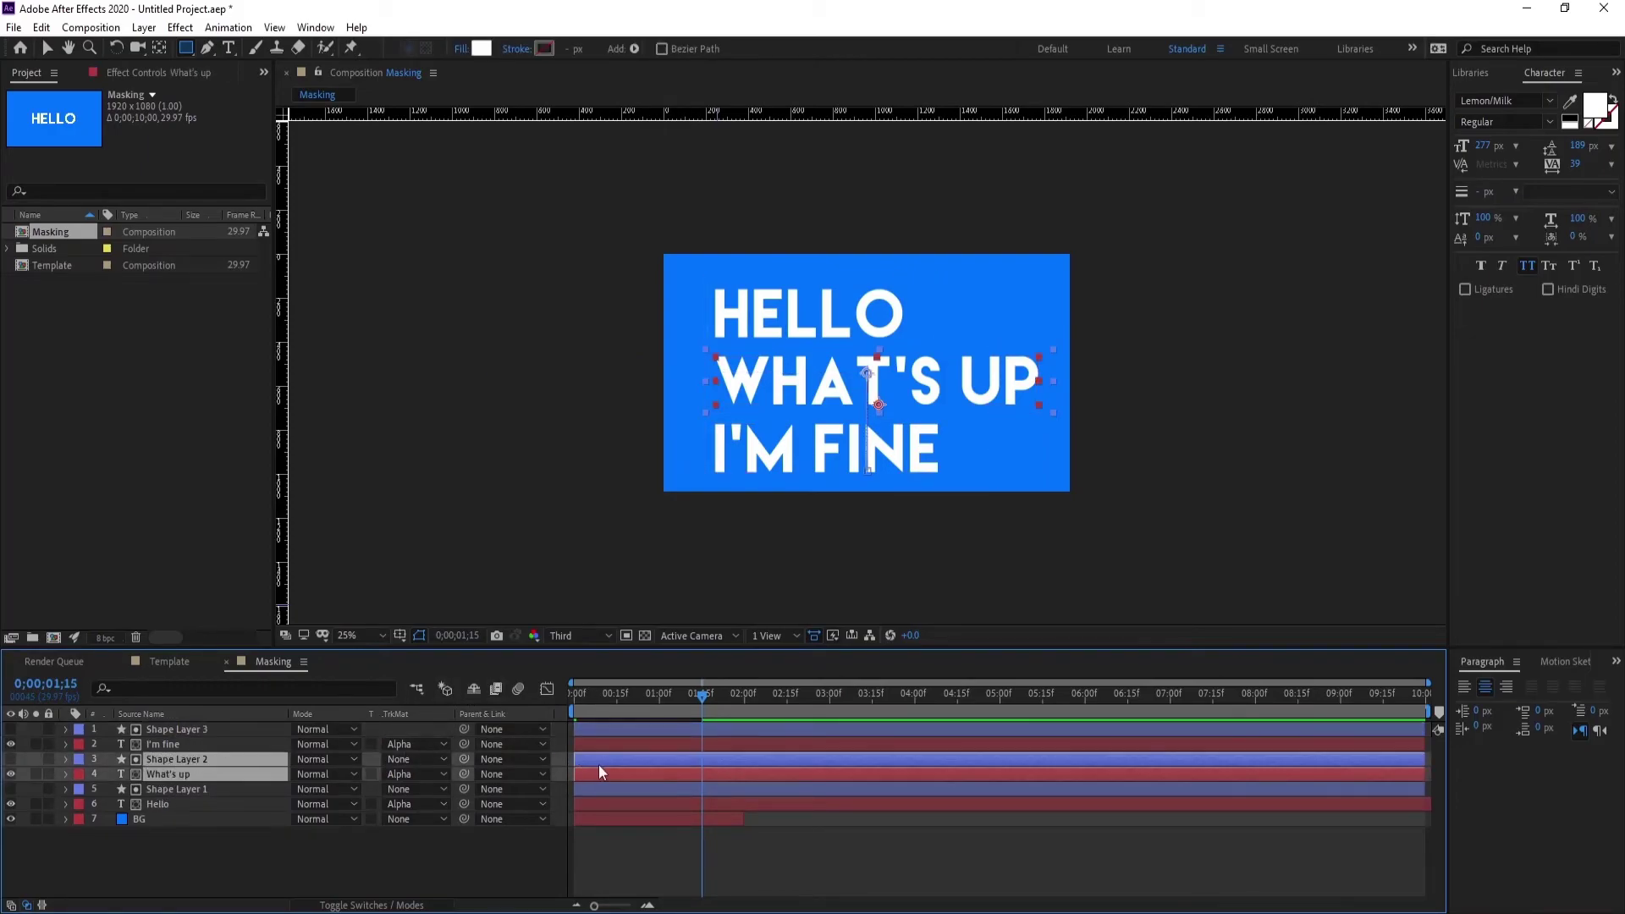
{"action": "left_click_drag", "start_coordinate": [598, 770], "coordinate": [682, 770]}
Start I'm fine and Shape Layer 3 near 0;00;02;00, extend BG to the end, and end the work area near 3s.
{"action": "left_click", "coordinate": [673, 743]}
{"action": "left_click", "coordinate": [674, 729], "text": "ctrl"}
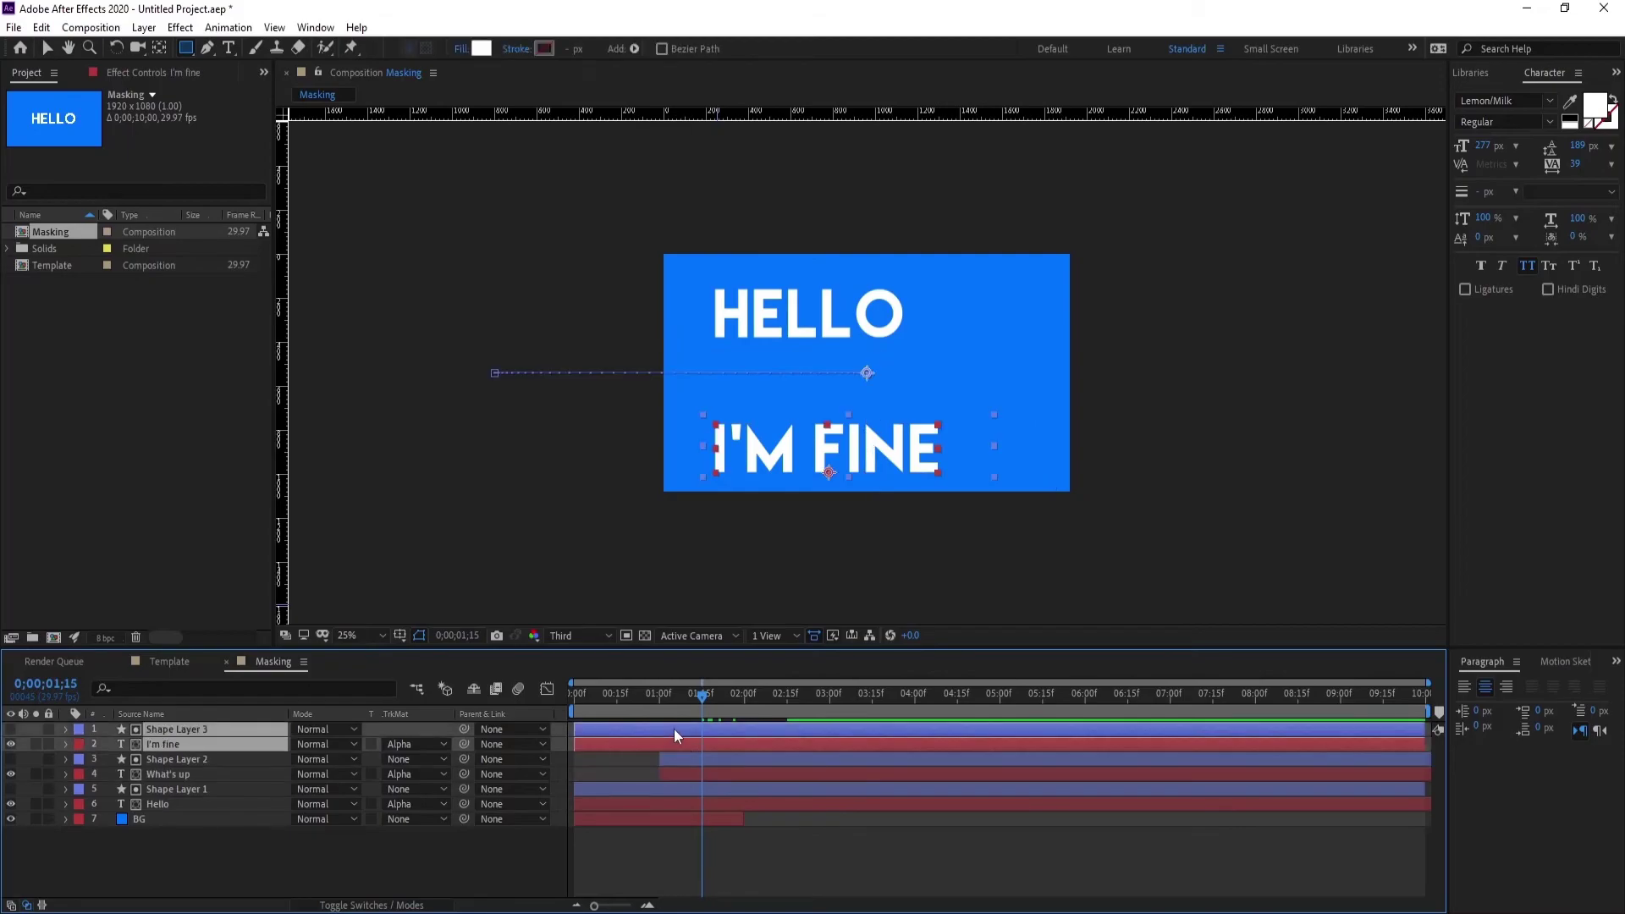
{"action": "key", "text": "F2"}
{"action": "left_click", "coordinate": [769, 693]}
{"action": "left_click", "coordinate": [769, 728]}
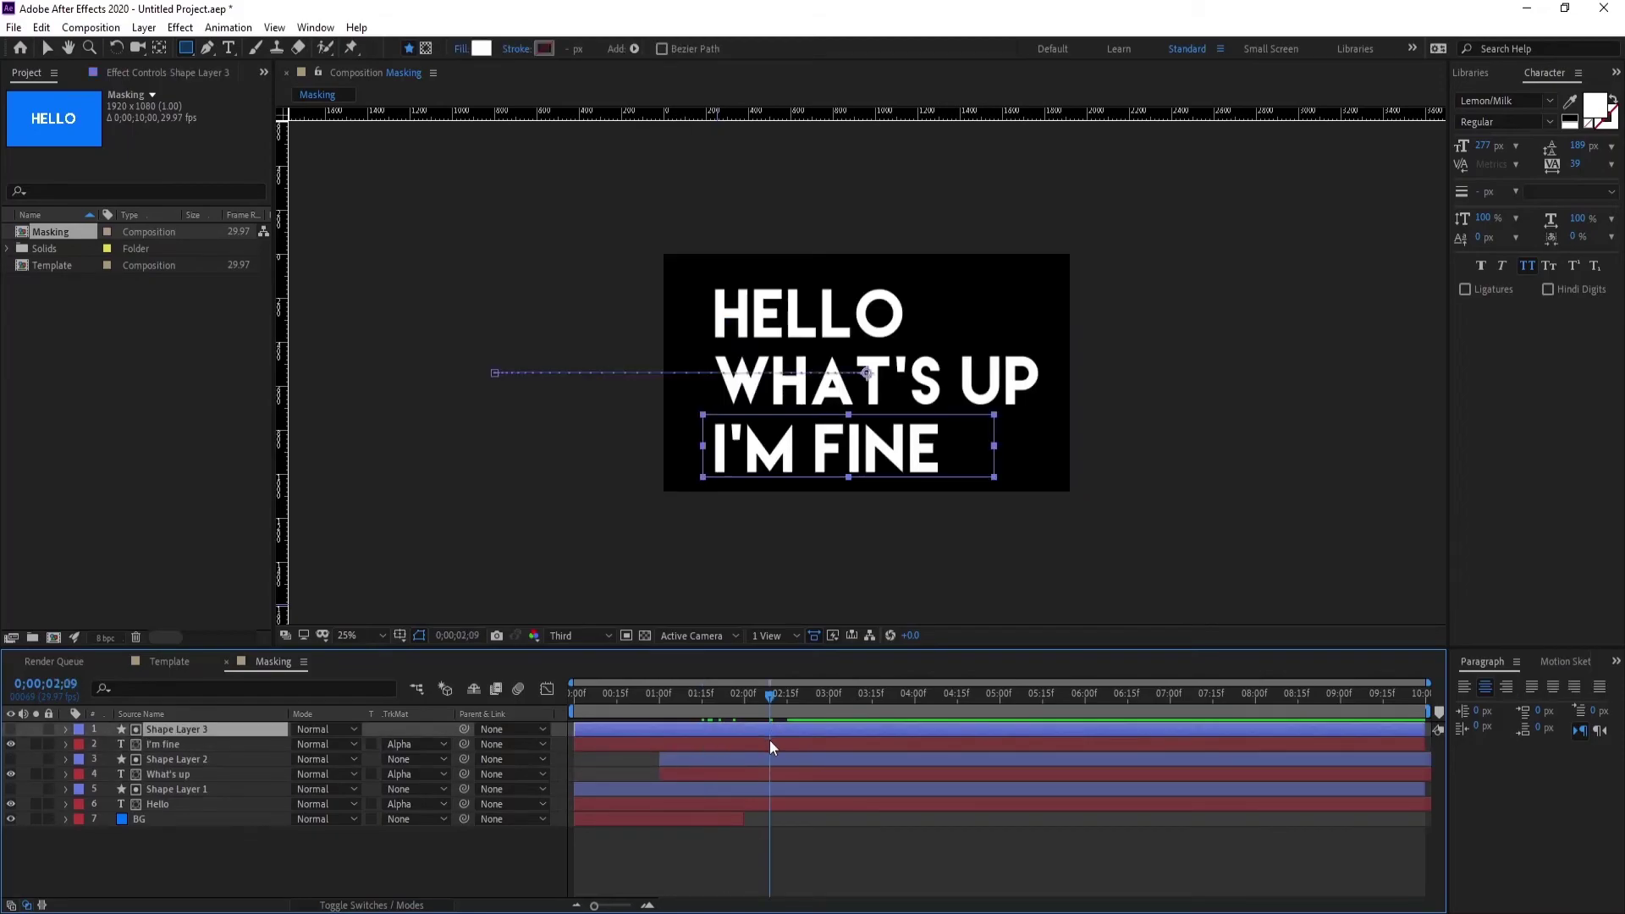
{"action": "left_click", "coordinate": [769, 740], "text": "ctrl"}
{"action": "left_click_drag", "start_coordinate": [765, 734], "coordinate": [1022, 743]}
{"action": "left_click", "coordinate": [871, 728]}
{"action": "left_click", "coordinate": [864, 741], "text": "ctrl"}
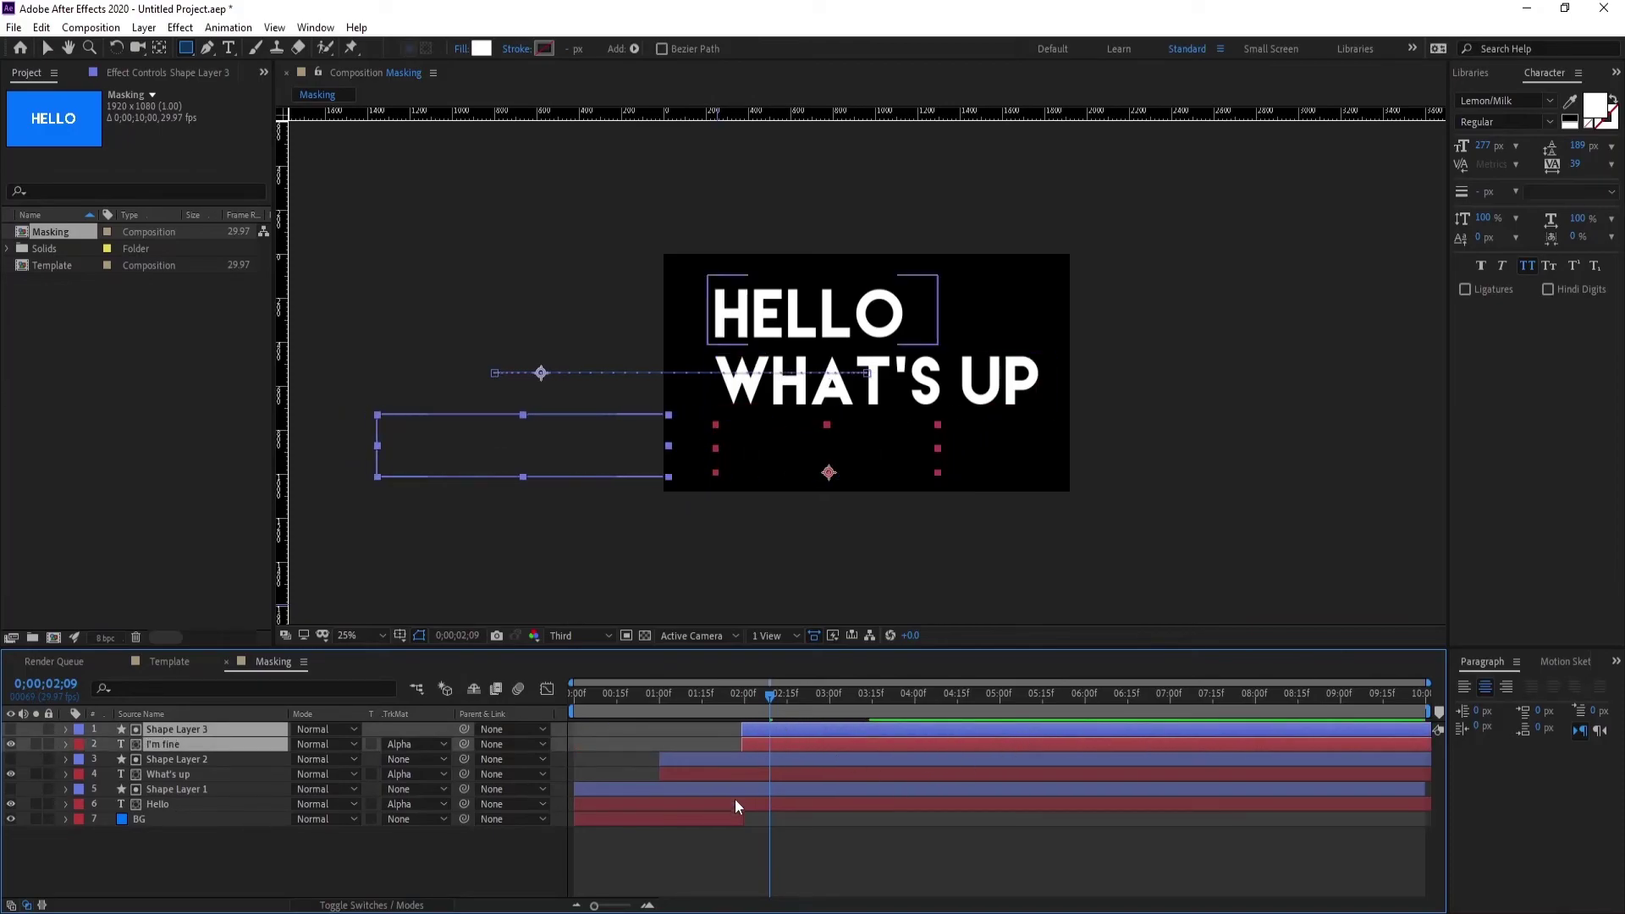
{"action": "left_click_drag", "start_coordinate": [743, 818], "coordinate": [1430, 817]}
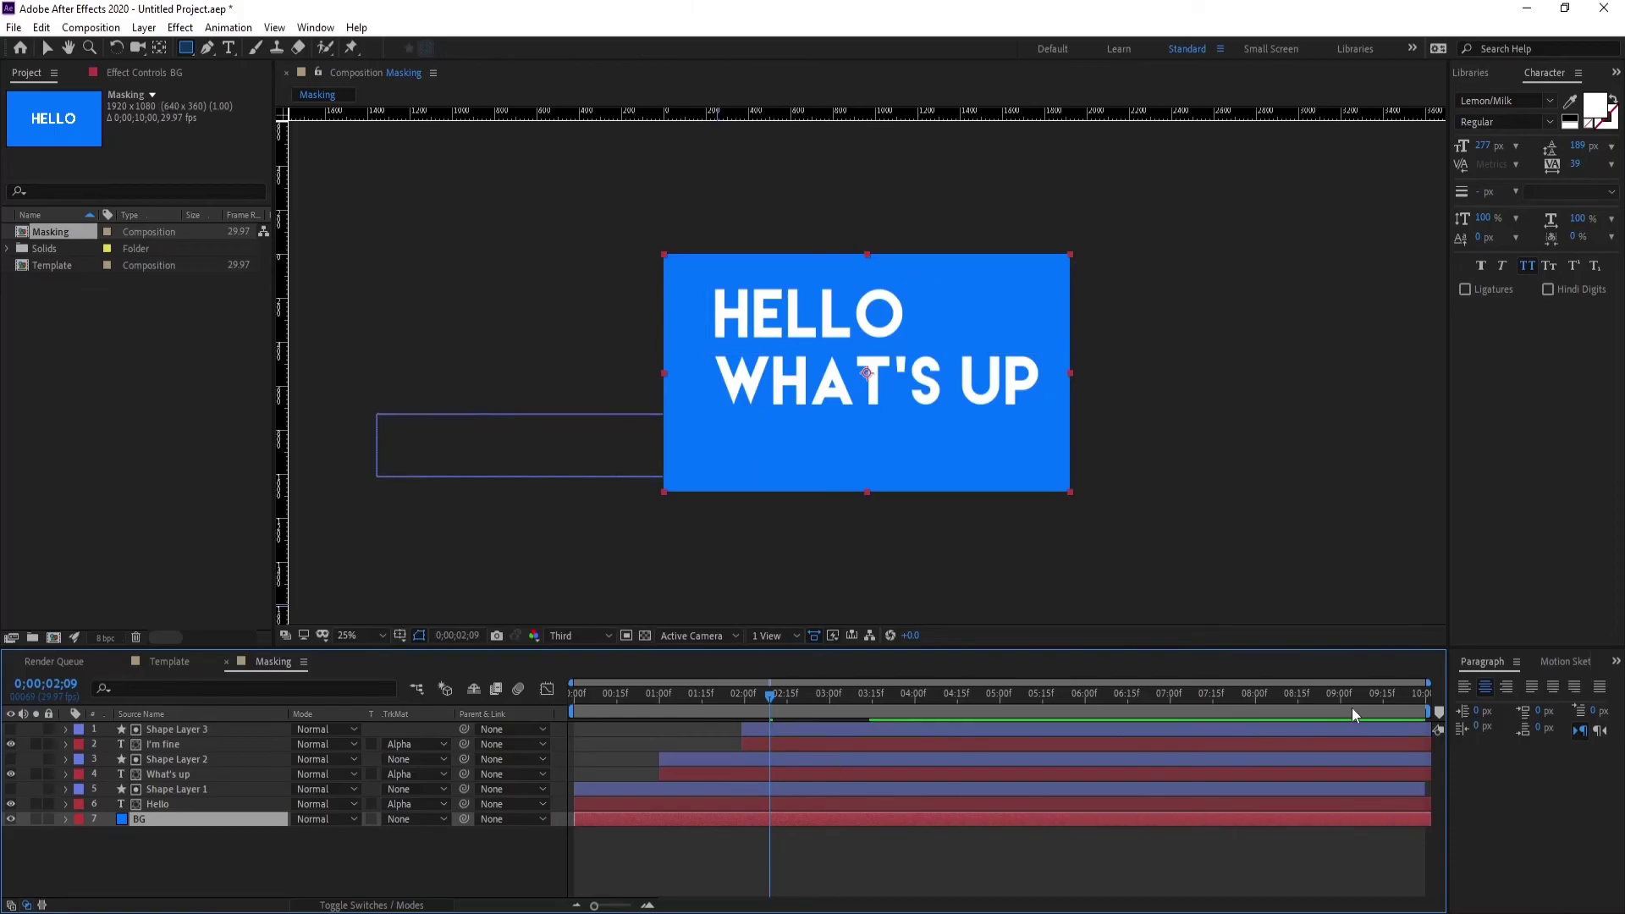
{"action": "left_click_drag", "start_coordinate": [1432, 709], "coordinate": [837, 718]}
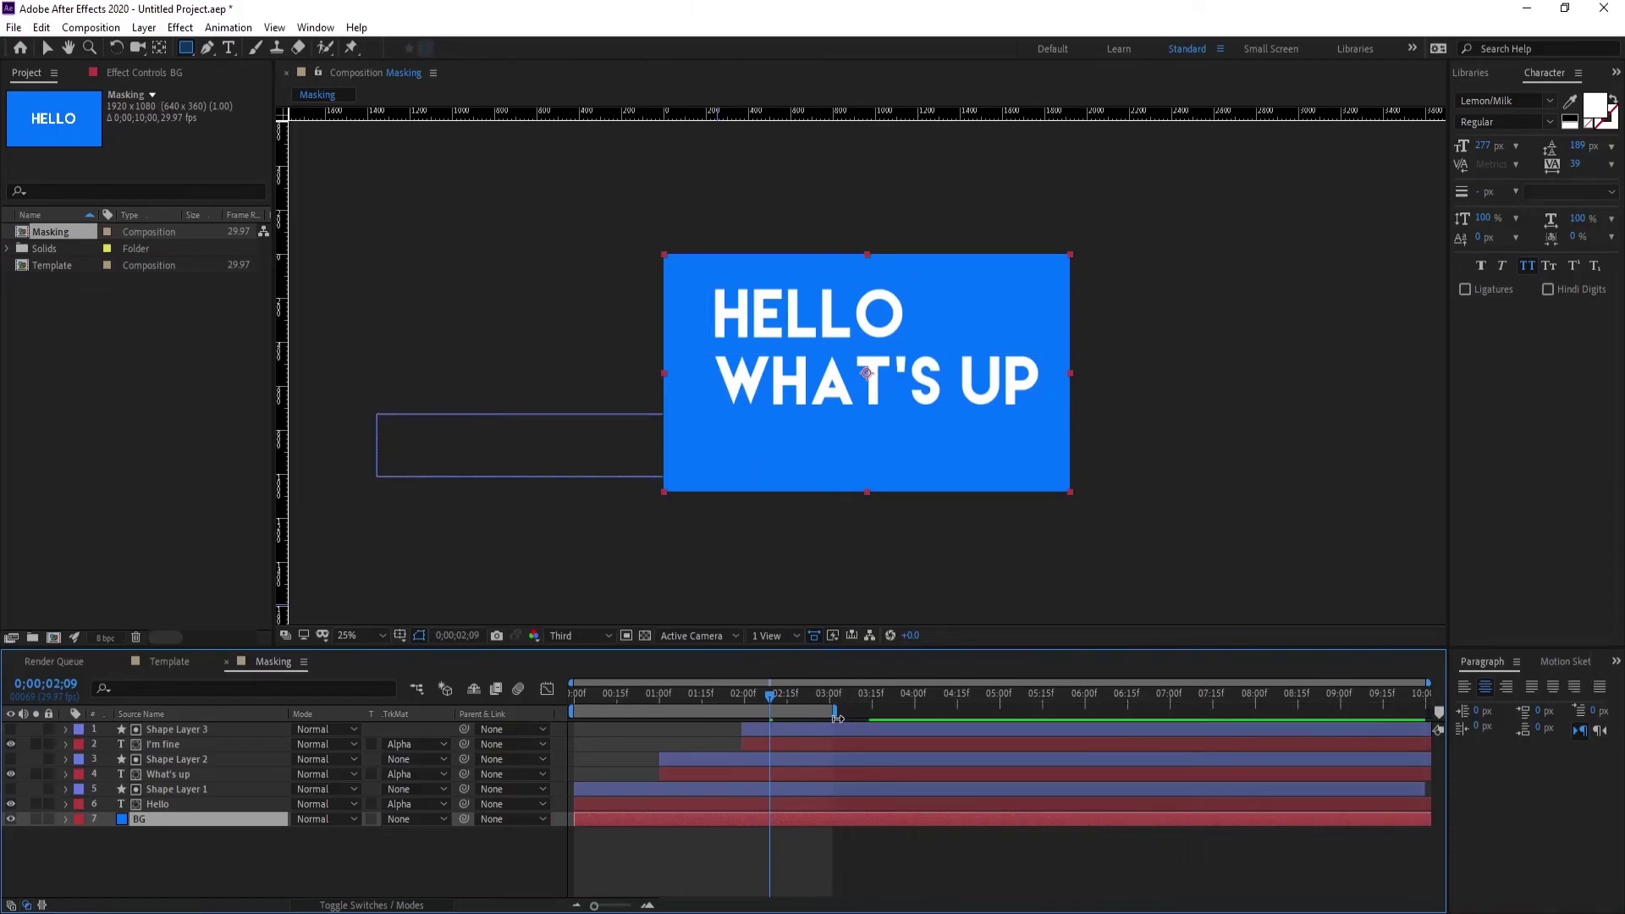
Extend the work area to about four seconds and preview the staggered reveal of all three lines.
{"action": "key", "text": "Home"}
{"action": "left_click", "coordinate": [586, 856]}
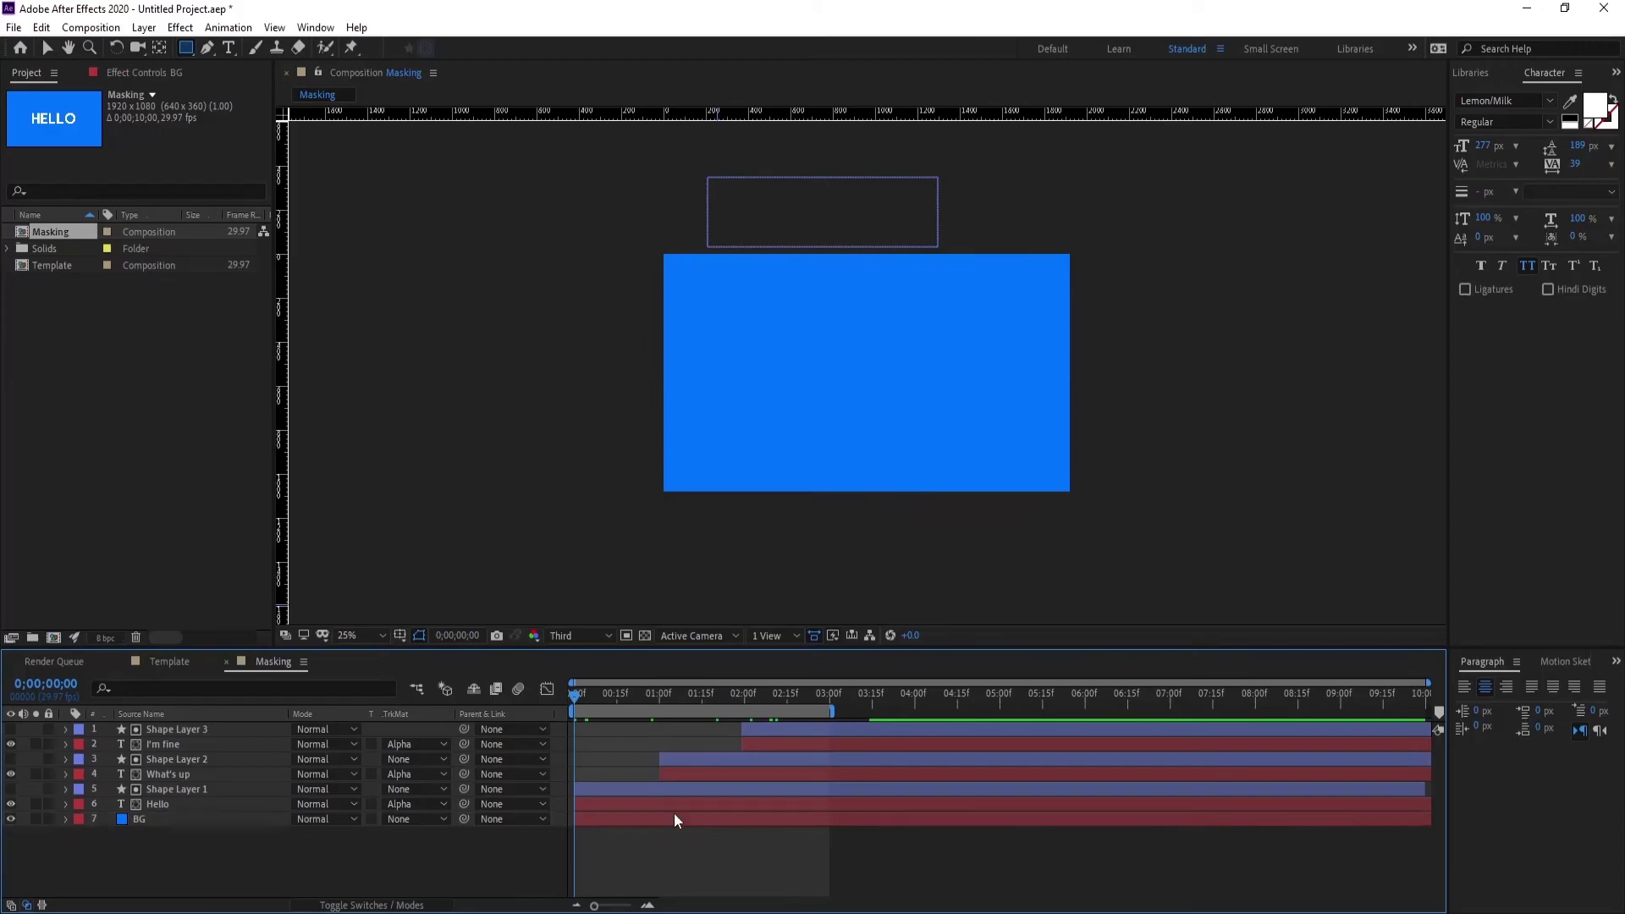
{"action": "left_click_drag", "start_coordinate": [833, 711], "coordinate": [919, 711]}
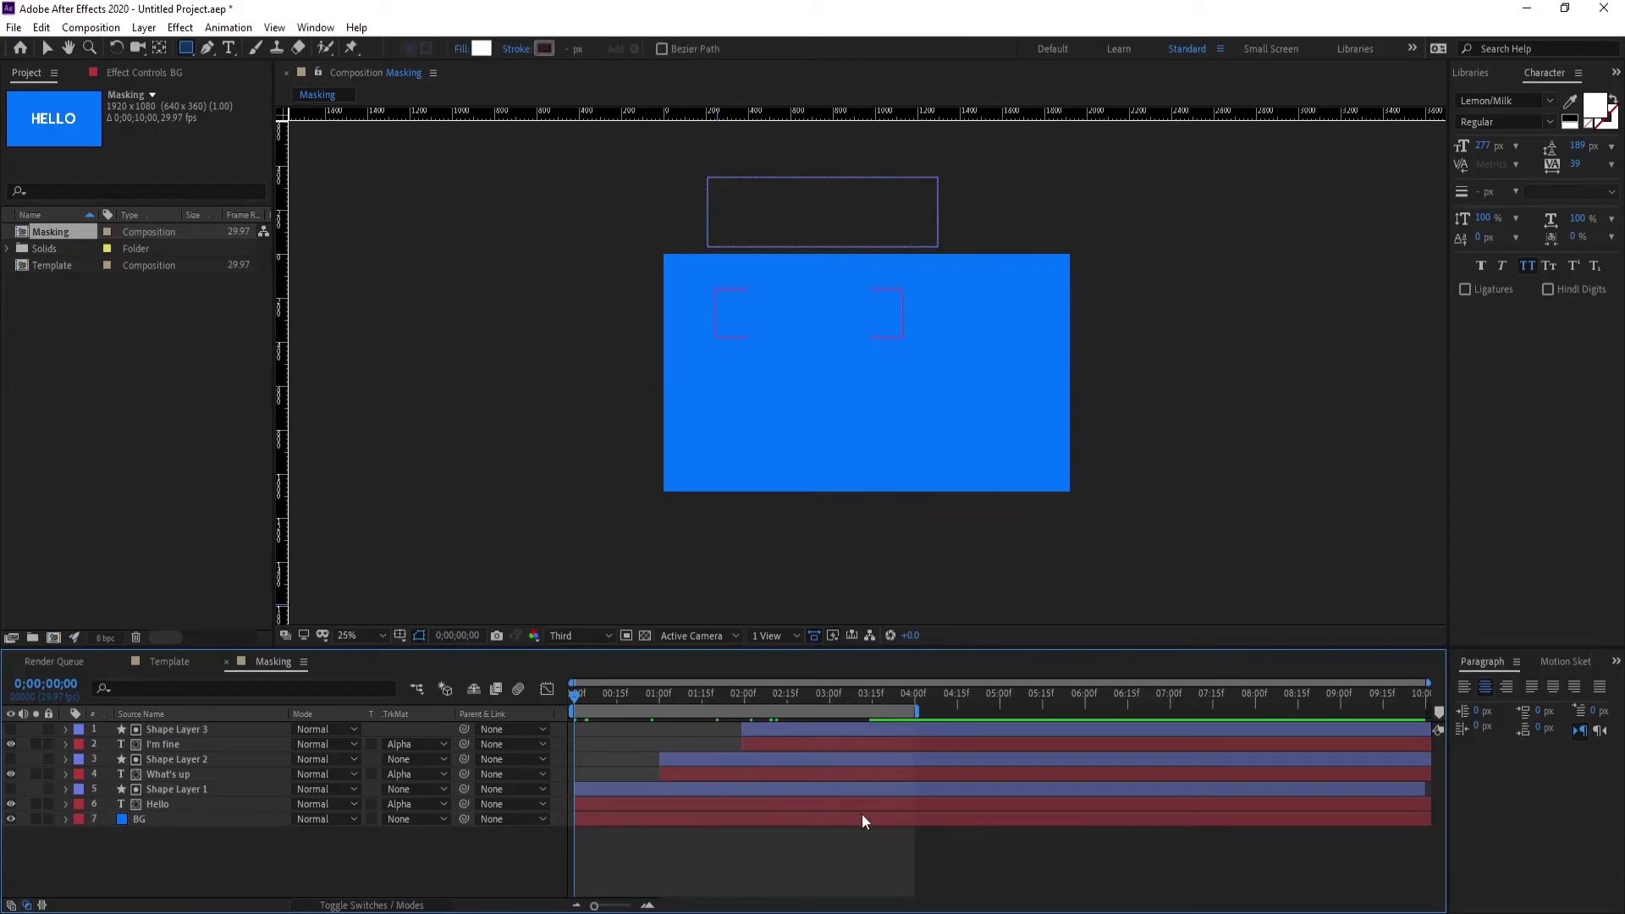
{"action": "key", "text": "space"}
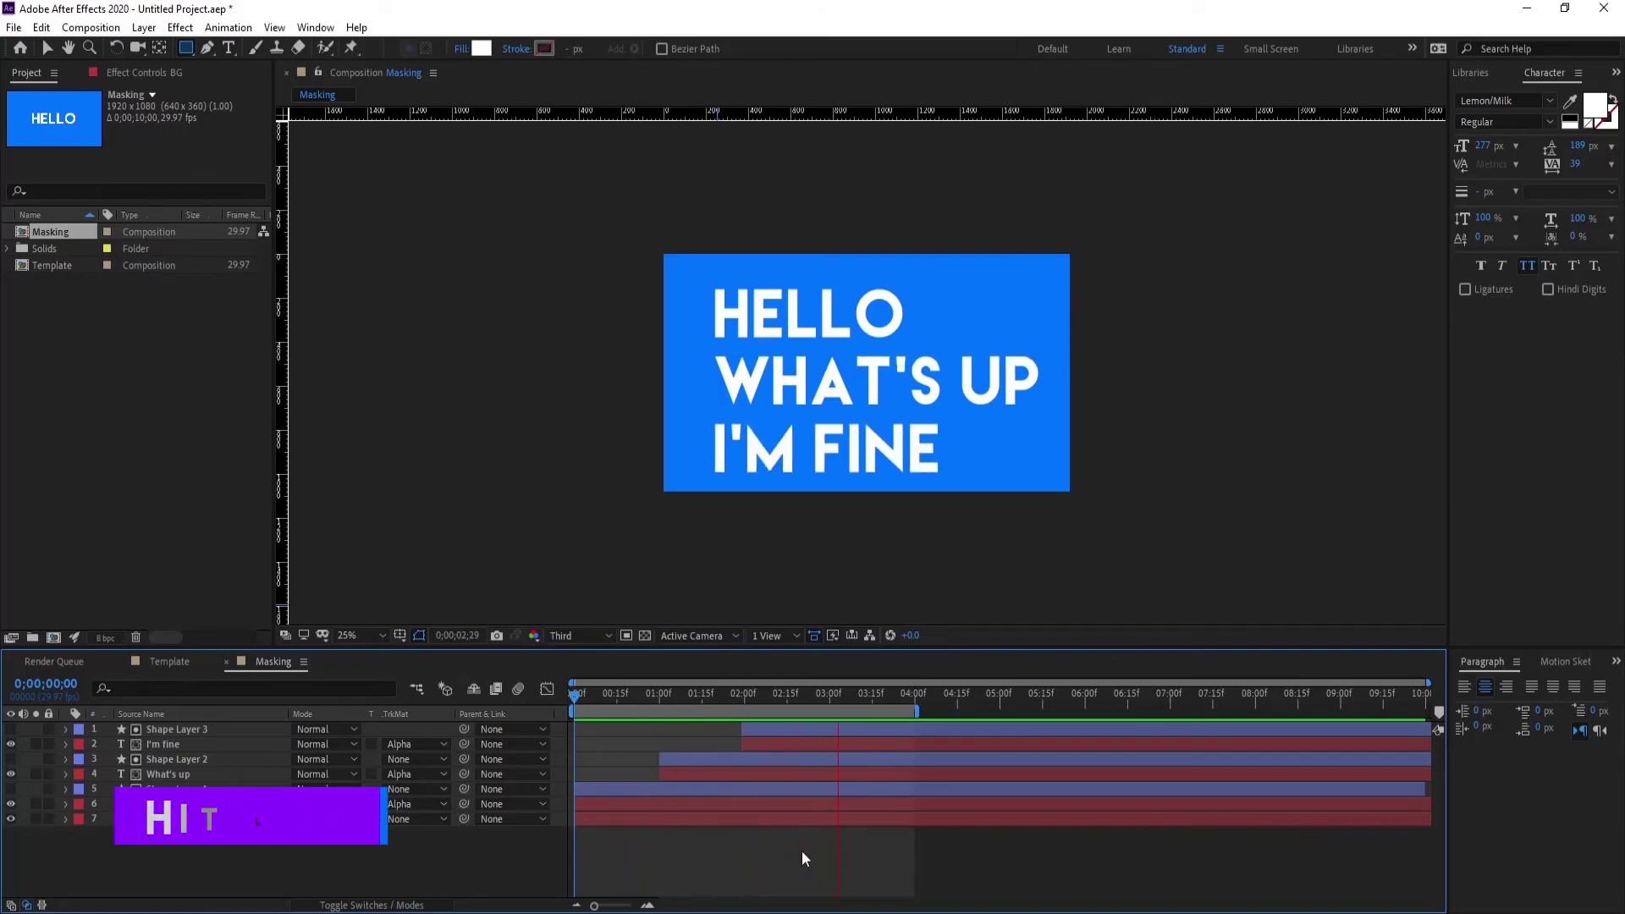
{"action": "key", "text": "space"}
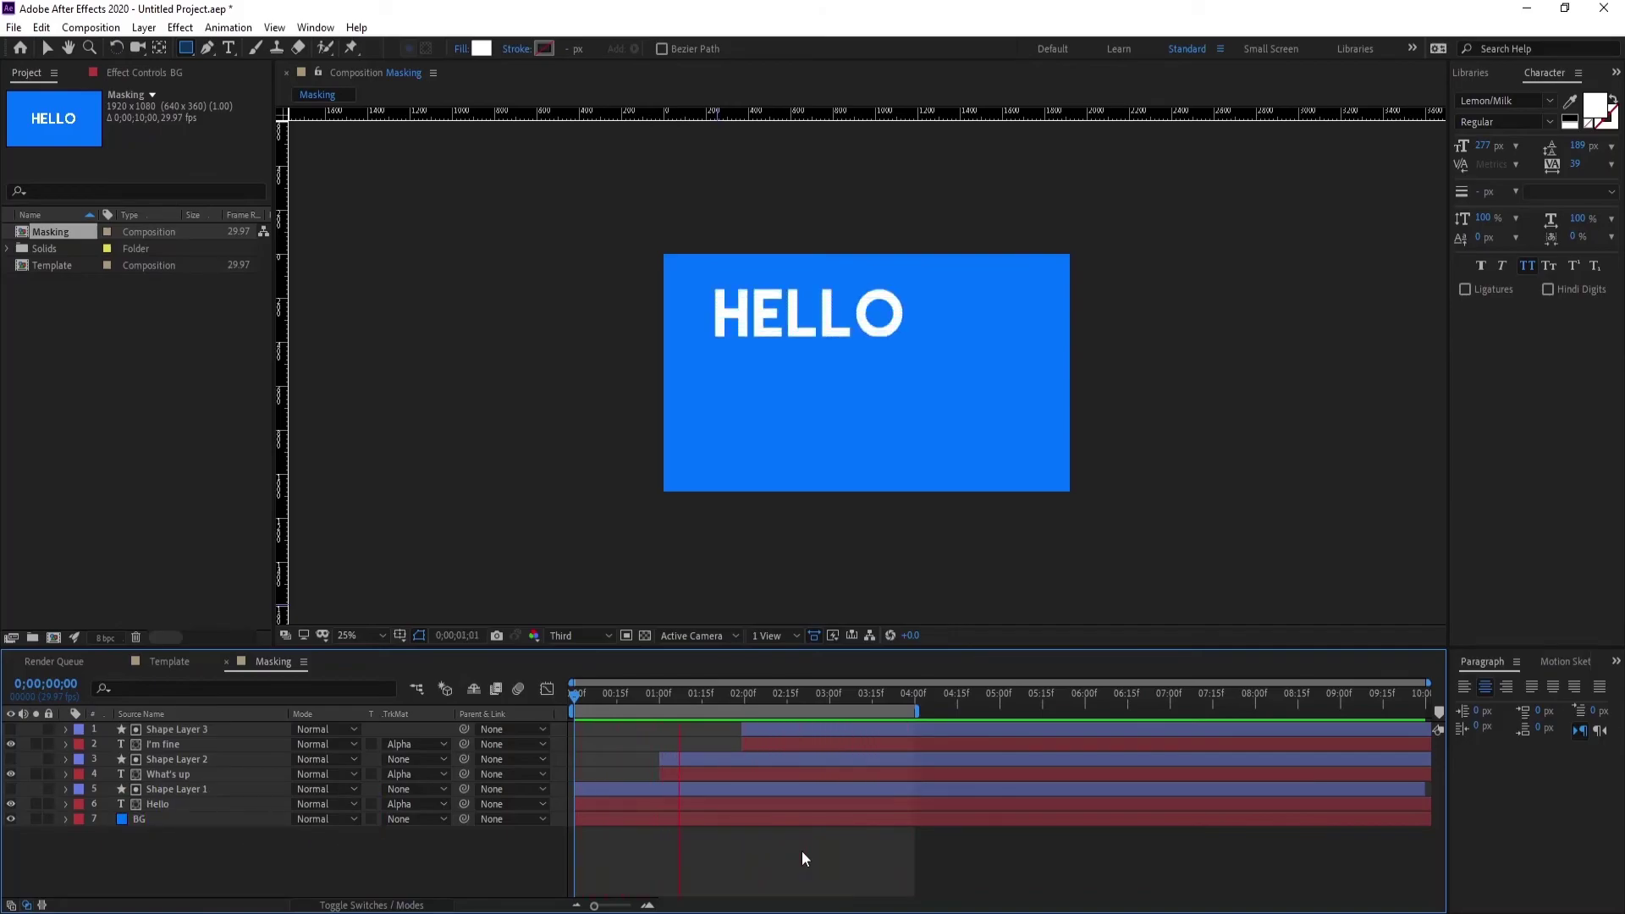